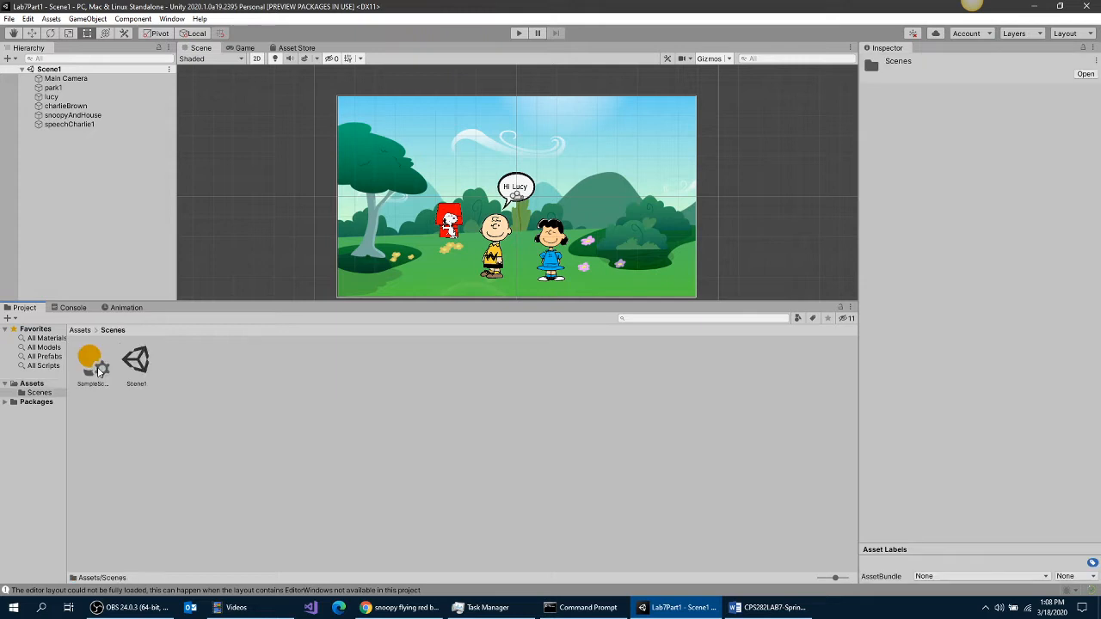
- Create a new scene named Scene2 in the Scenes folder
right_click(153, 414)
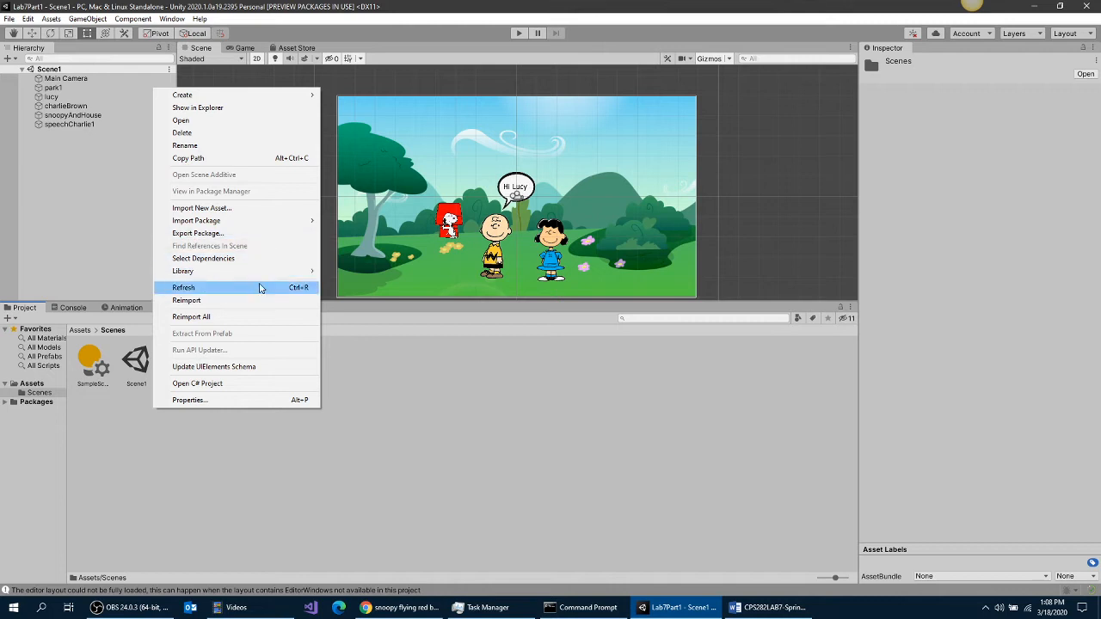
mouse_move(238, 97)
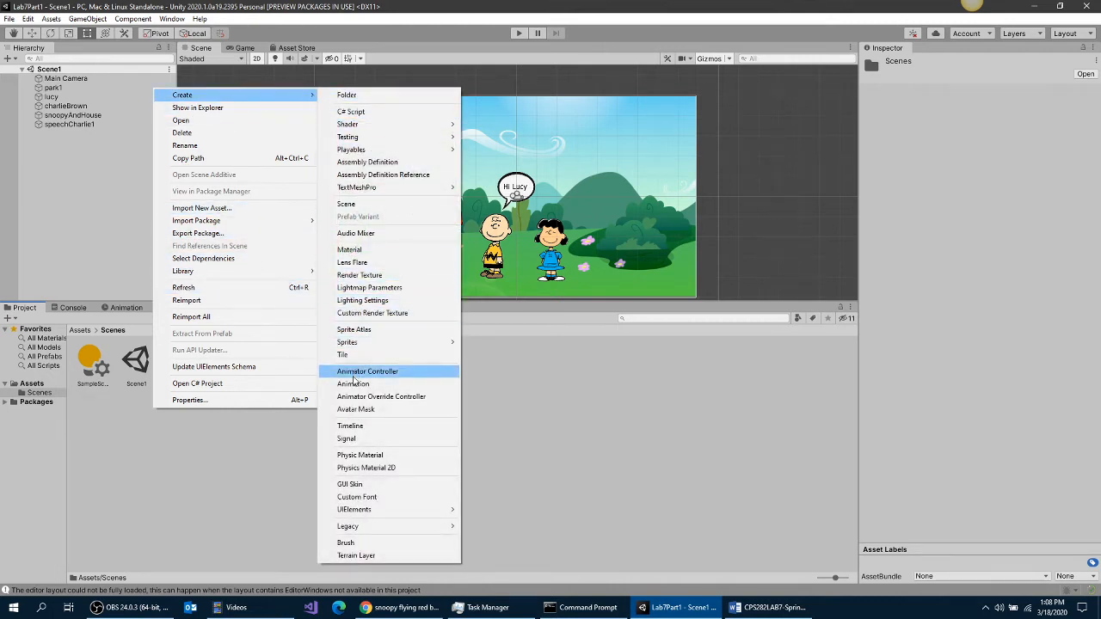
click(423, 206)
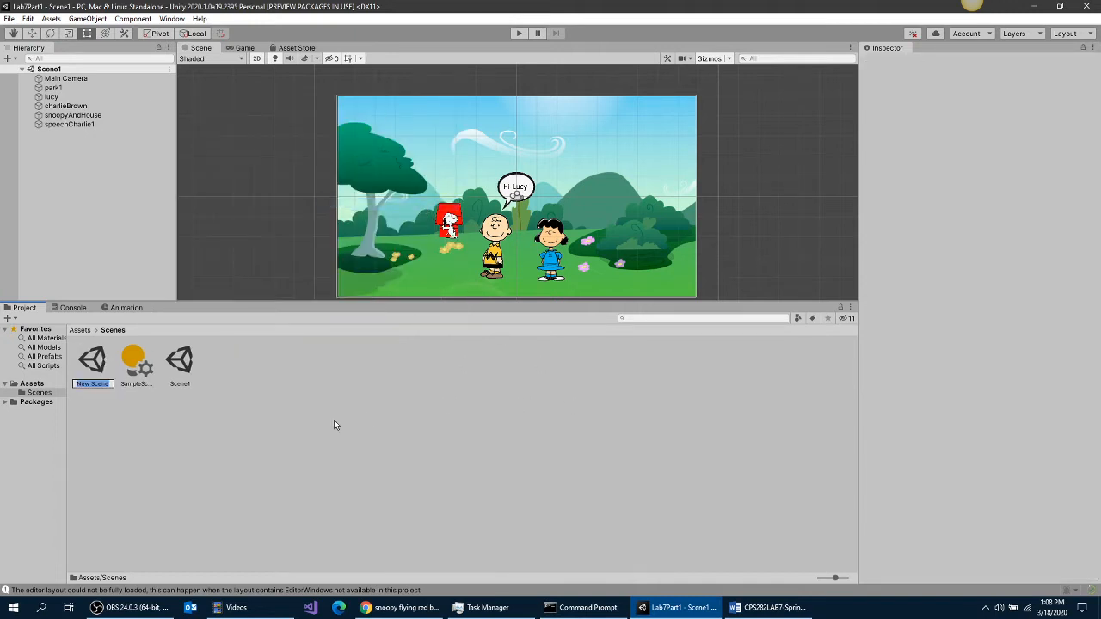
text(Scene2)
key(Return)
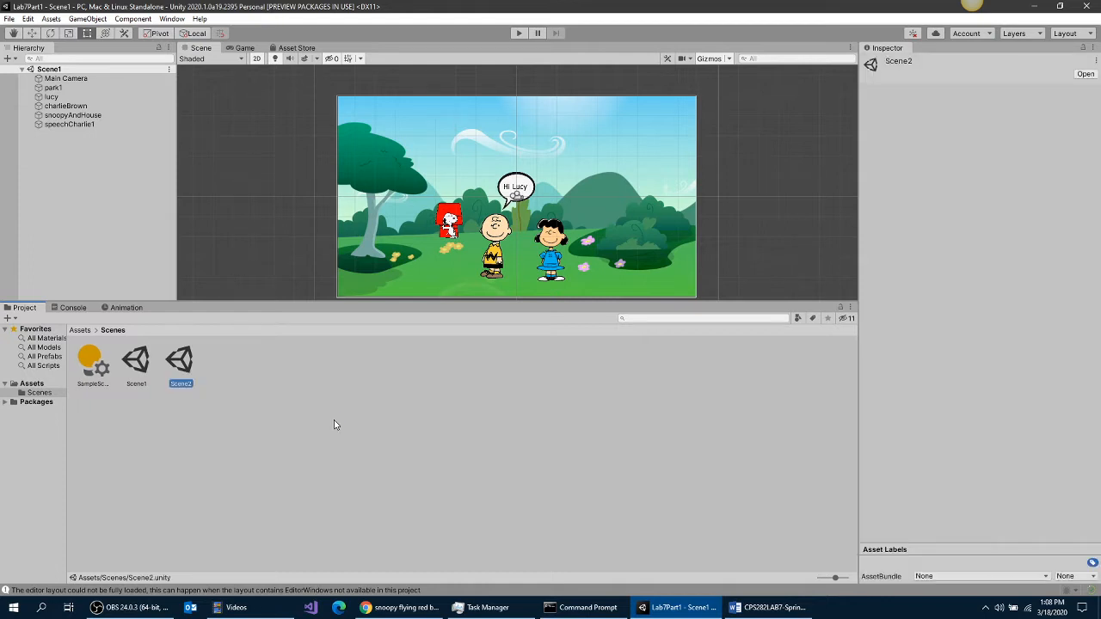
- Open Scene2, revisit Scene1 for comparison, and return to Scene2 for editing
double_click(187, 367)
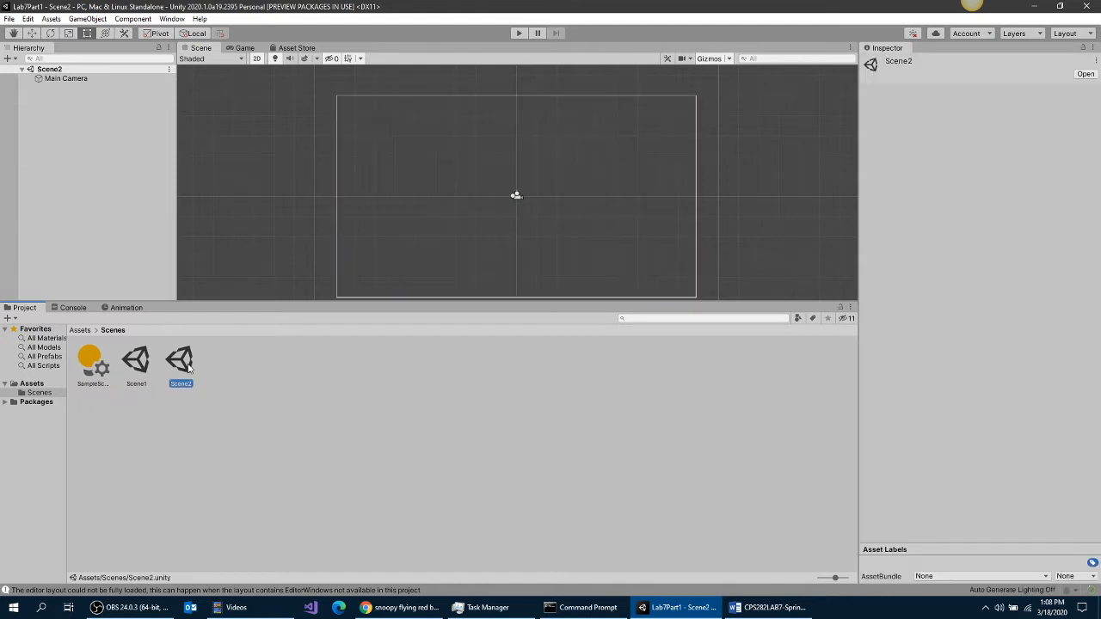
double_click(131, 362)
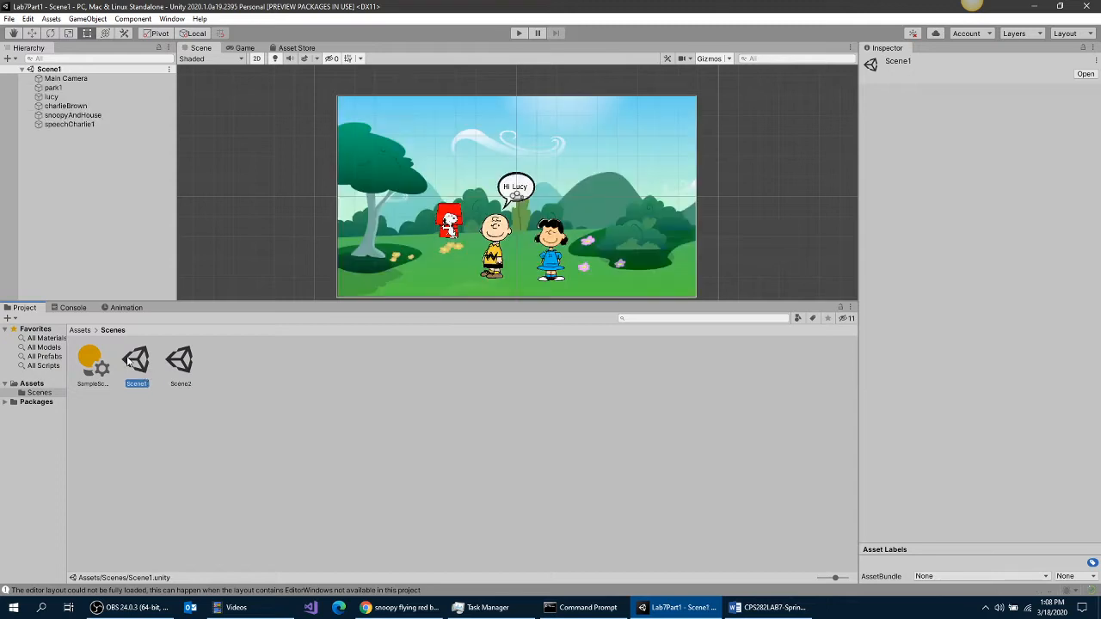
double_click(179, 364)
- Add the park1 sprite from Assets to Scene2 and enlarge it to fill the camera frame, at a scale of about 1.98 by 1.96
click(80, 331)
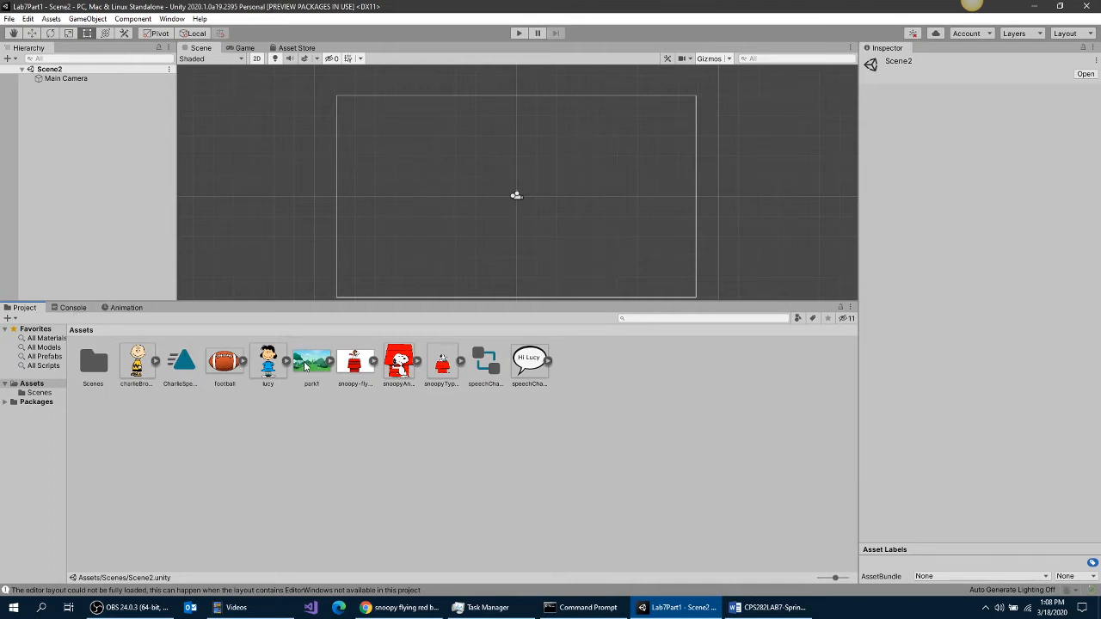
drag(305, 366, 438, 161)
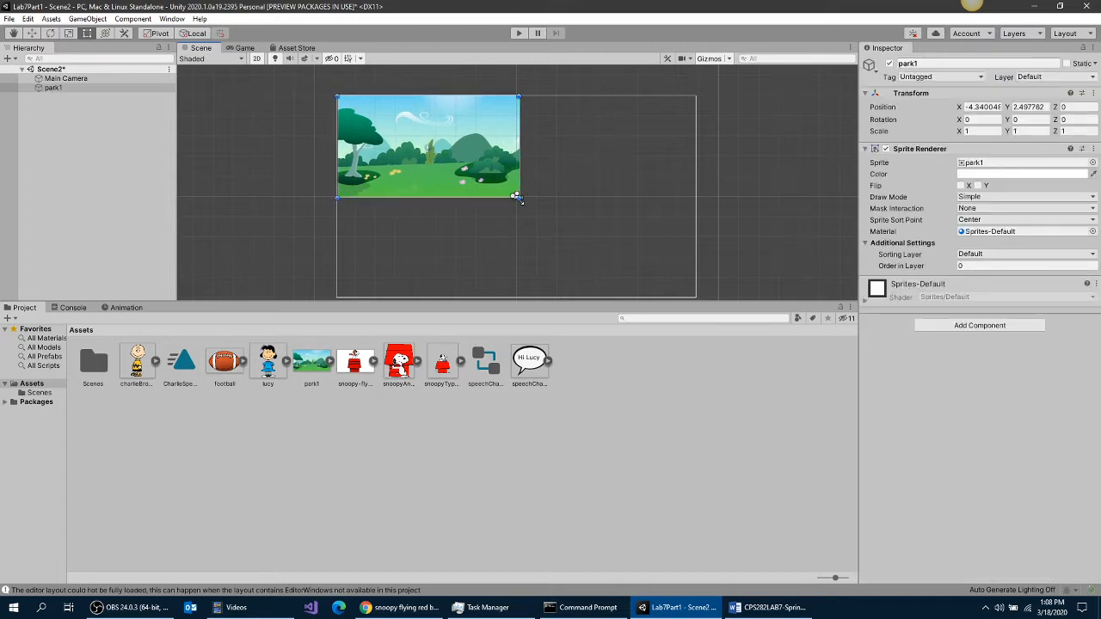
drag(516, 197, 697, 298)
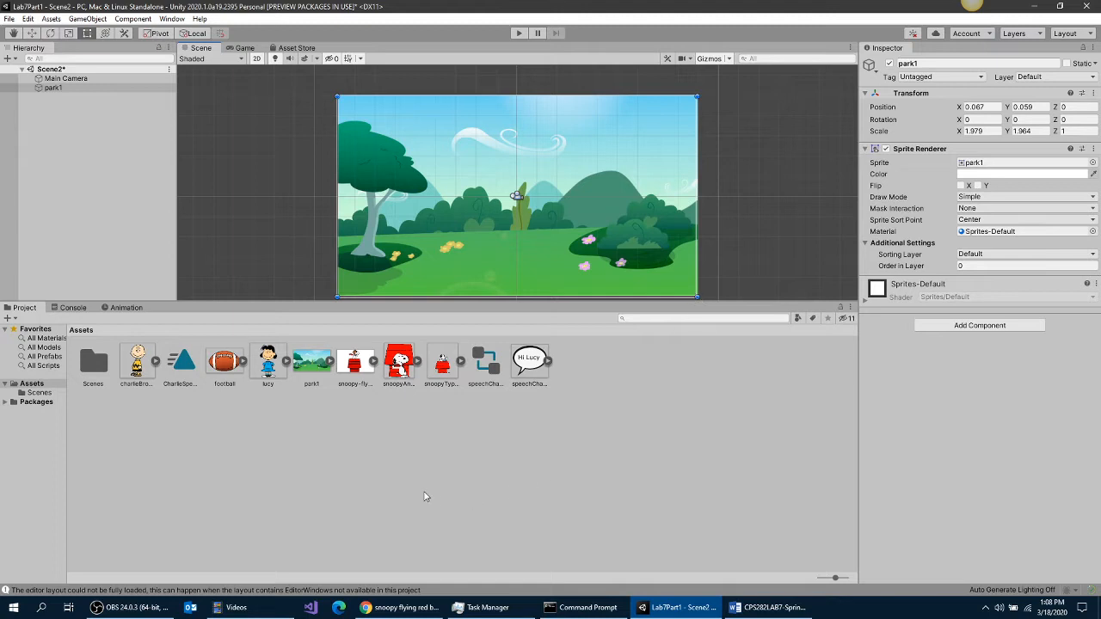
click(351, 368)
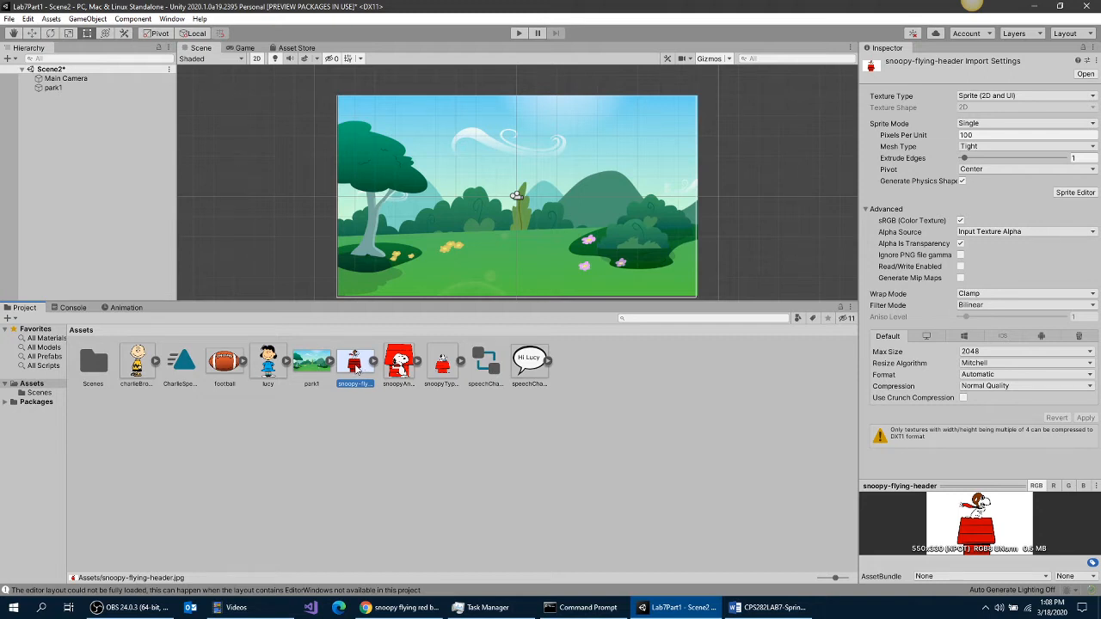
right_click(357, 367)
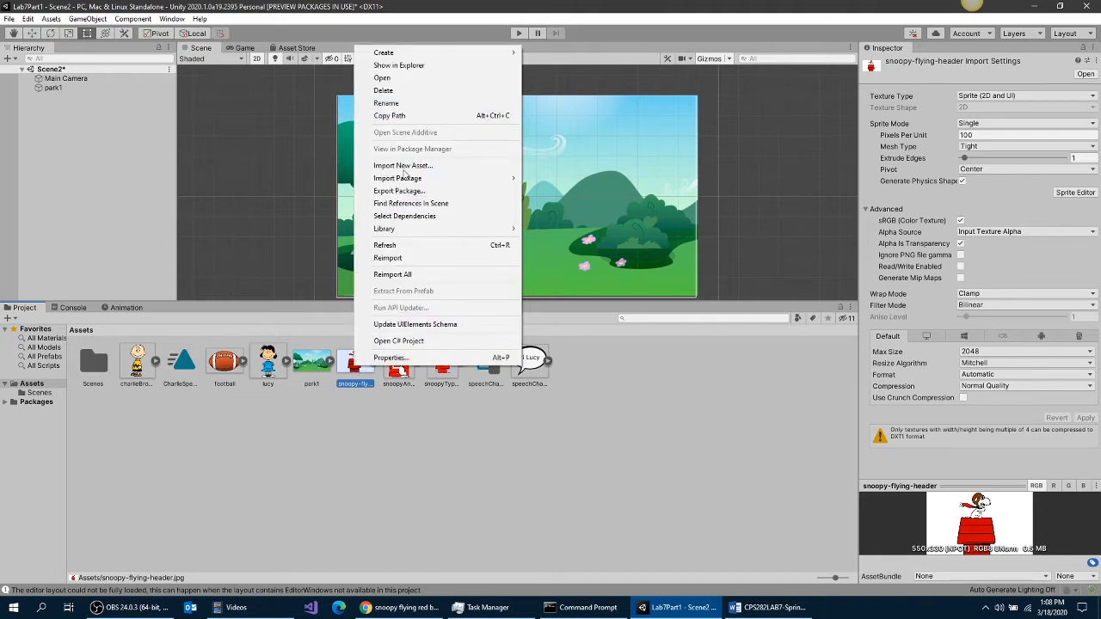
click(397, 66)
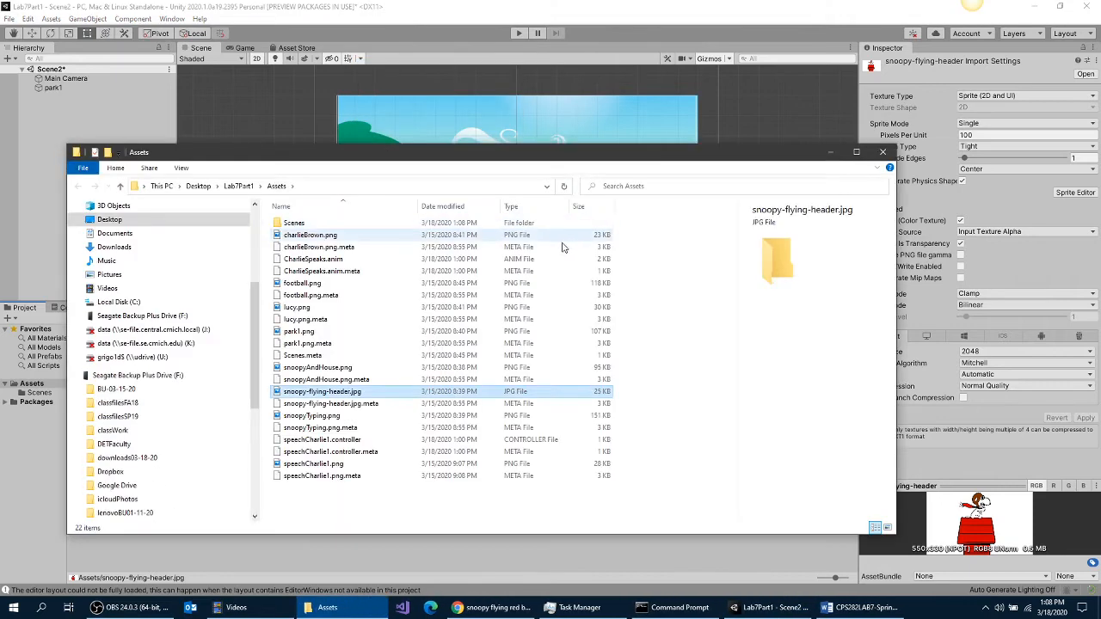
click(197, 187)
double_click(299, 227)
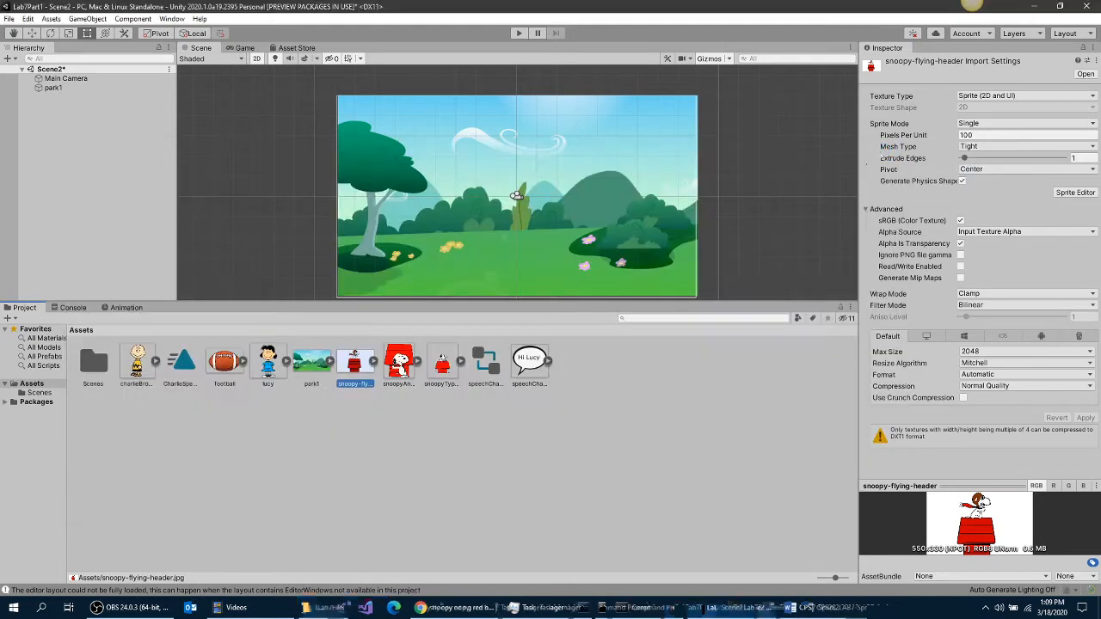
click(883, 153)
- Open snoopy-flying-header.jpg from the project's Assets folder in GIMP, converting it to the built-in sRGB profile and maximizing the image window
right_click(360, 365)
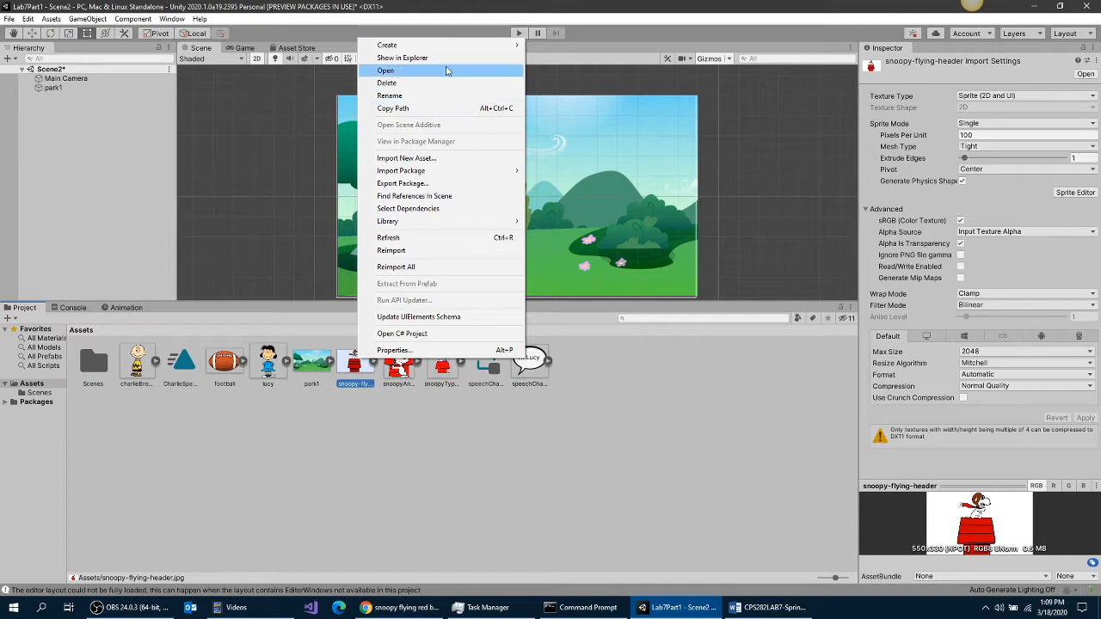
click(443, 57)
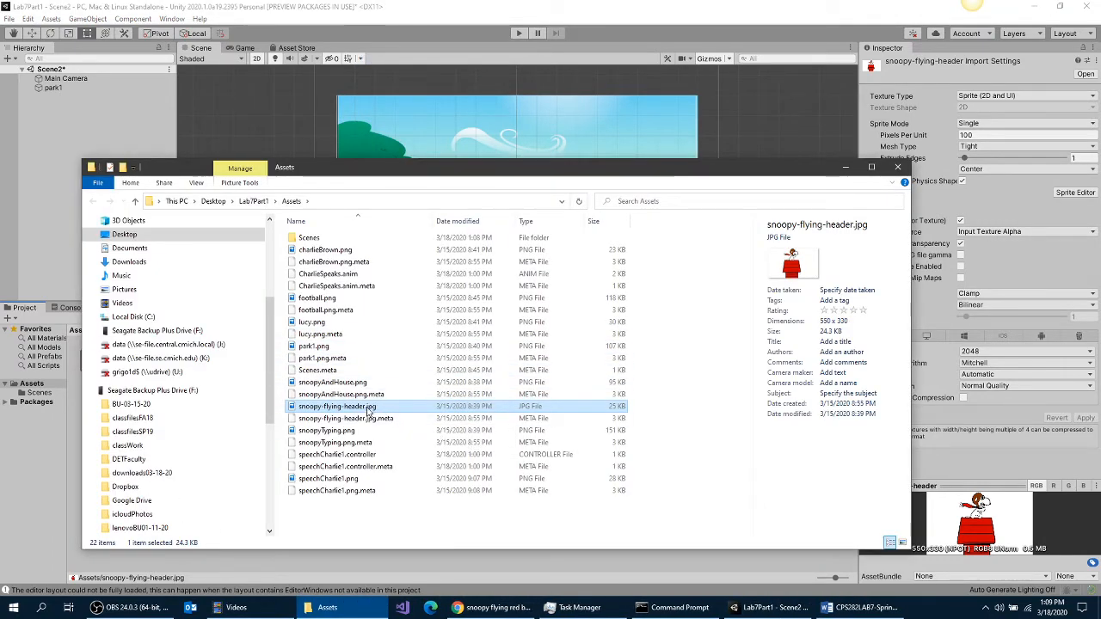
right_click(368, 408)
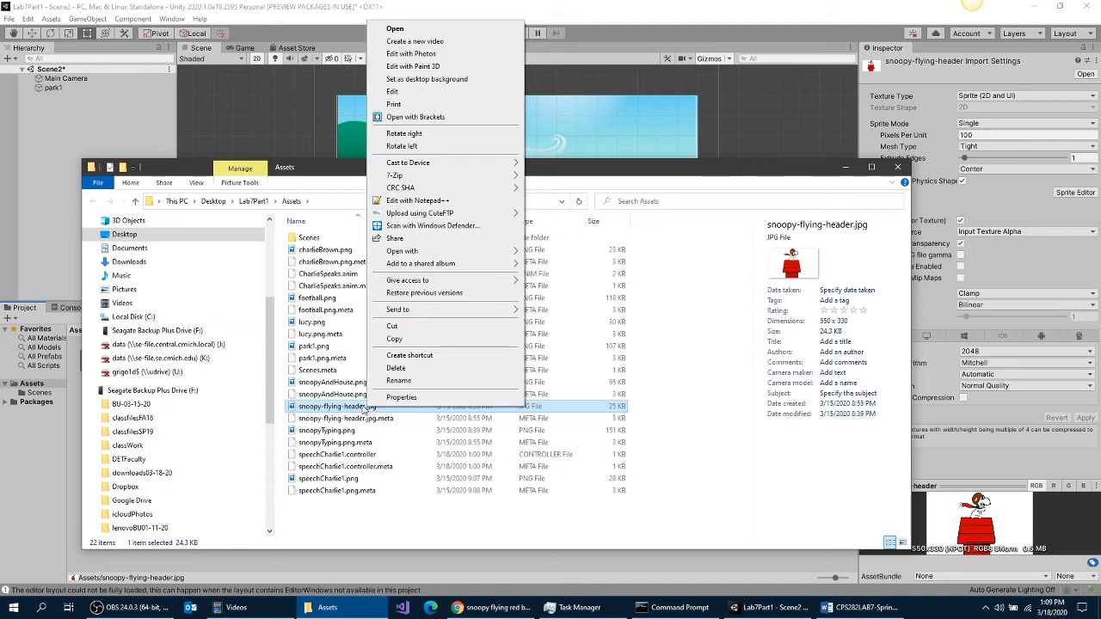
mouse_move(434, 257)
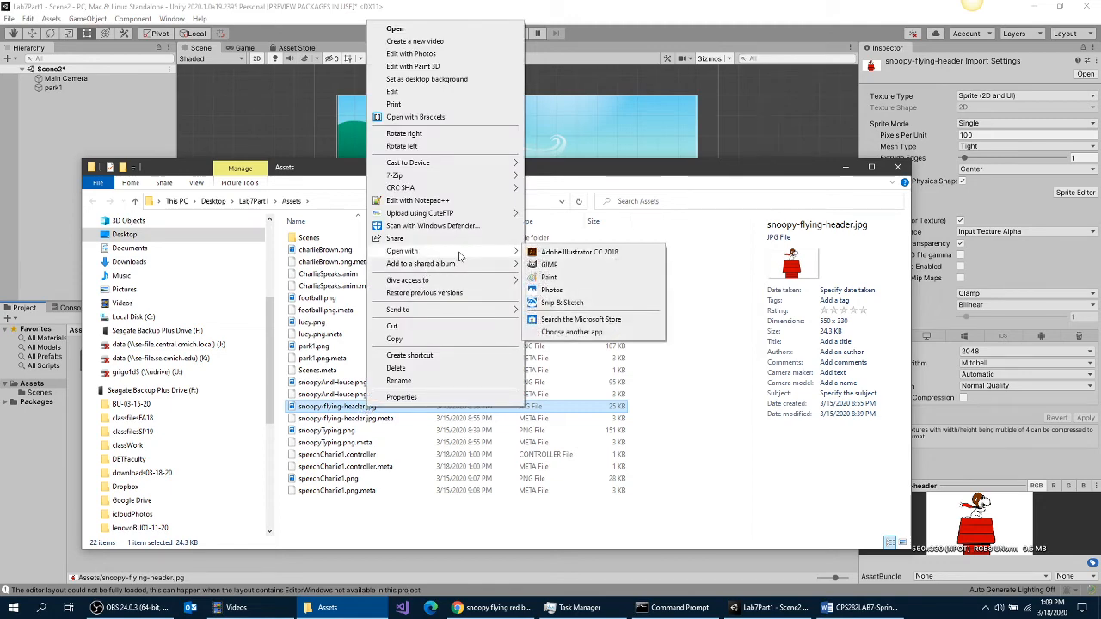
click(577, 265)
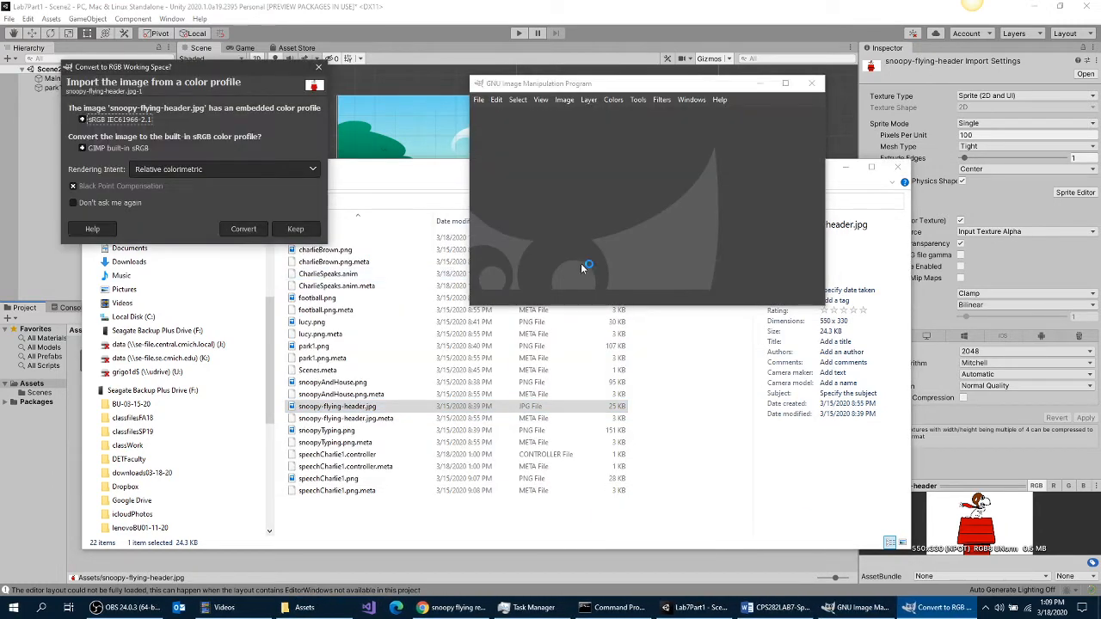
click(243, 229)
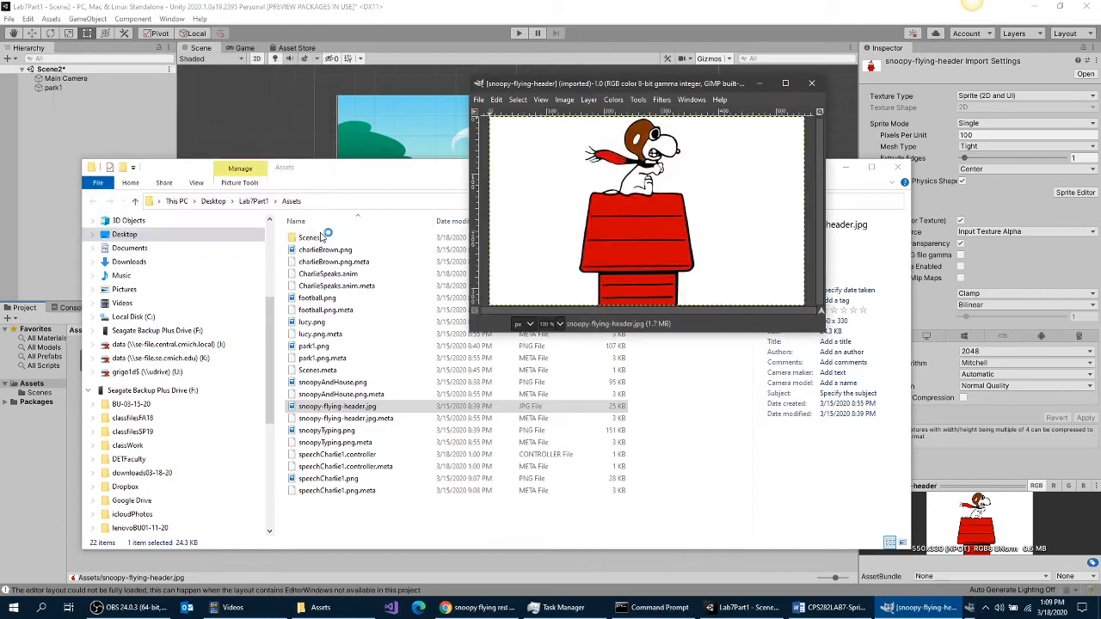
click(786, 83)
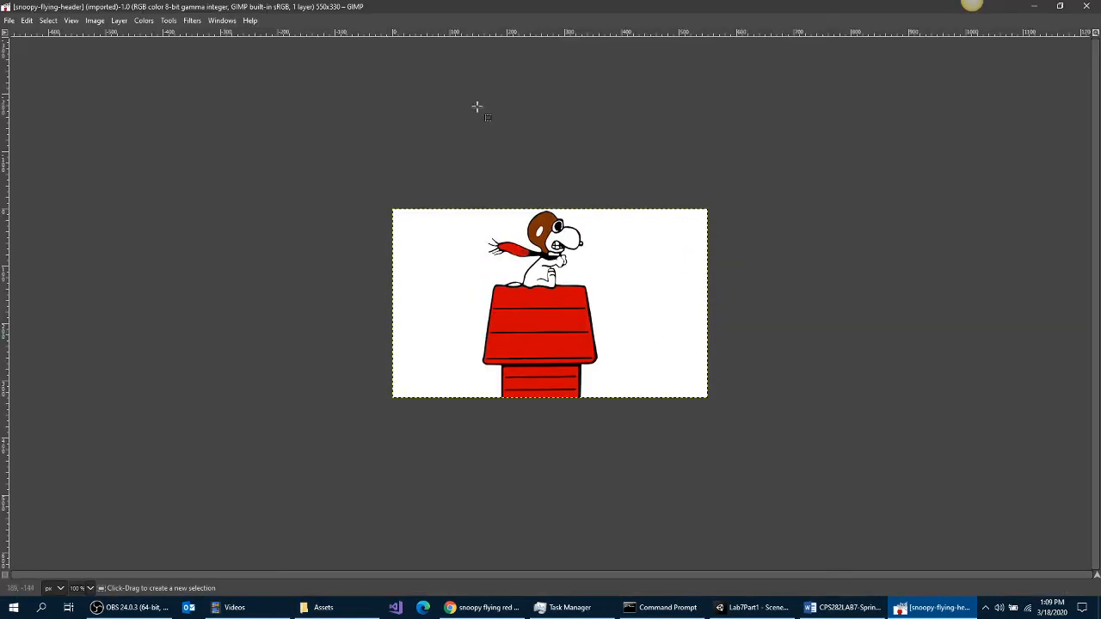
- Add an alpha channel to the Snoopy image layer
click(123, 23)
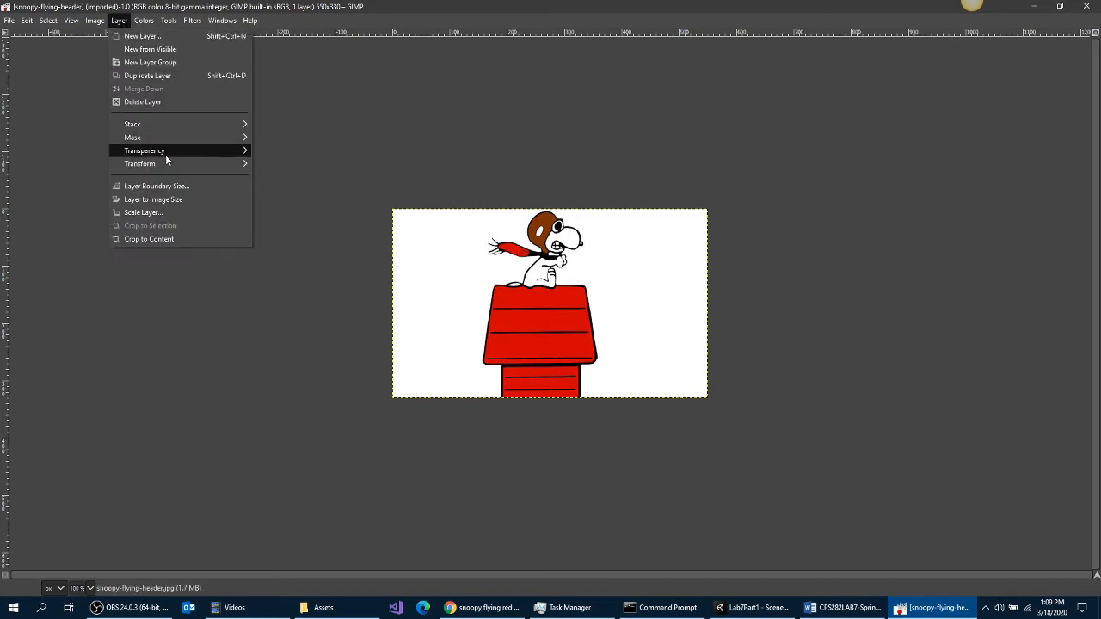
mouse_move(165, 153)
click(296, 152)
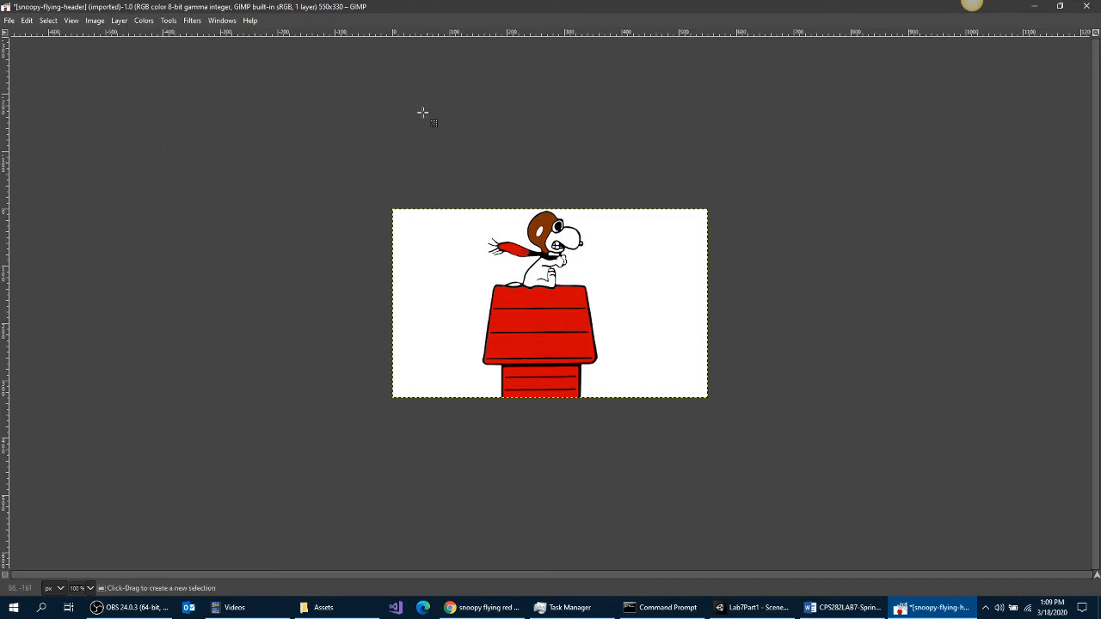
- Select the white background around Snoopy with the Fuzzy Select tool and delete it to leave transparency
click(170, 20)
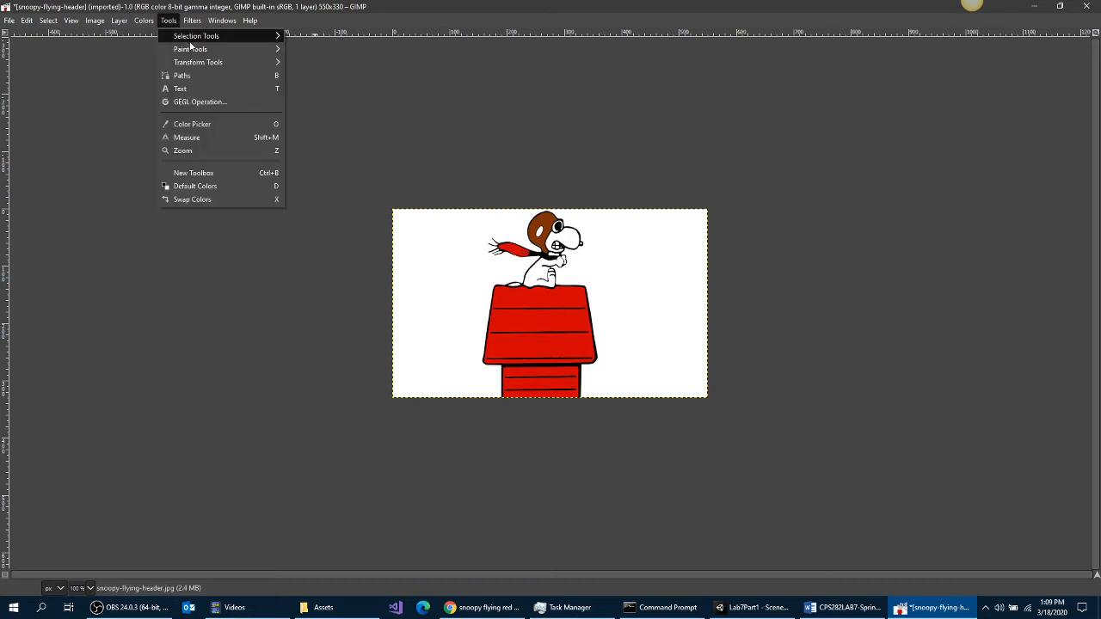
mouse_move(206, 36)
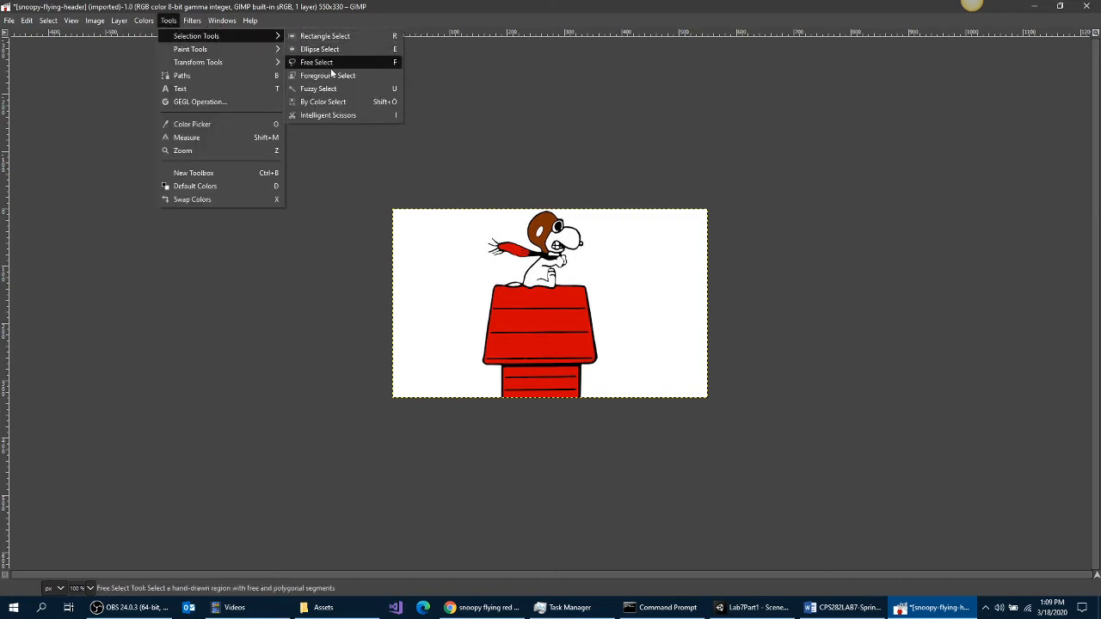
click(336, 89)
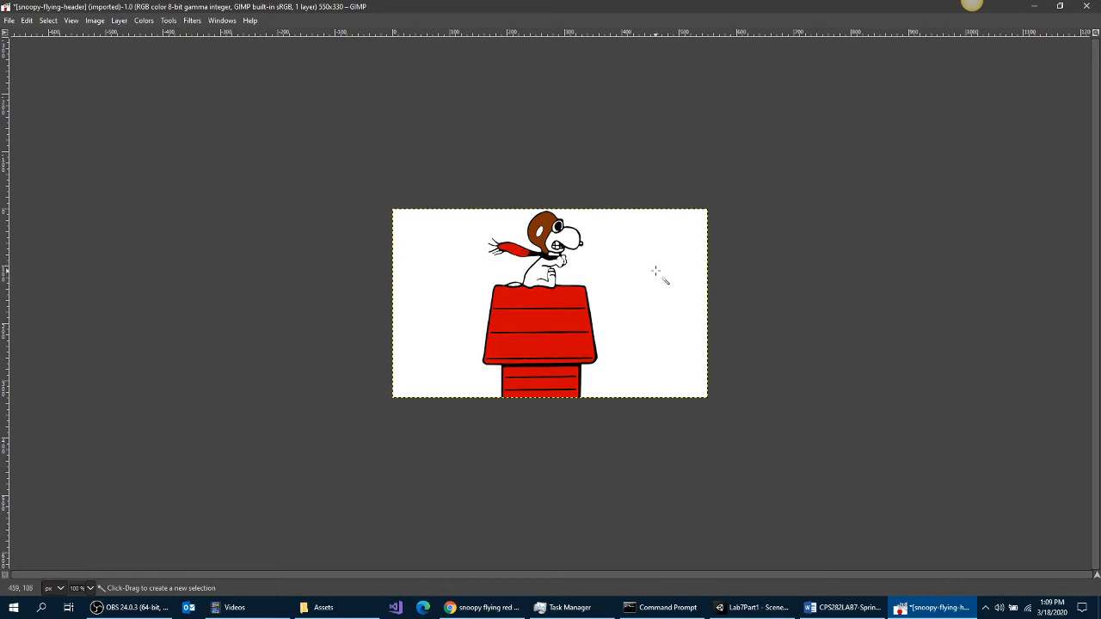
click(666, 272)
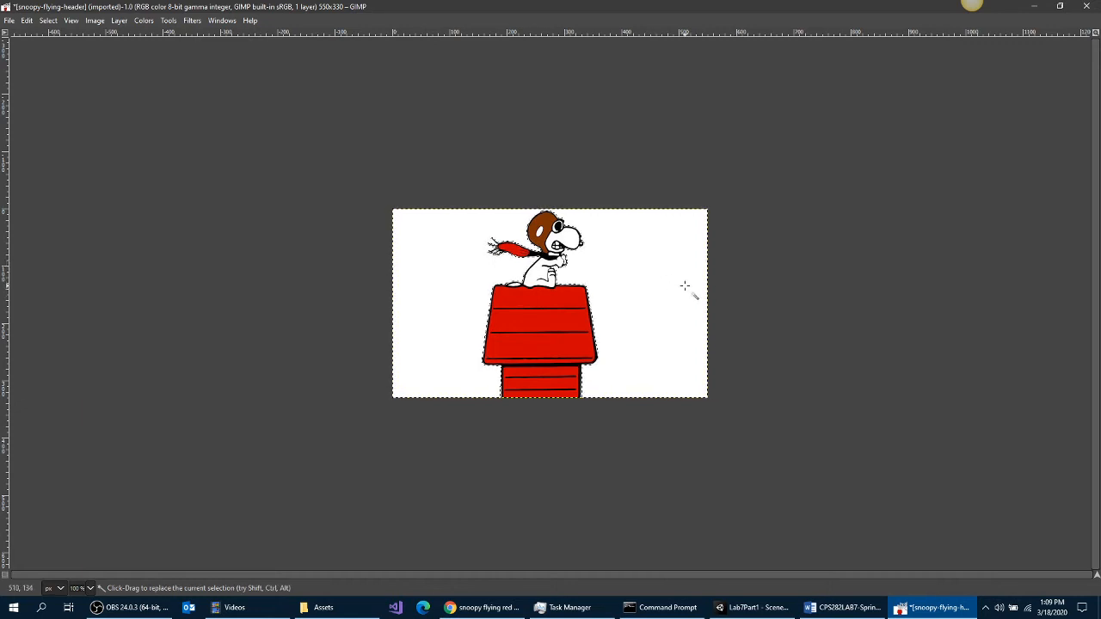
key(Delete)
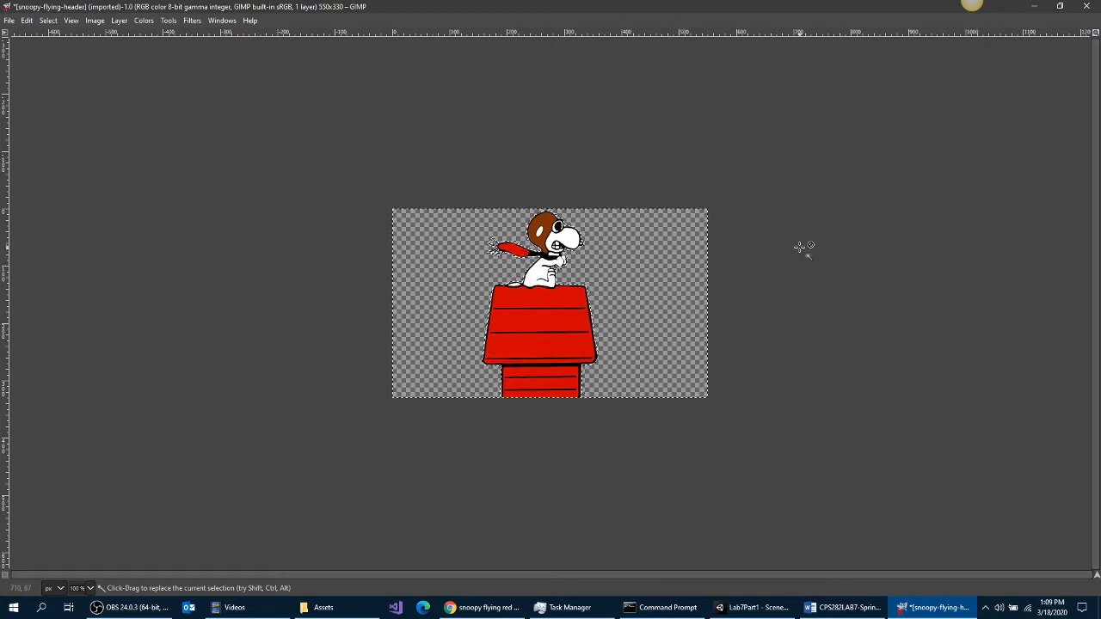
- Export the image to the Assets folder as snoopy-flying-header.png with the default PNG options
click(11, 20)
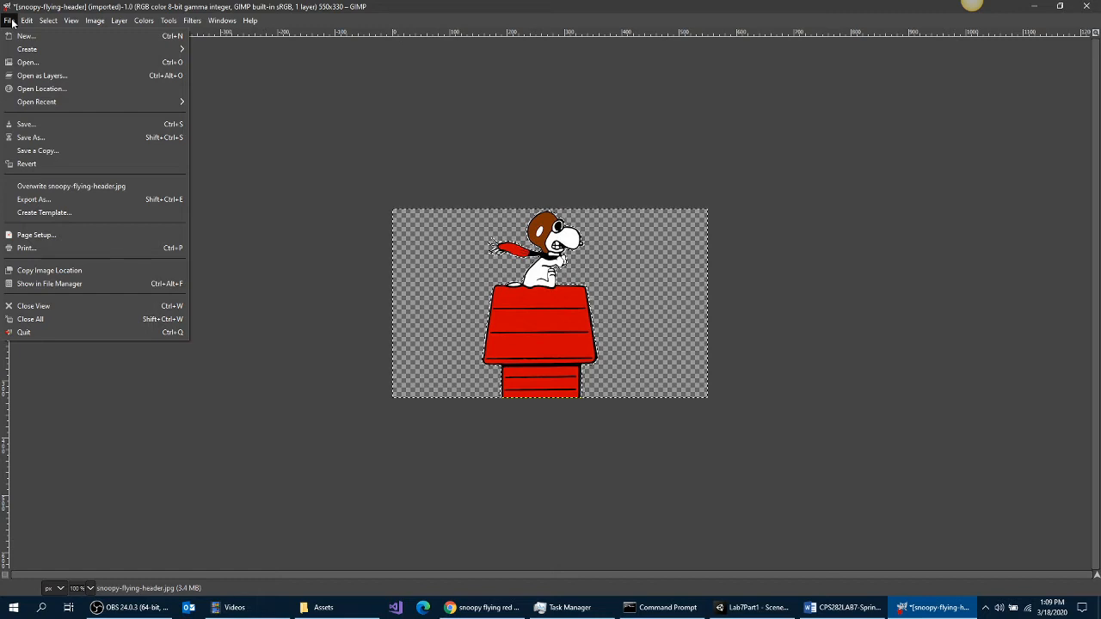
click(77, 199)
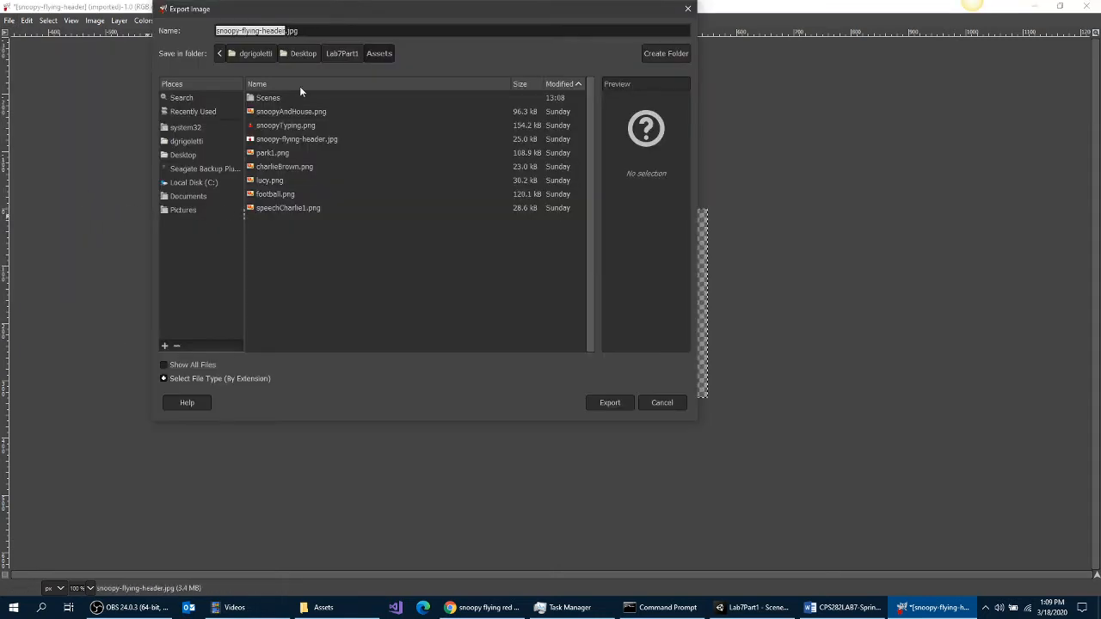
click(317, 32)
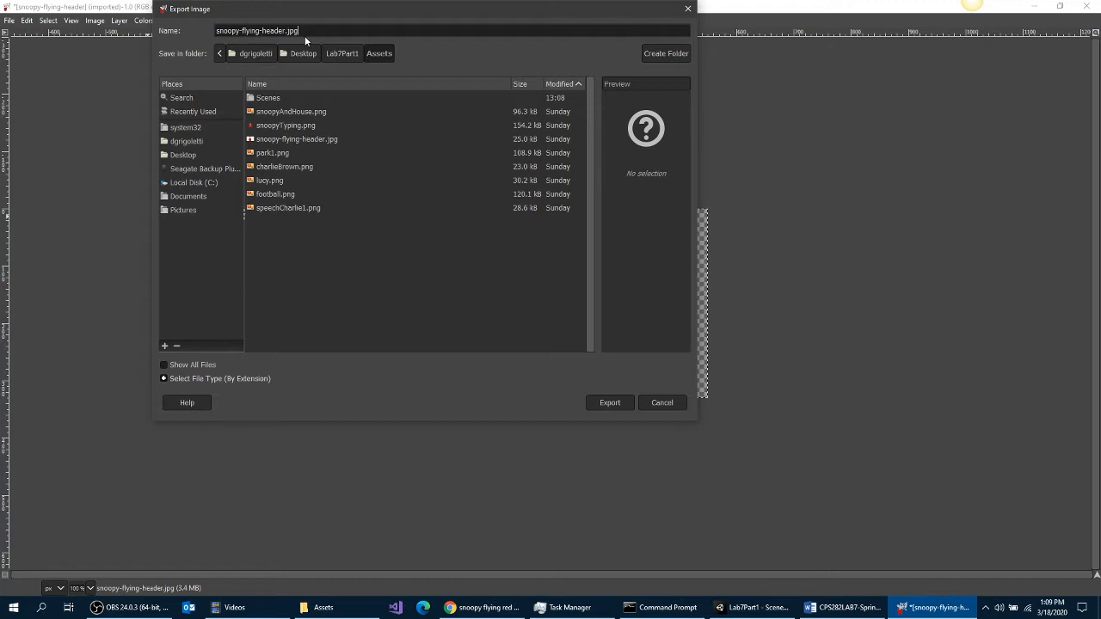
key(BackSpace)
key(BackSpace)
key(BackSpace)
text(png)
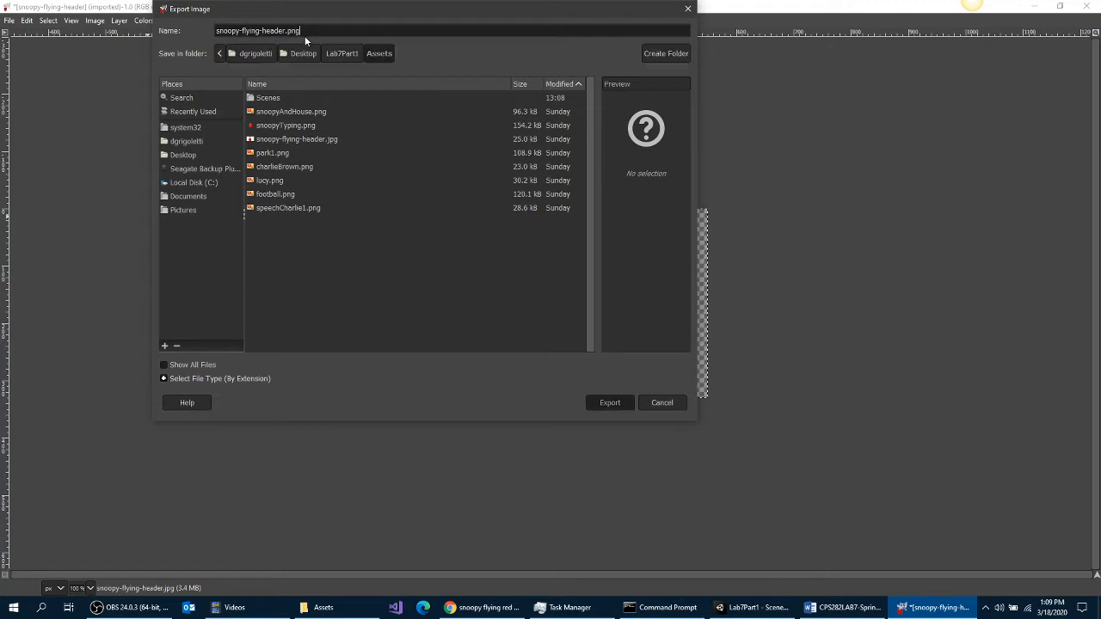
key(Return)
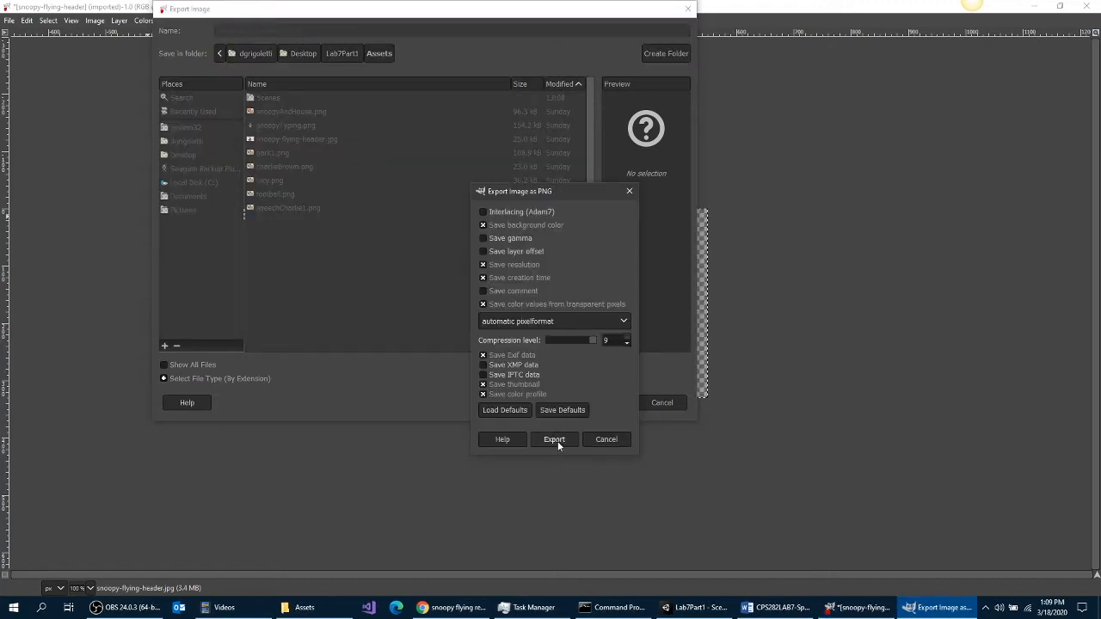
click(554, 440)
- Switch to Unity, place the transparent snoopy-flying-header sprite beside the park background's upper-left corner, and shrink it to about 0.65 by 0.58 scale
key(alt+Tab)
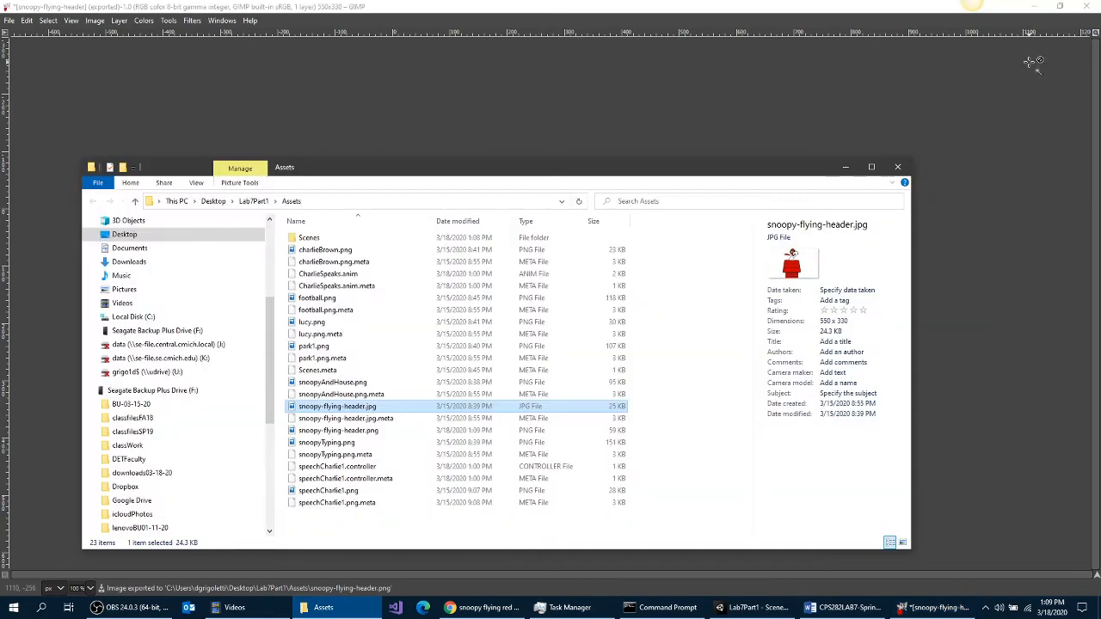
key(alt+Tab)
key(alt+Tab)
key(alt+Tab)
key(alt+shift+Tab)
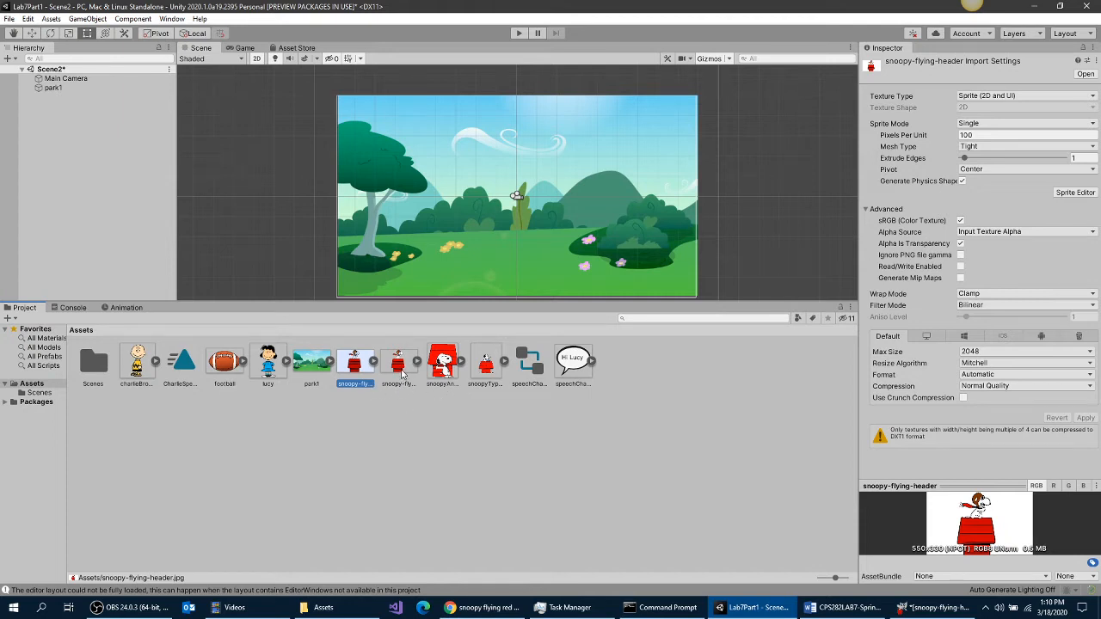
drag(402, 370, 279, 110)
mouse_move(355, 147)
mouse_down()
mouse_move(276, 136)
mouse_move(297, 139)
mouse_move(287, 131)
mouse_move(256, 162)
mouse_move(239, 130)
mouse_move(311, 129)
mouse_move(315, 120)
mouse_move(344, 140)
mouse_up()
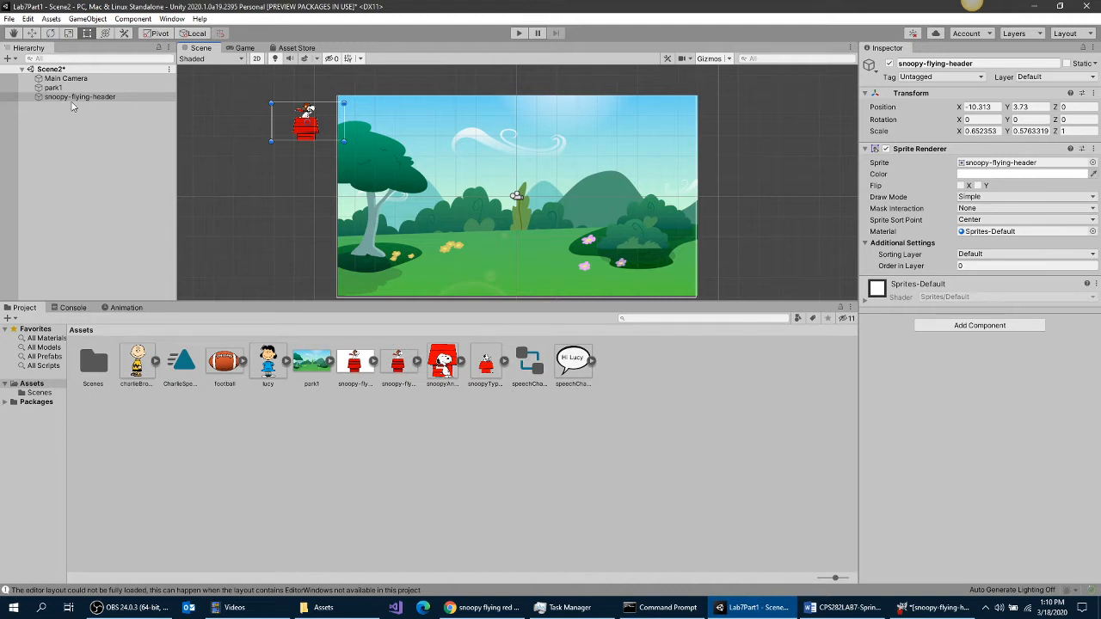
click(75, 98)
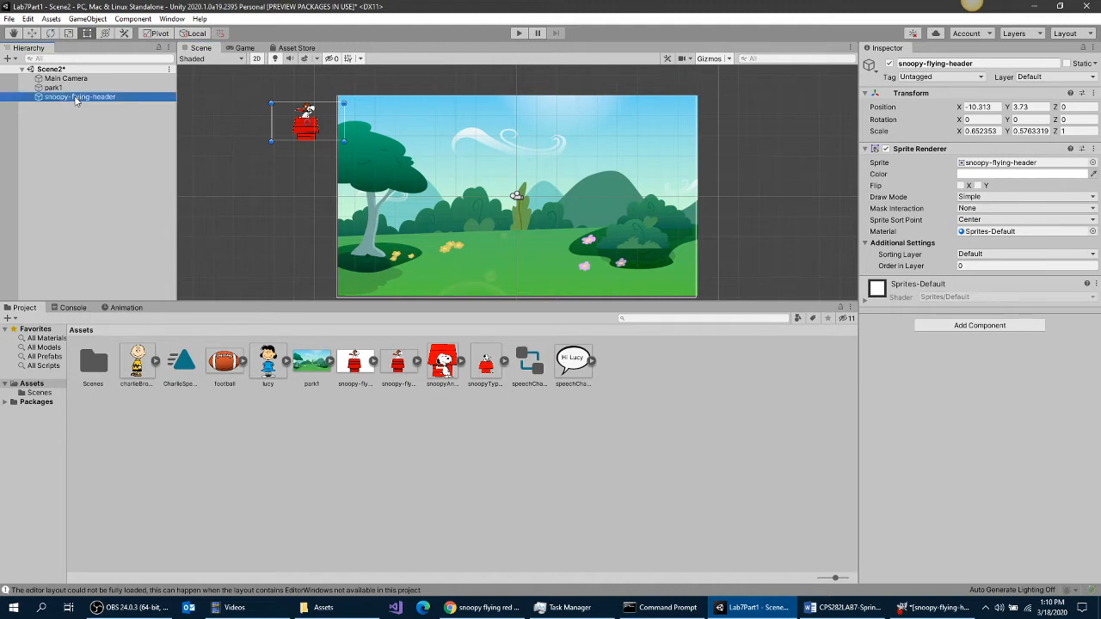
key(F2)
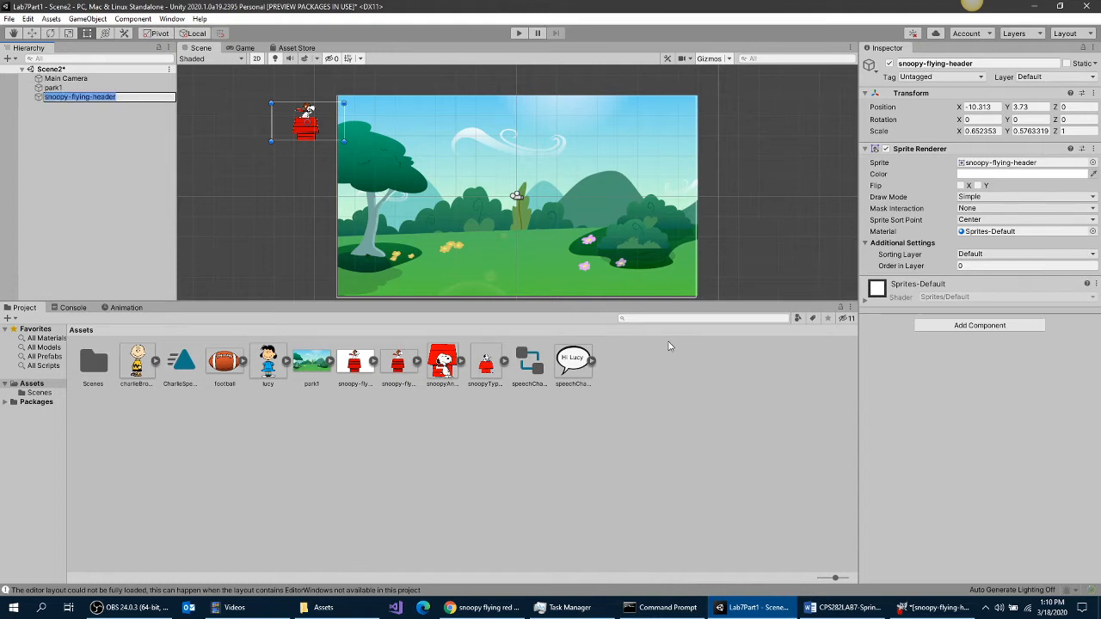
key(Return)
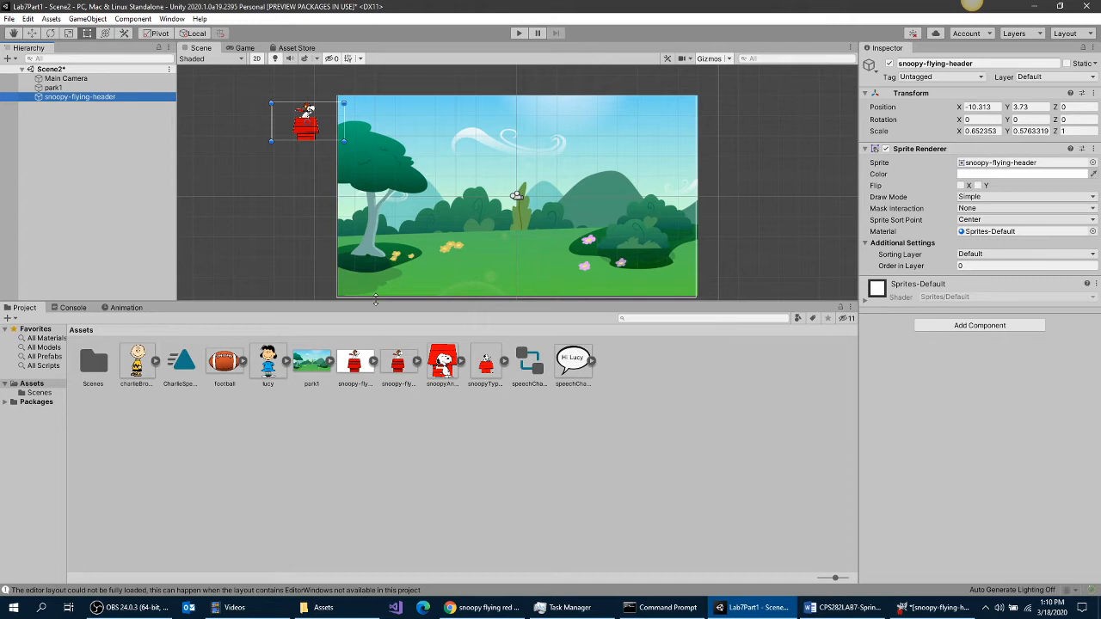
- Create an animation clip named snoopyFlying for the flying Snoopy sprite in the Assets folder
drag(375, 300, 402, 382)
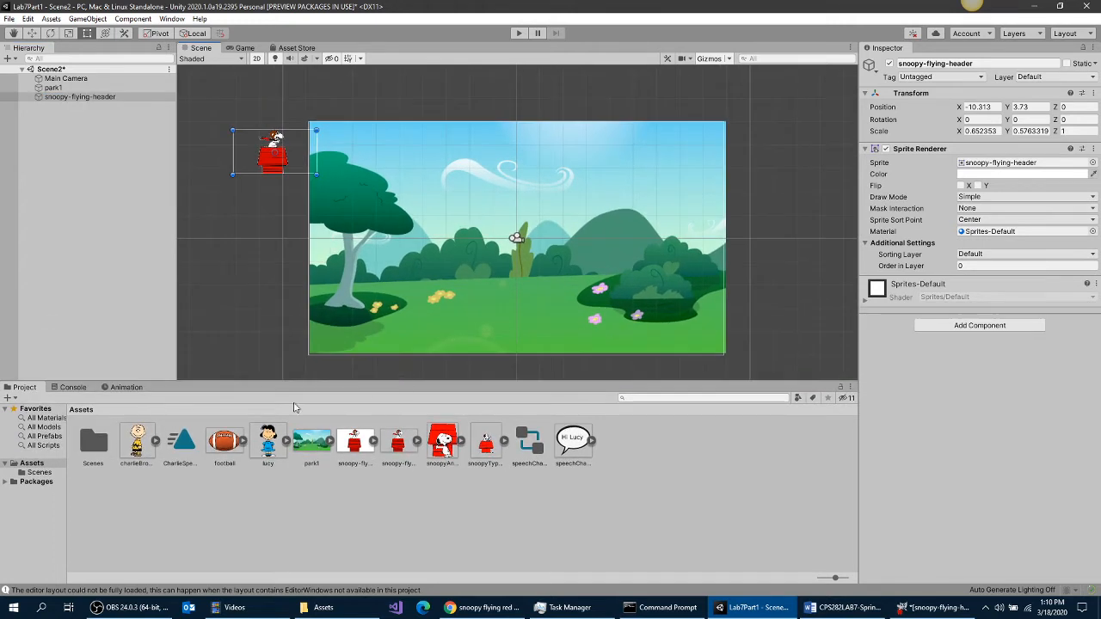
click(125, 388)
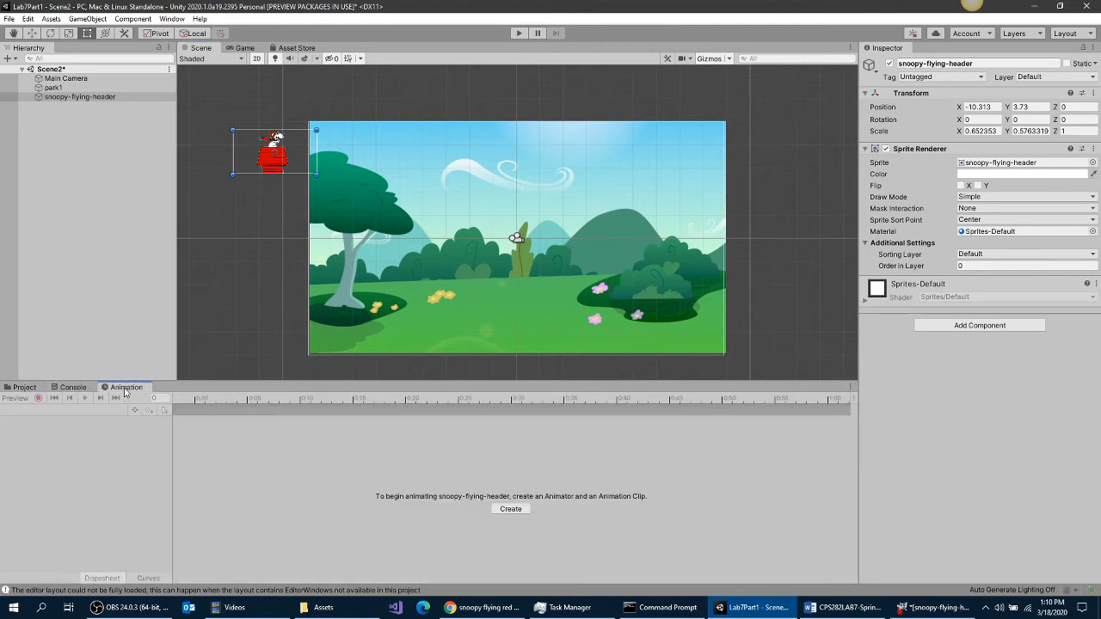
click(511, 509)
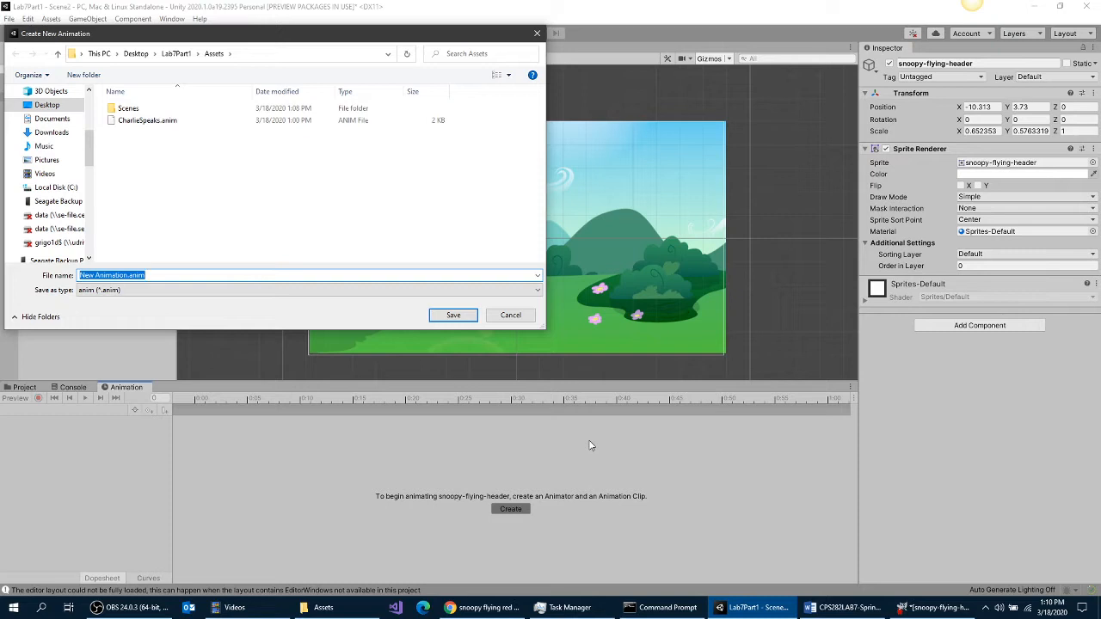
text(snoopyF)
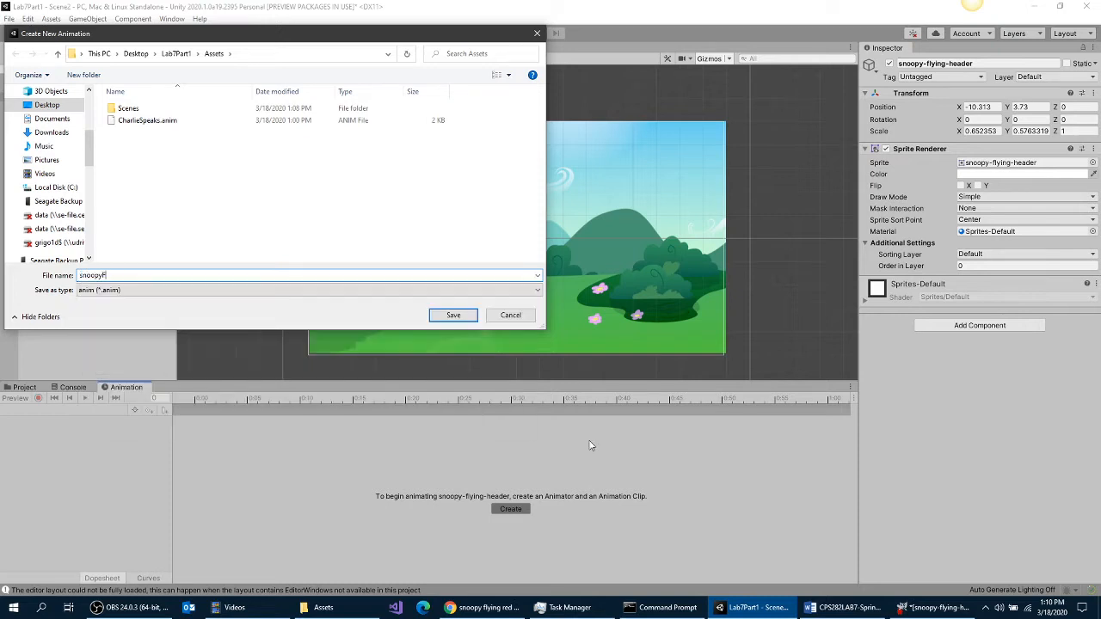
text(lying)
key(Return)
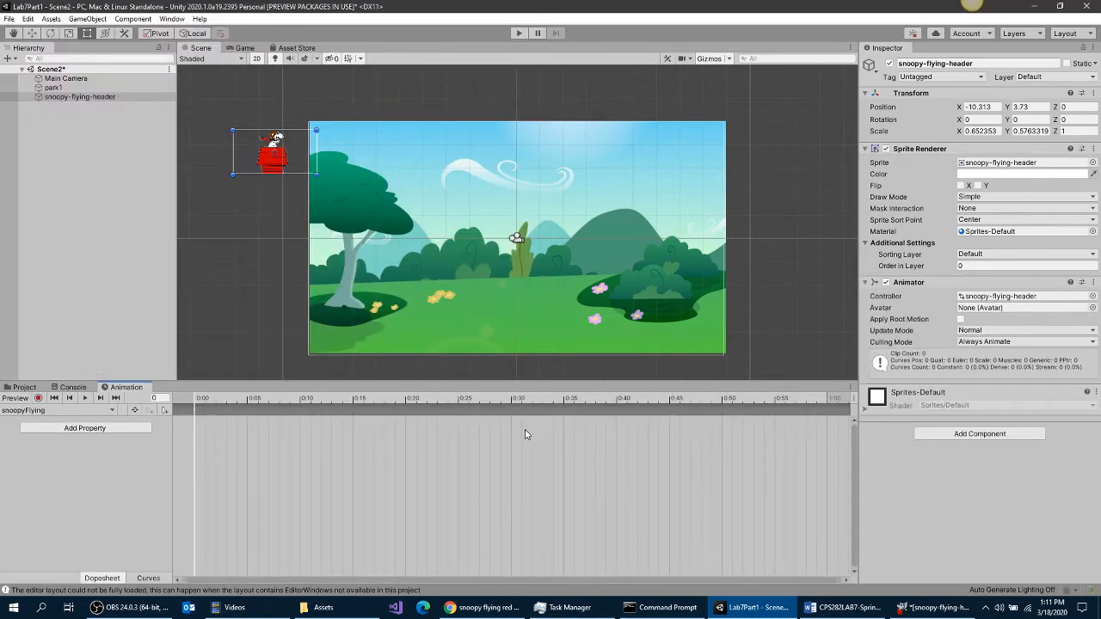
- Record a position keyframe at 4:00 that moves Snoopy past the park's right edge to about X 11.21, Y 3.68
scroll(605, 543, down, 5)
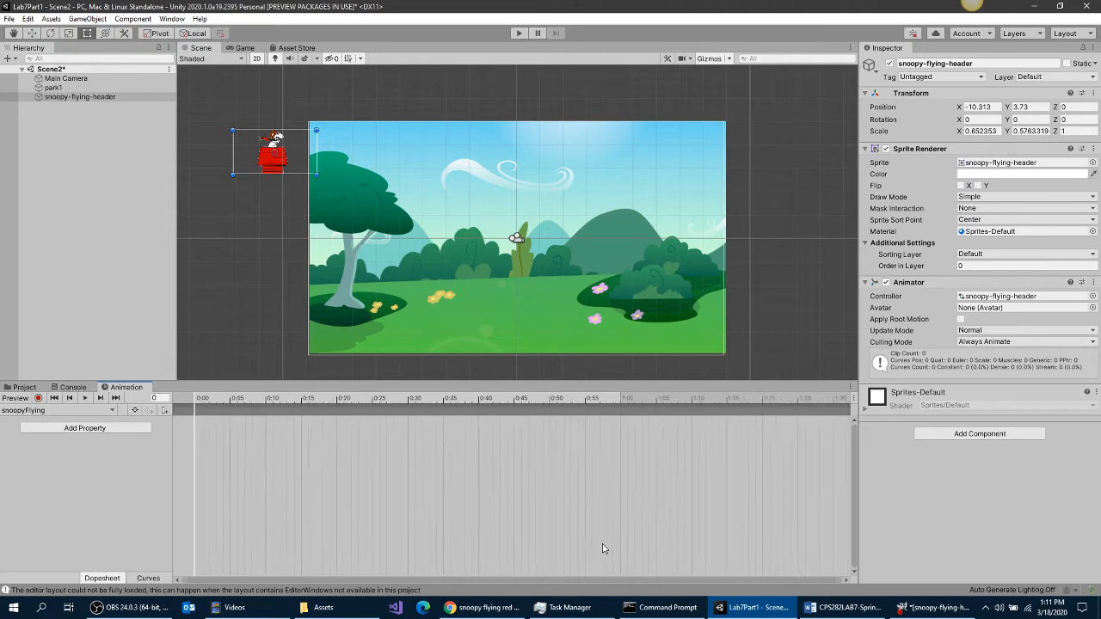
scroll(605, 543, down, 5)
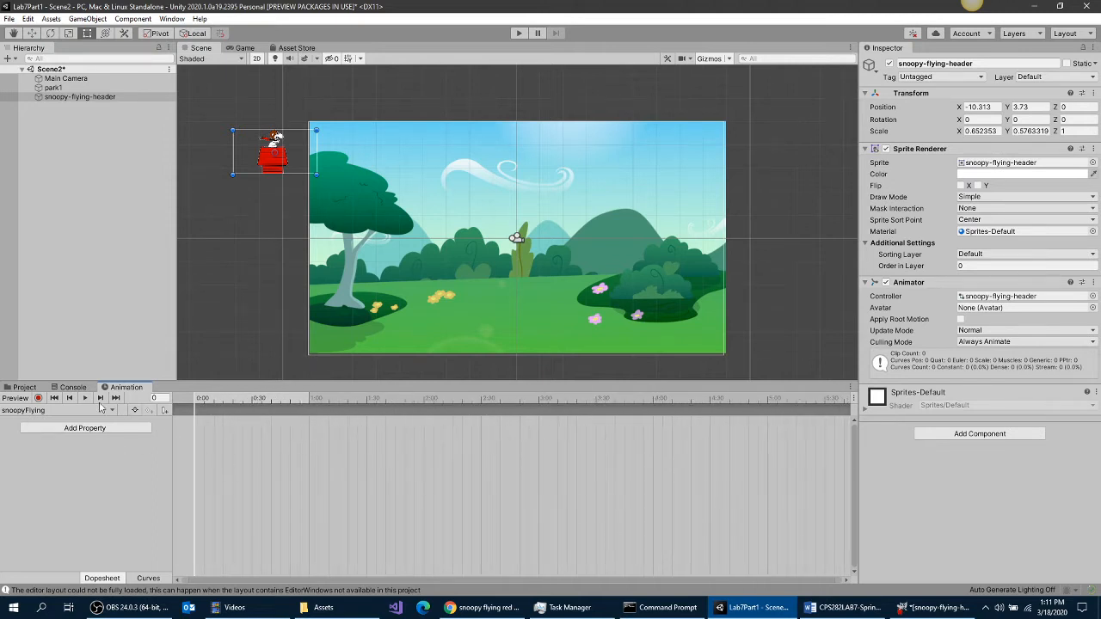
click(38, 398)
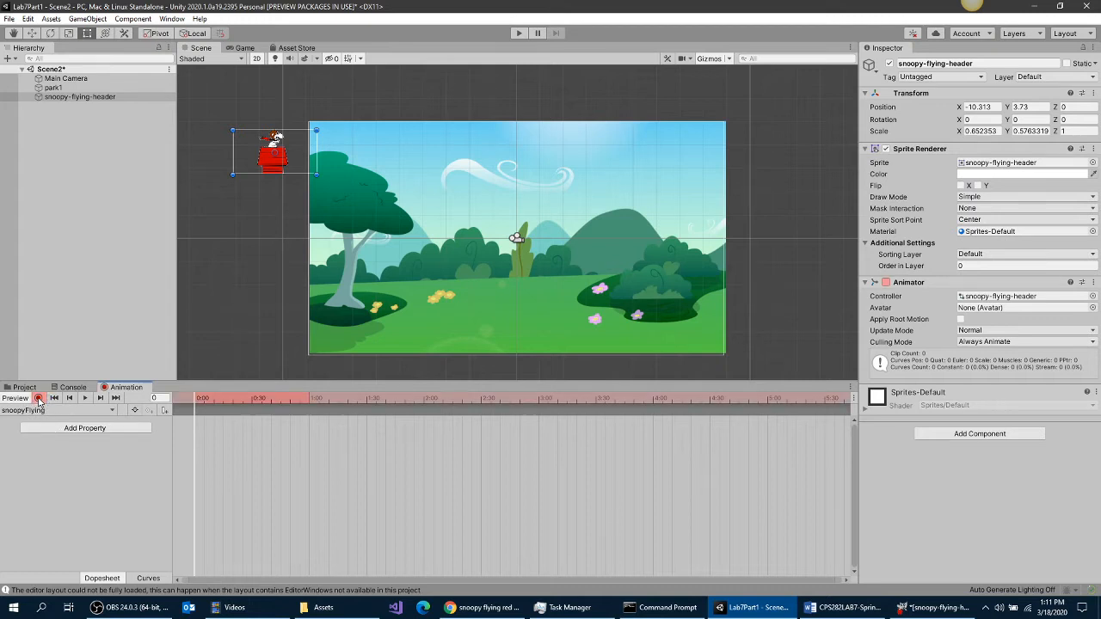
click(653, 399)
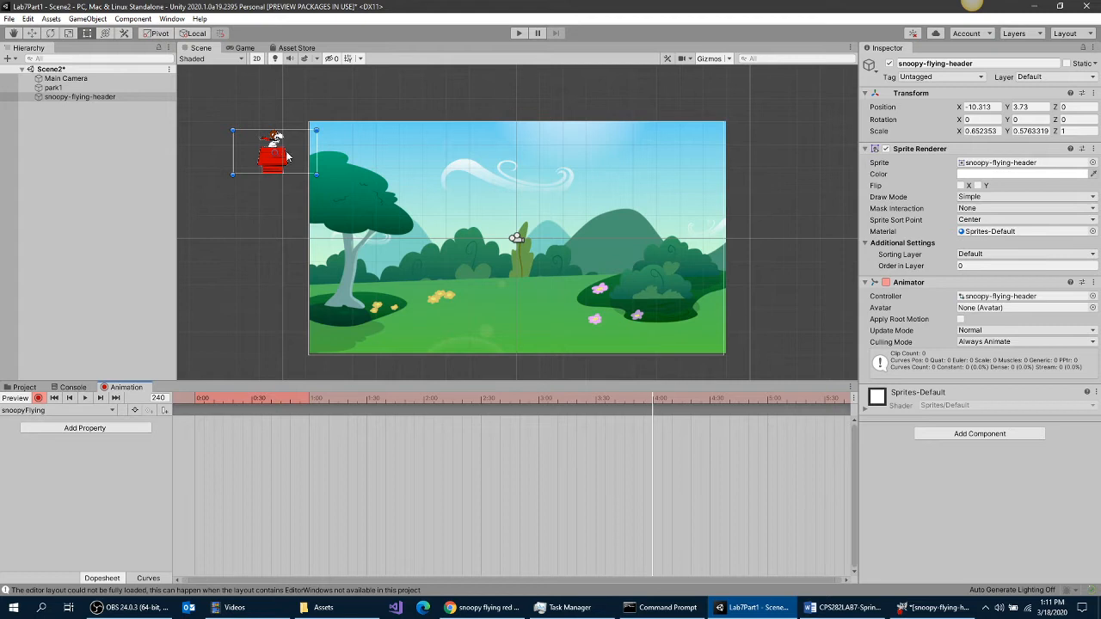
drag(287, 157, 782, 162)
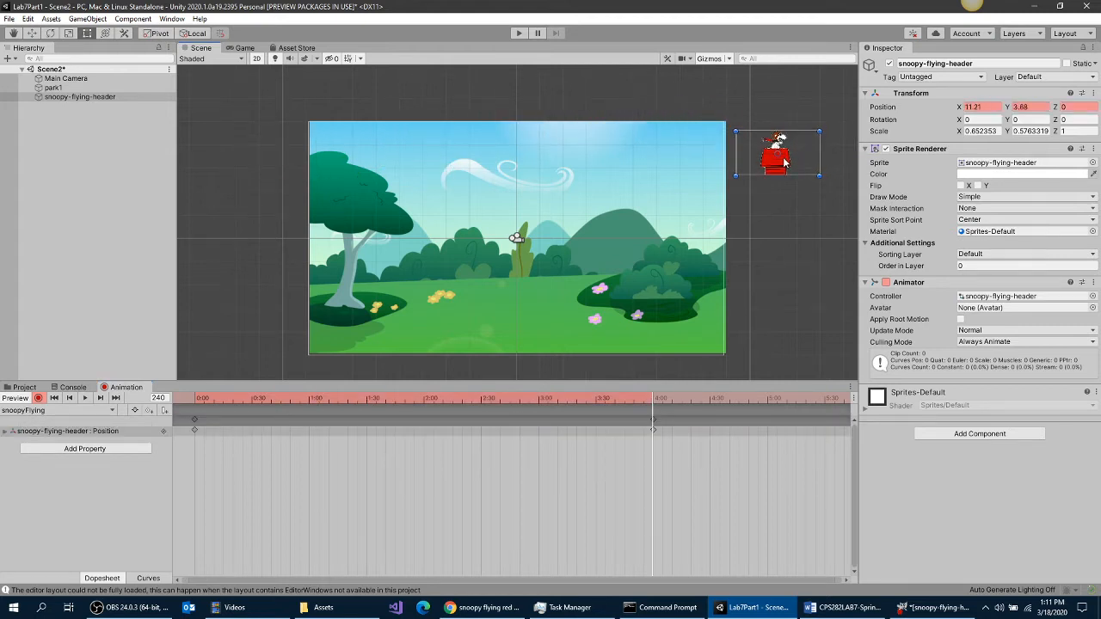
- Record a horizontal flip of the Snoopy sprite at the 4:00 keyframe
scroll(757, 510, down, 5)
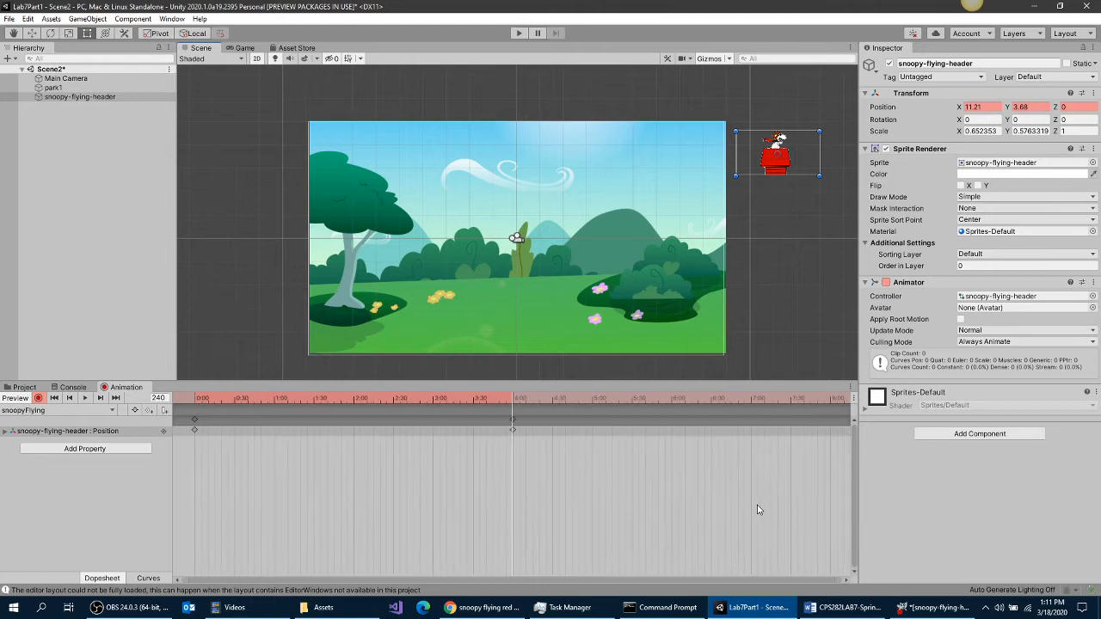
scroll(757, 509, down, 1)
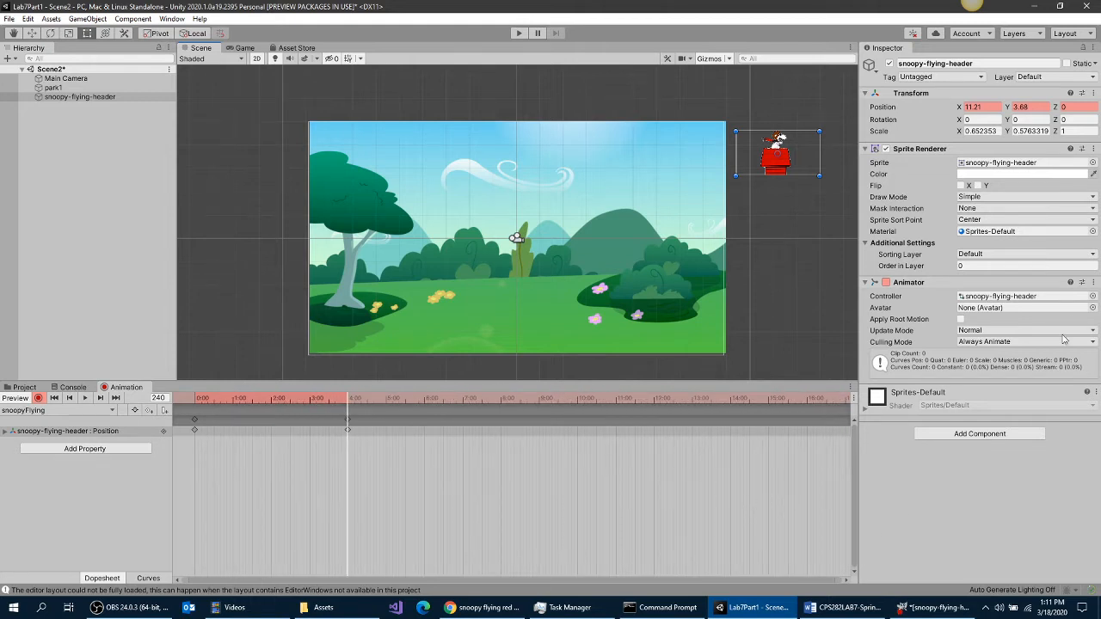
click(962, 187)
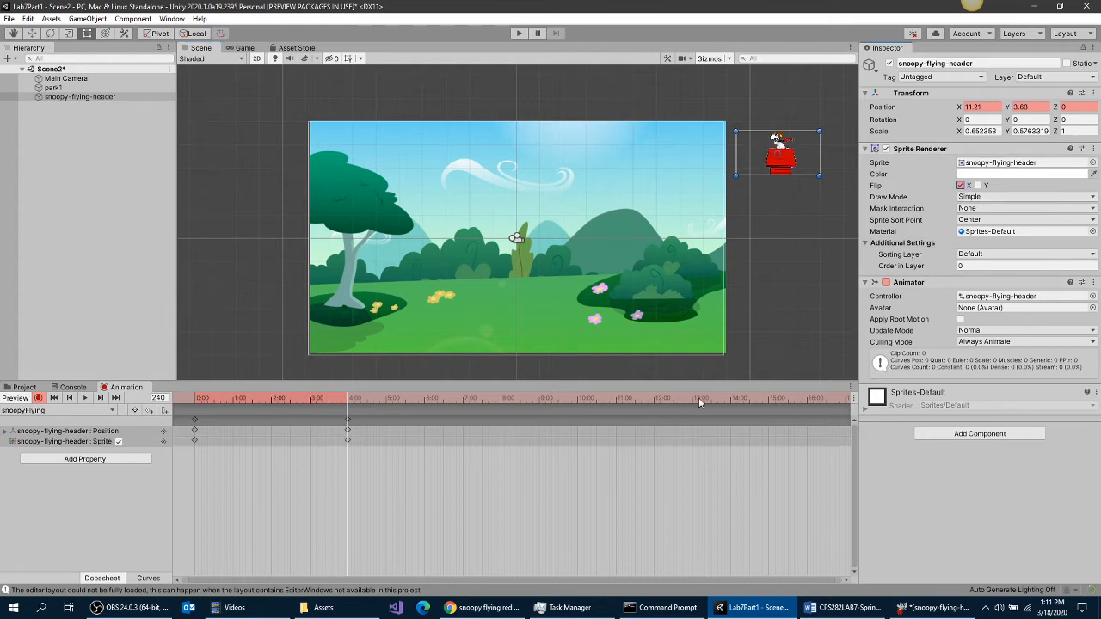
- Record a keyframe at 8:00 with Snoopy back beyond the park's left edge at about X -10.88, Y 3.68, and stop recording
click(502, 400)
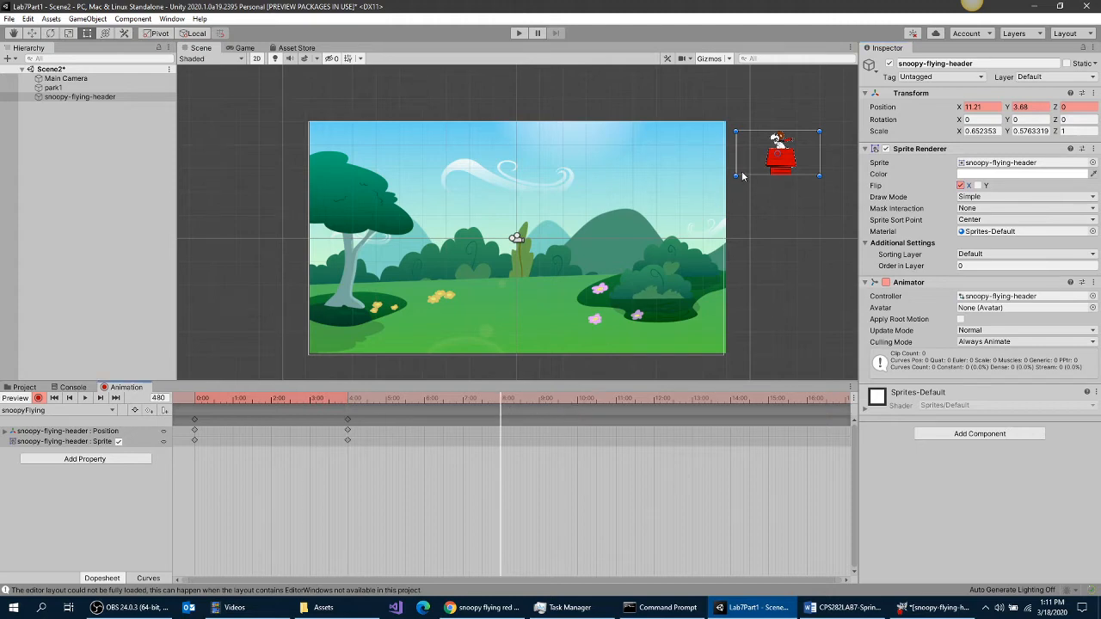
drag(765, 161, 246, 162)
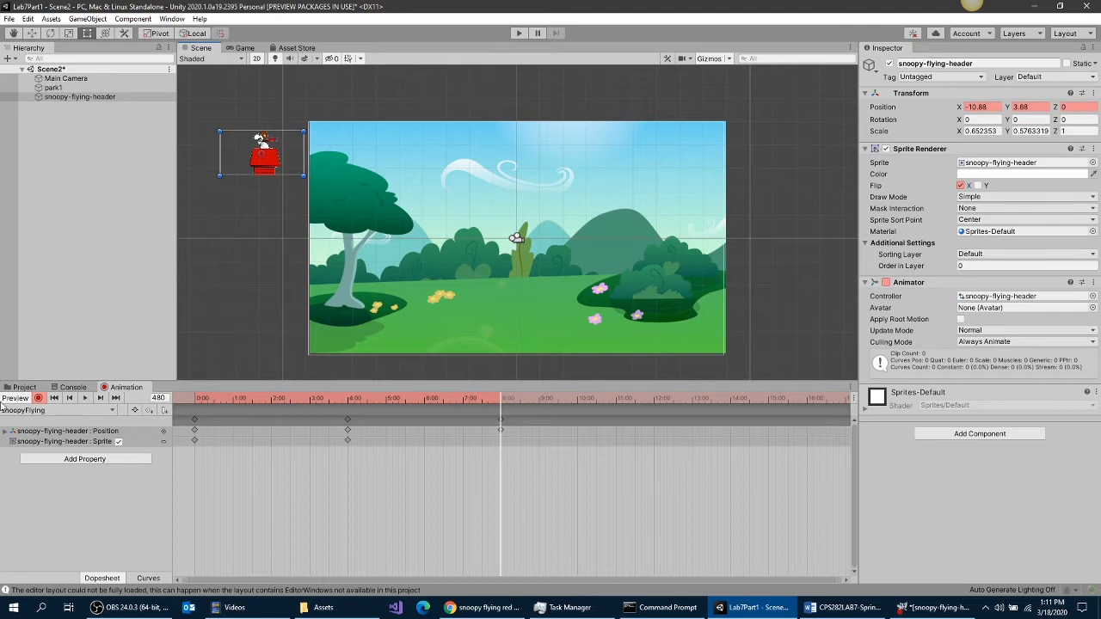
click(37, 399)
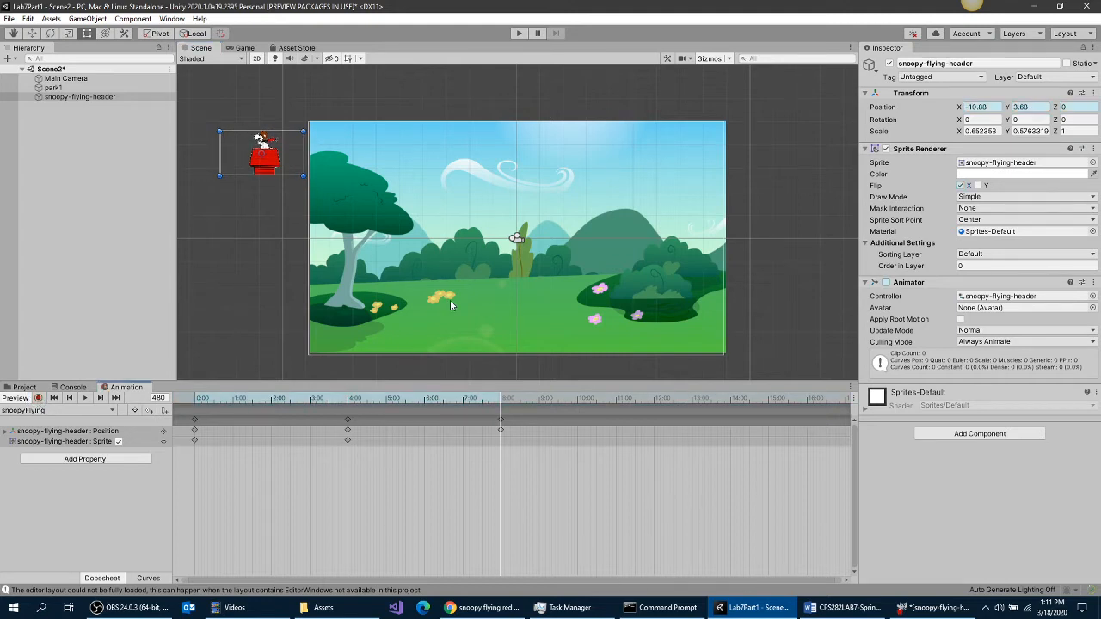
- Play the scene to check Snoopy's flight across the park and back, and stop playback
click(519, 33)
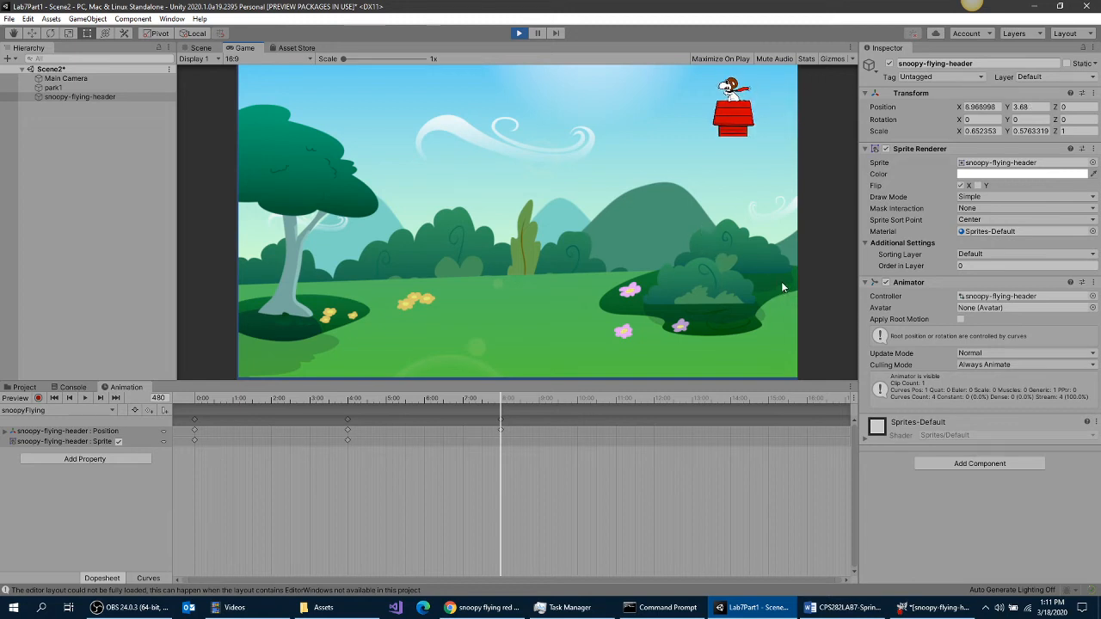
click(518, 33)
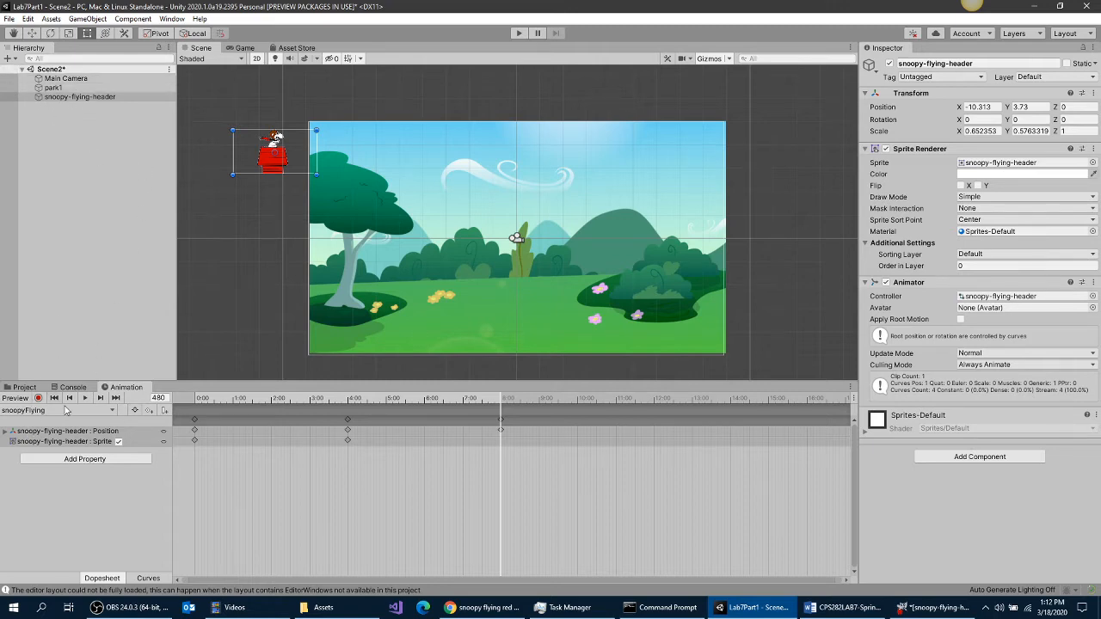
- Open Scene1 from the Scenes folder, saving the changes to Scene2, and return the project view to the Assets folder
click(25, 387)
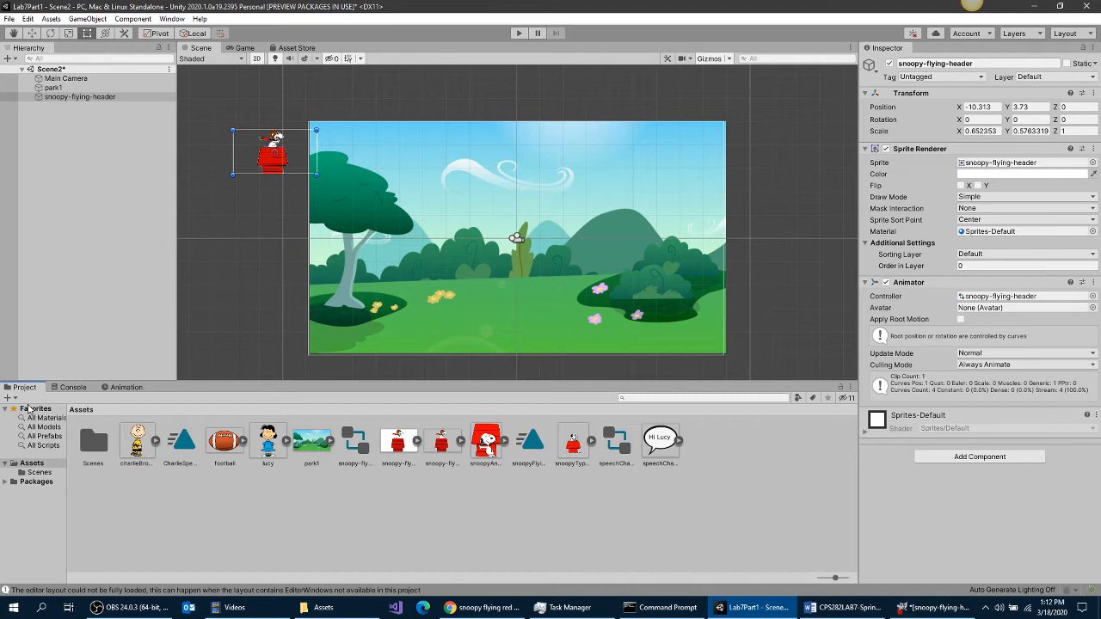
click(93, 443)
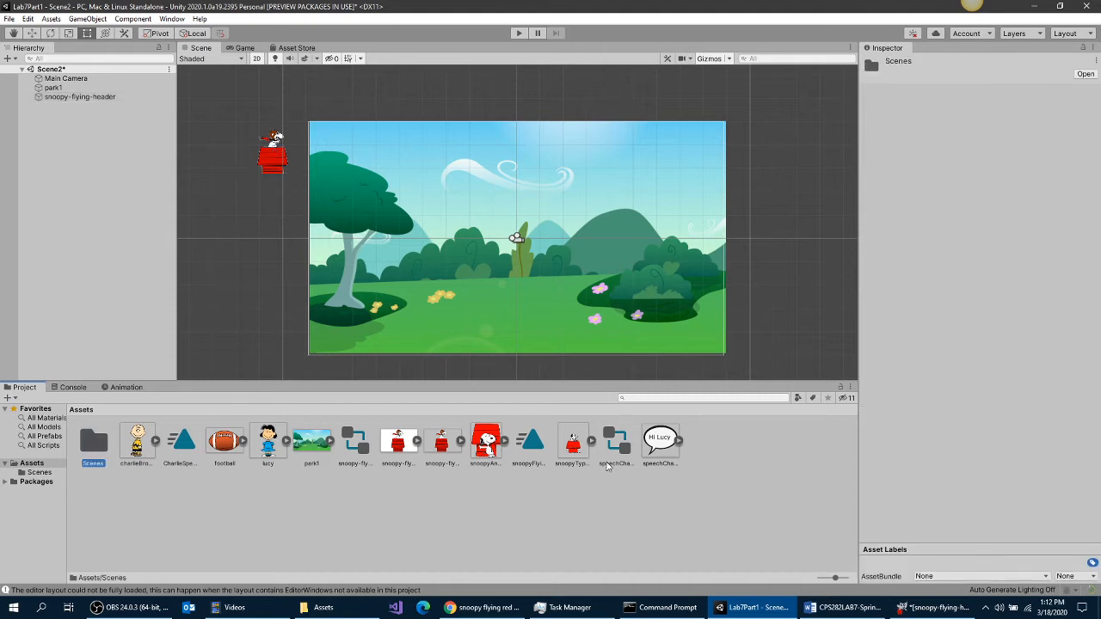
double_click(102, 442)
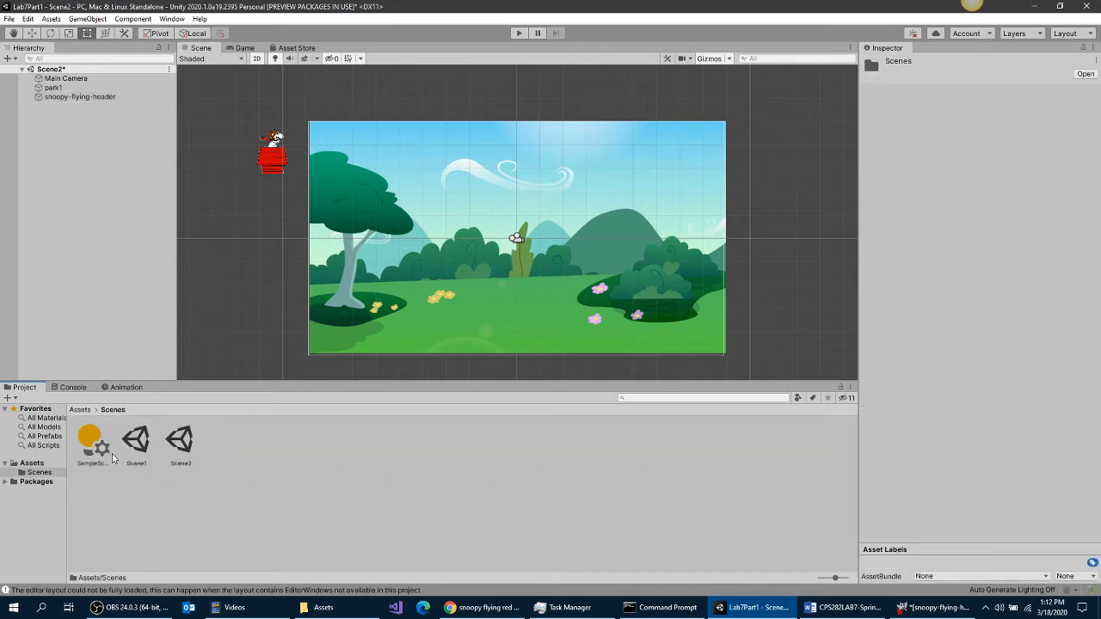
double_click(136, 443)
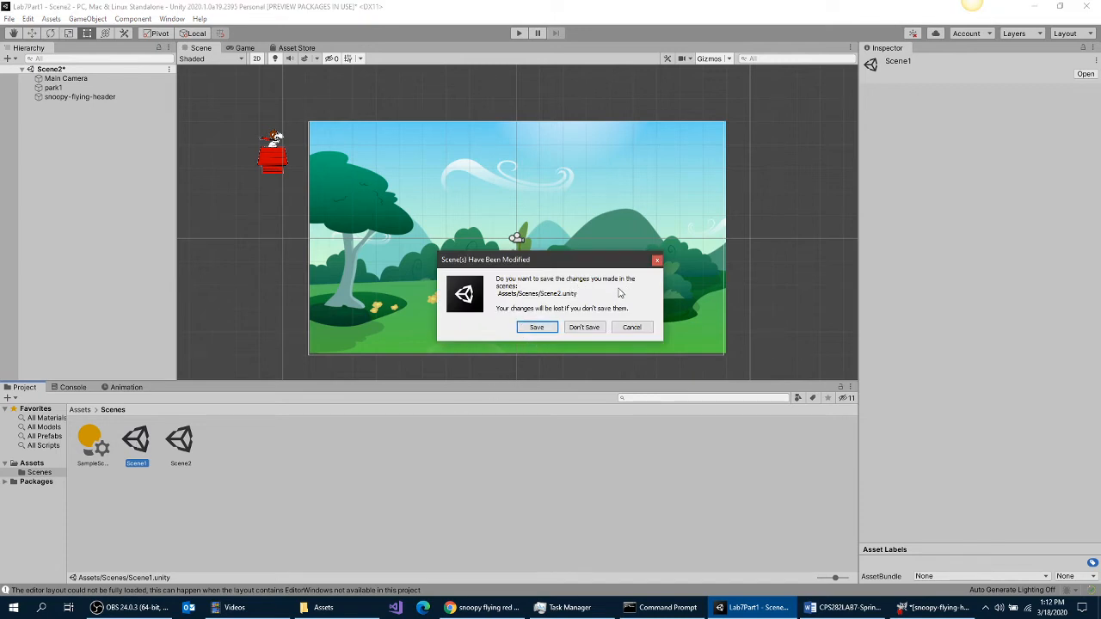
click(542, 331)
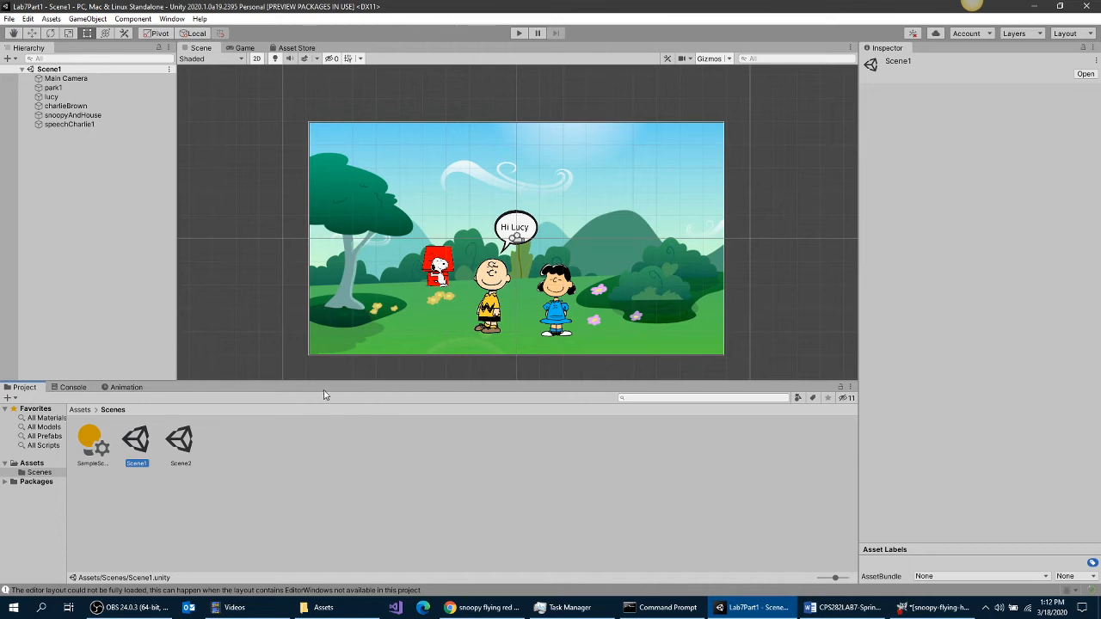
click(80, 410)
- Switch to Chrome and search Google Images in a new tab for "next button .png"
key(alt+Tab)
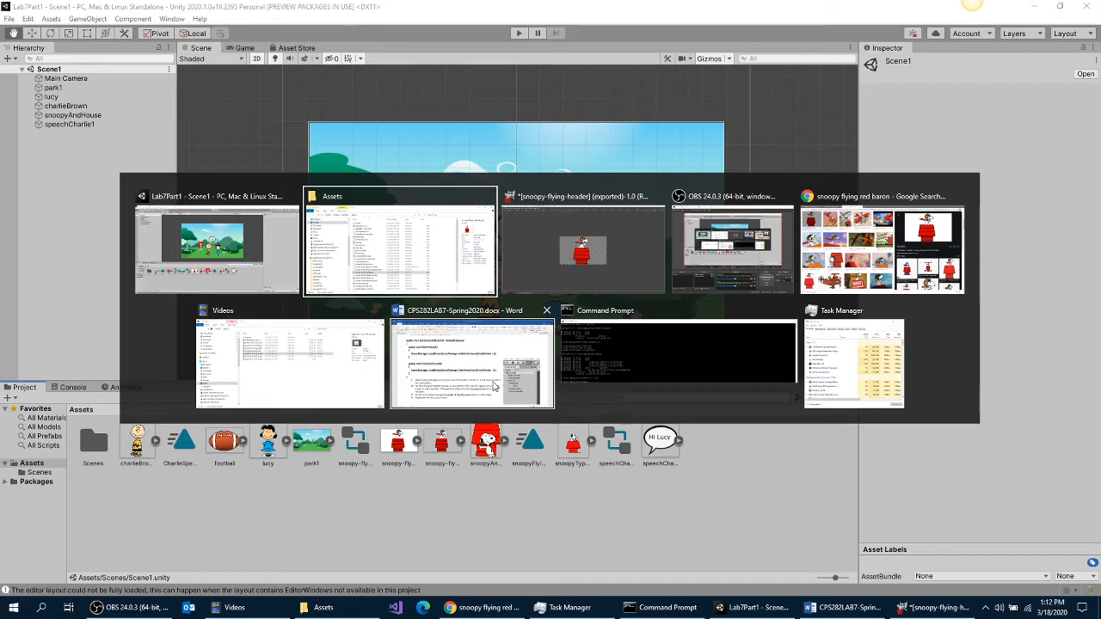
key(alt+Tab)
key(alt+Tab)
key(alt+Tab)
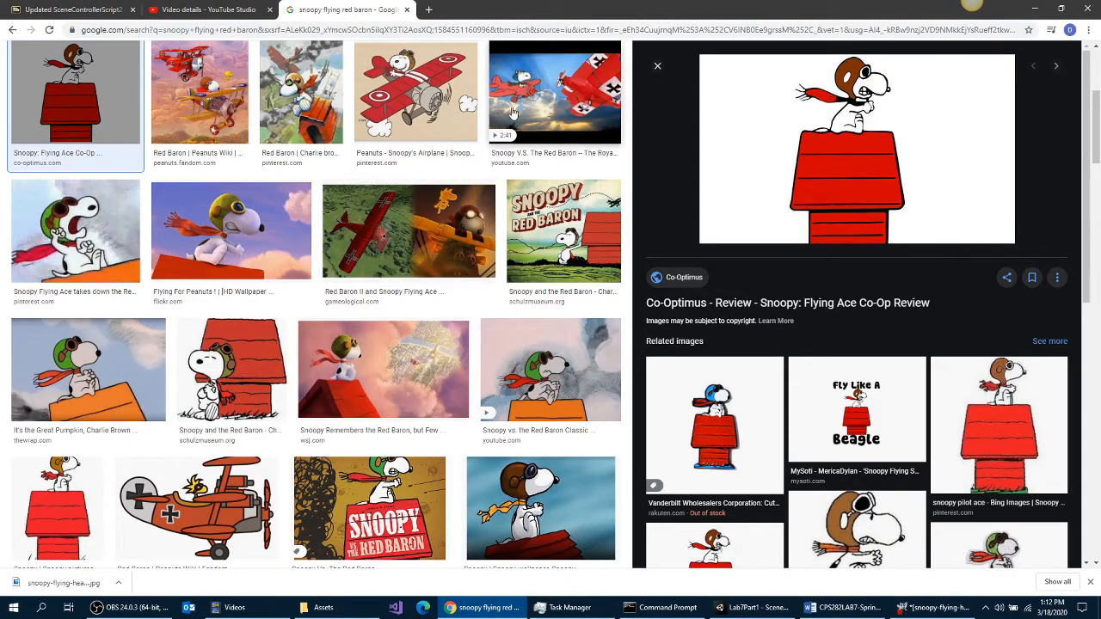
click(429, 9)
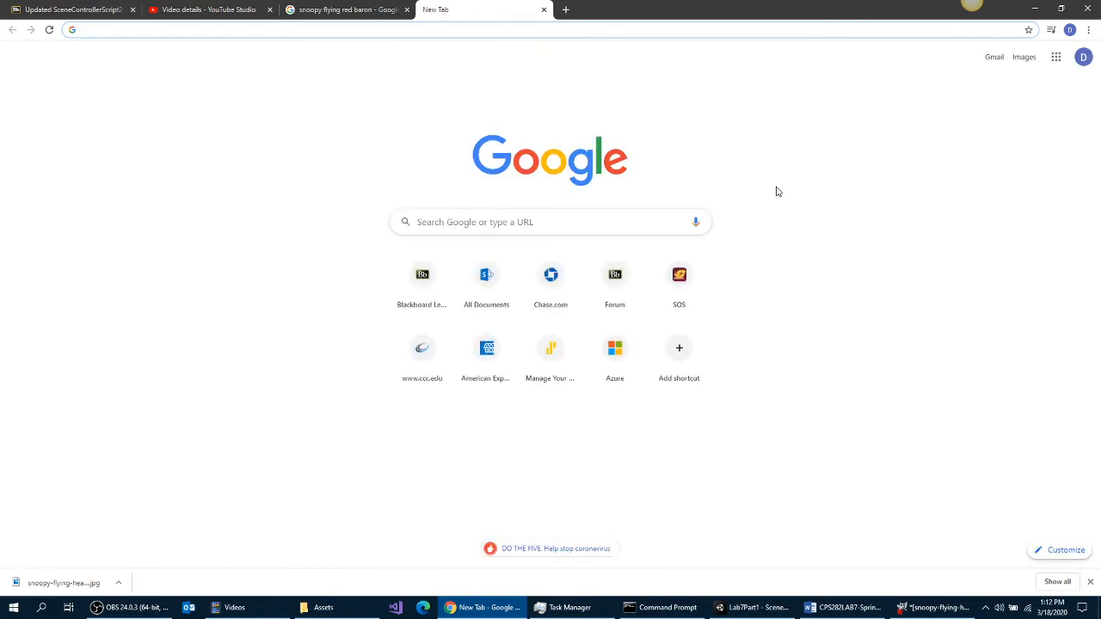
text(next )
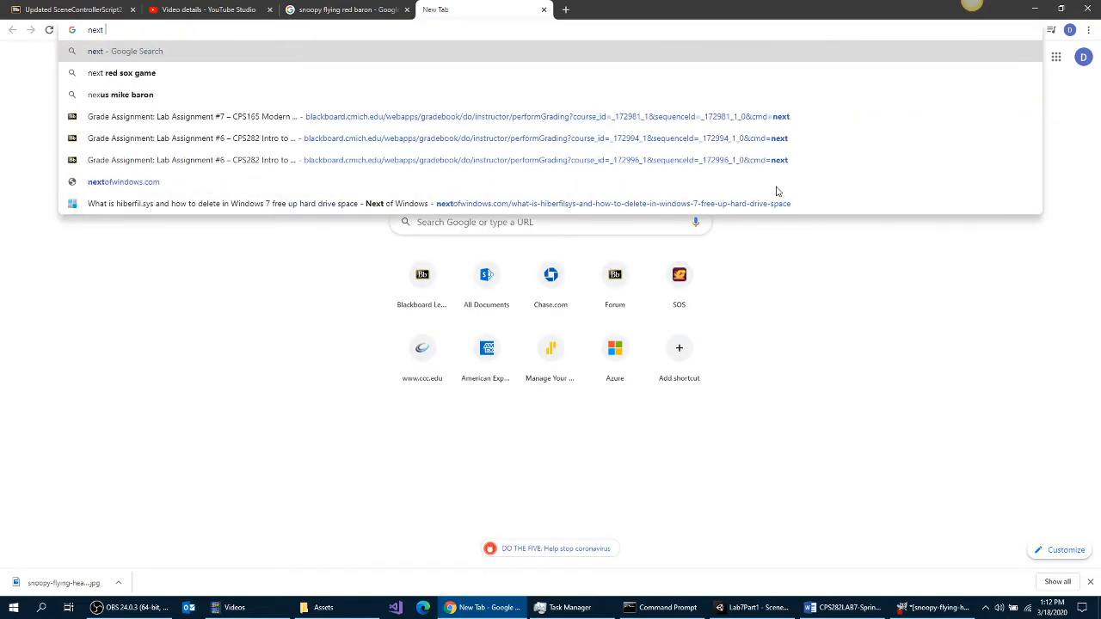
text(button .png)
key(Return)
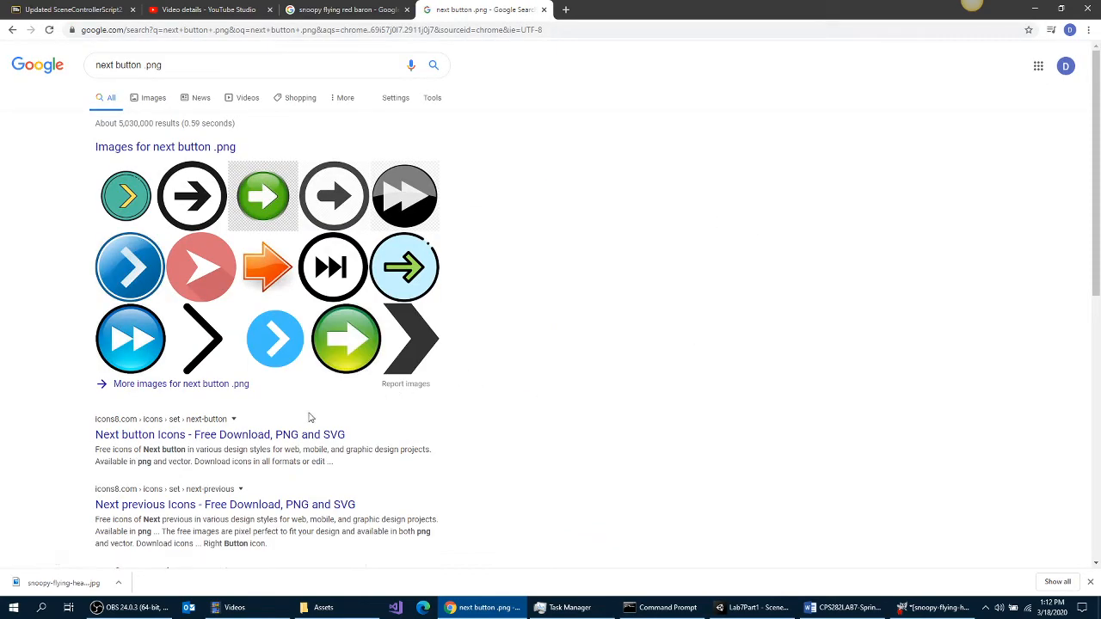
click(155, 98)
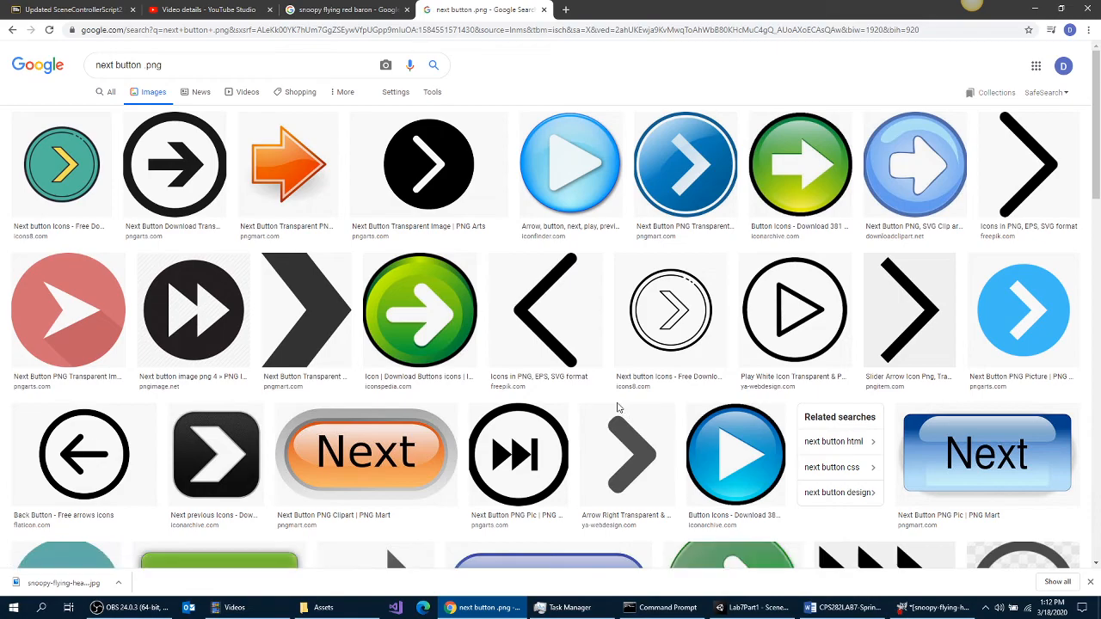
- Browse the next button image results and open the preview of the blue right-pointing arrow from Icons8
scroll(617, 407, down, 9)
scroll(618, 410, up, 7)
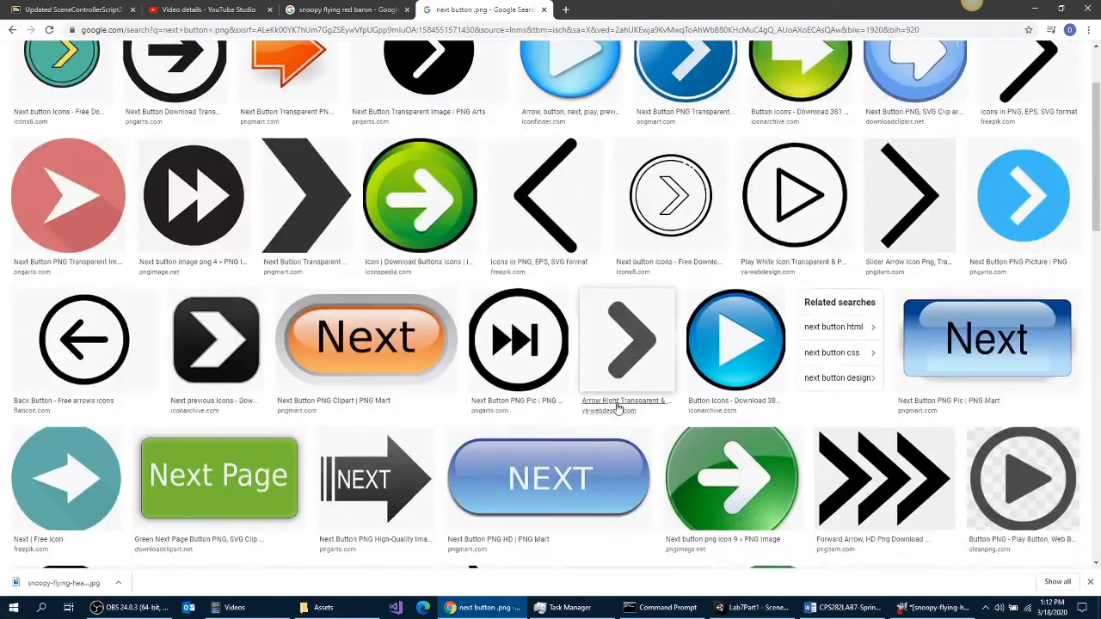
scroll(618, 408, up, 2)
scroll(619, 405, down, 5)
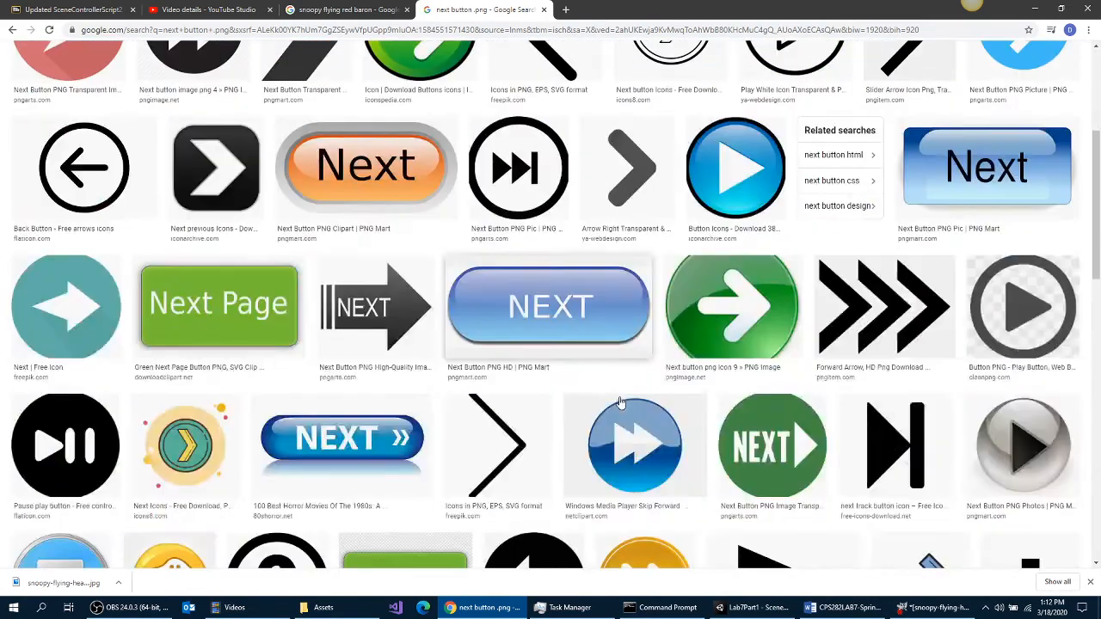
scroll(619, 402, down, 5)
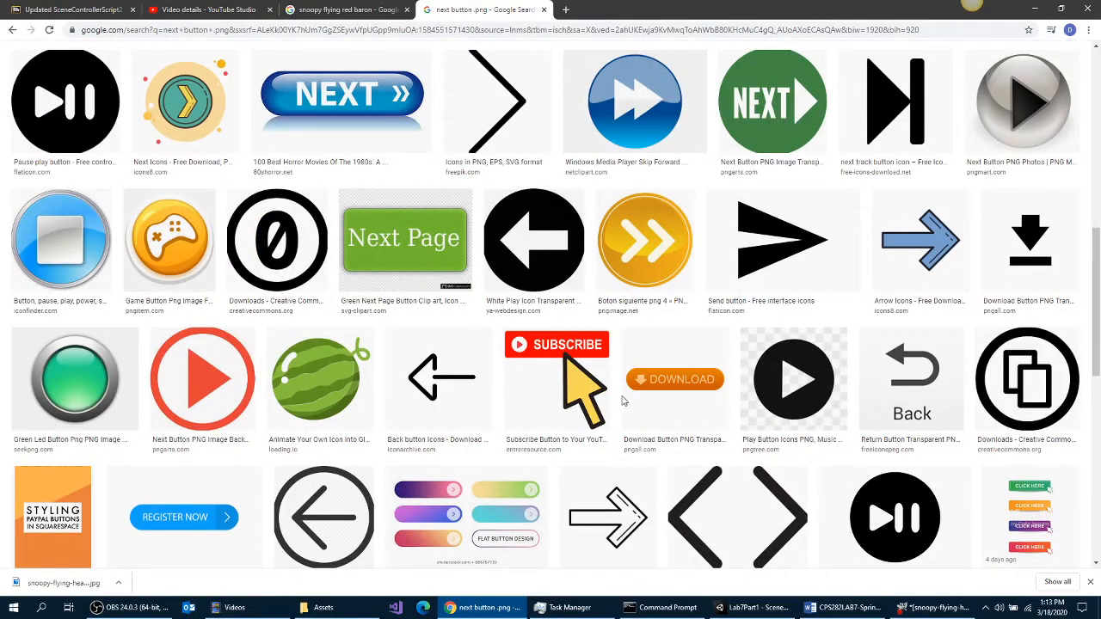
scroll(886, 368, down, 4)
scroll(886, 368, up, 1)
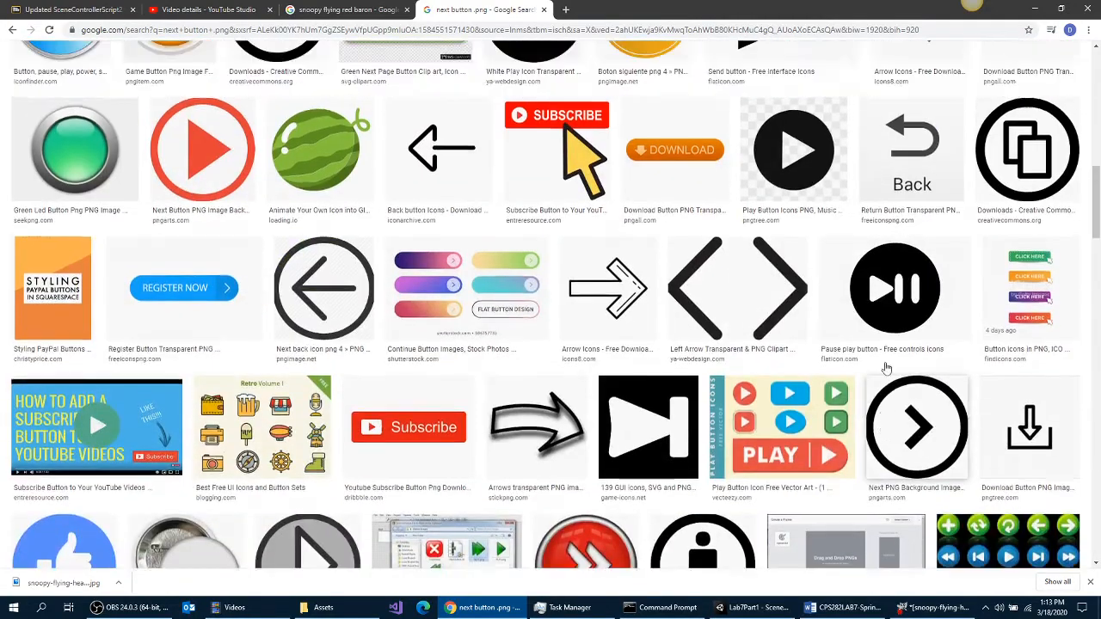
scroll(886, 368, up, 3)
click(925, 278)
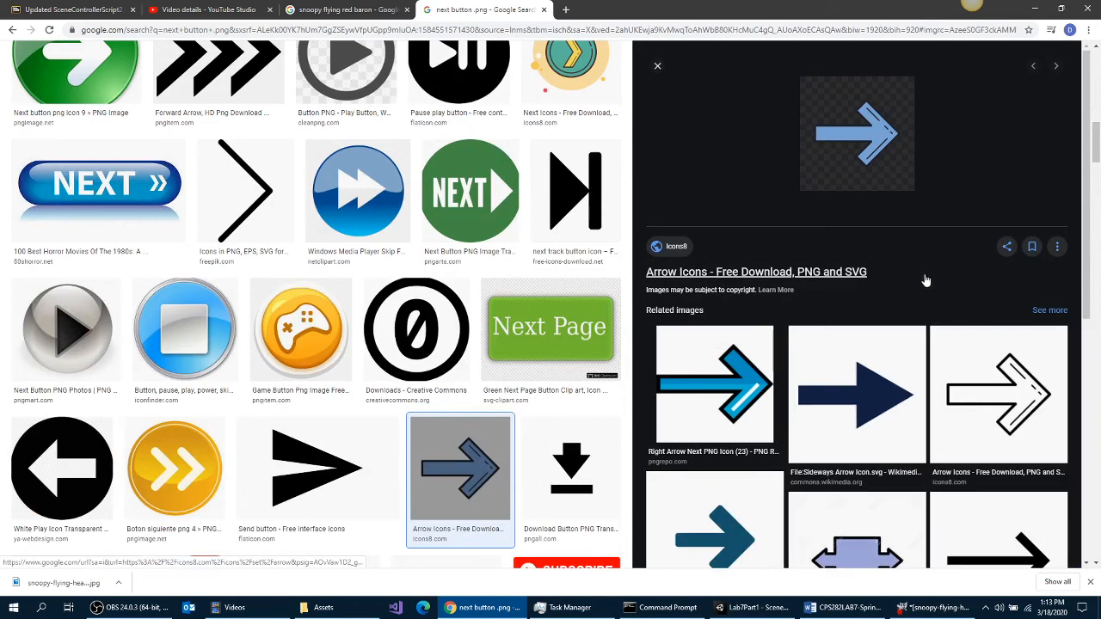
- Save the blue arrow image as arrowRight.png in the Lab7Files folder on the Desktop
right_click(838, 167)
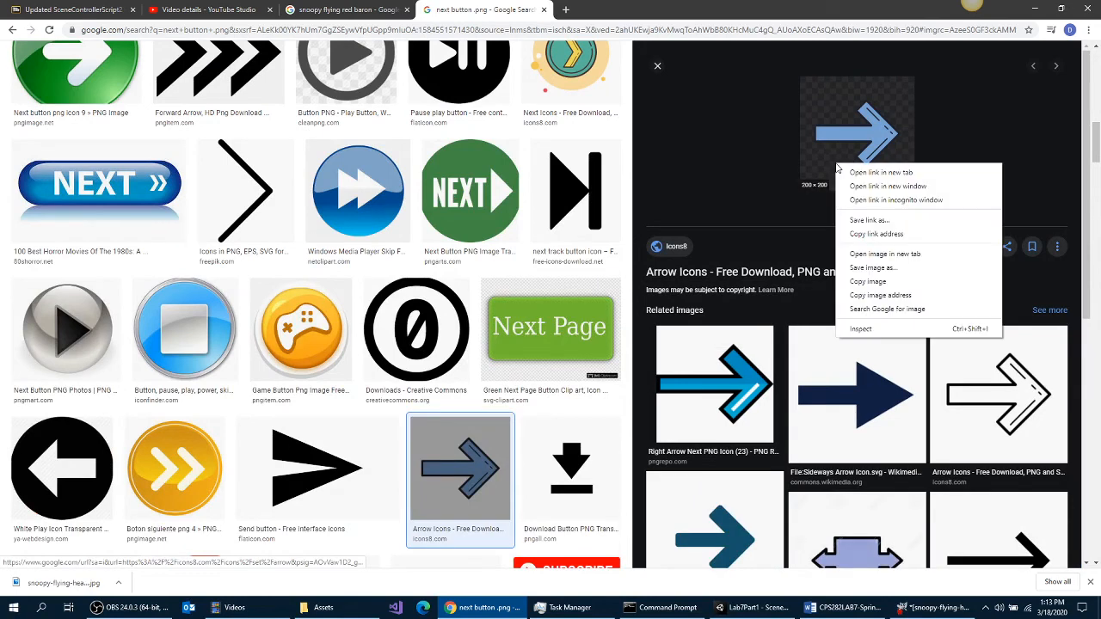
click(901, 269)
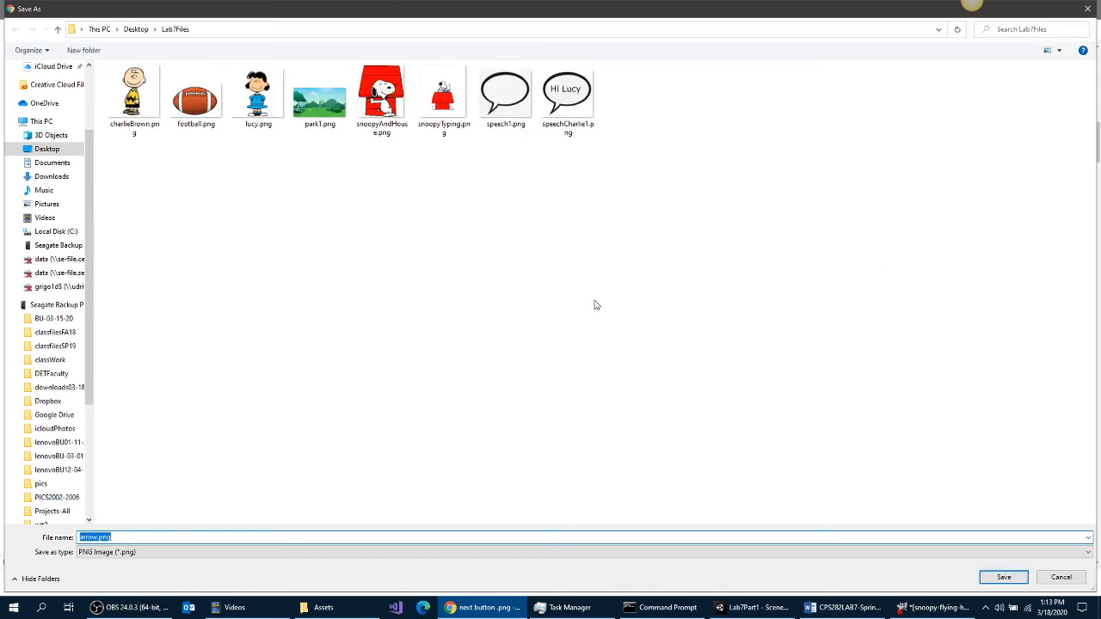
text(a)
key(Return)
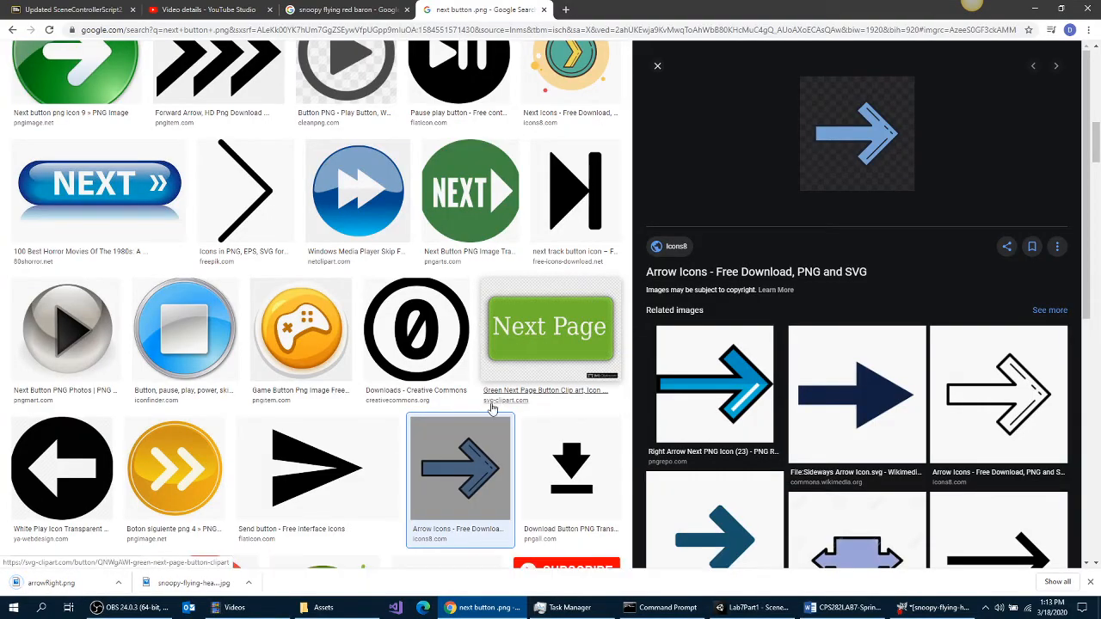
- Switch to Unity and import arrowRight.png from the Desktop's Lab7Files folder into the project's Assets
key(alt+Tab)
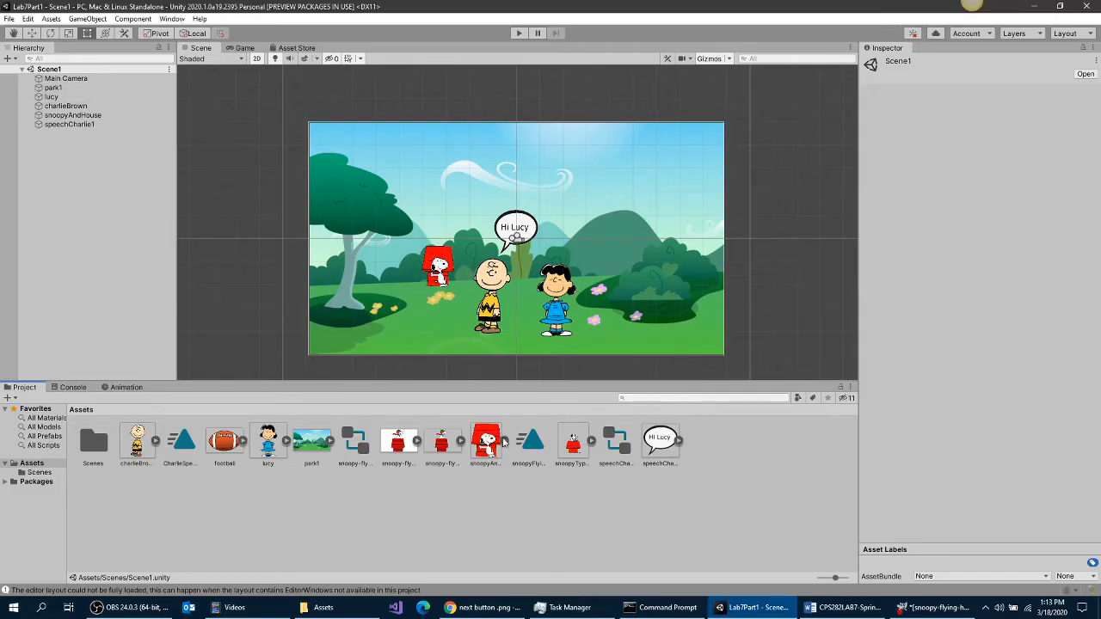
click(573, 522)
right_click(573, 522)
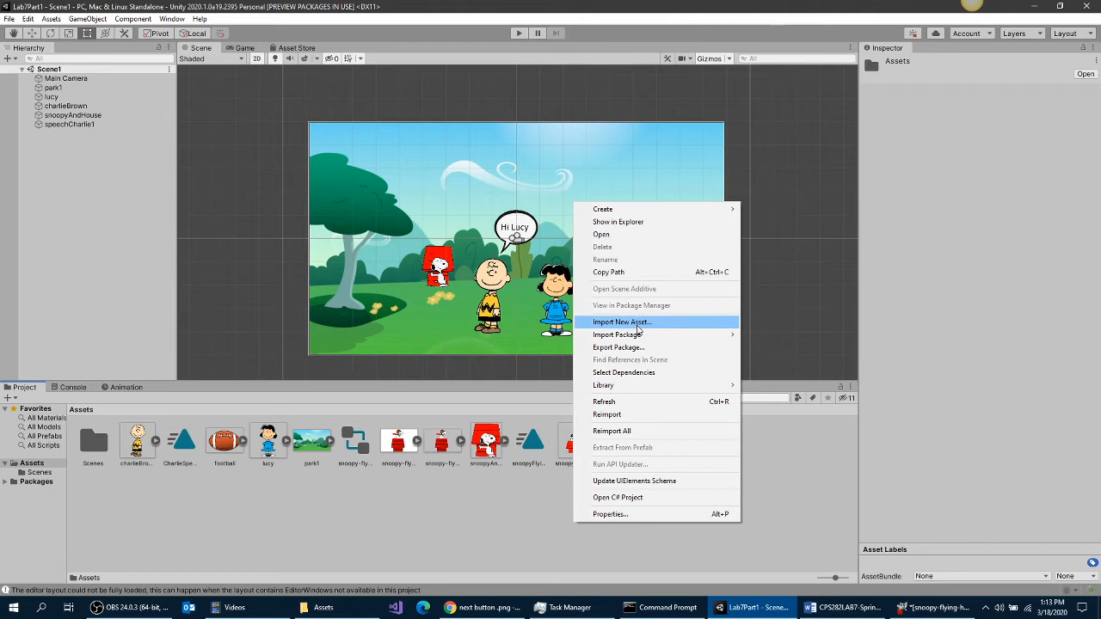
click(637, 324)
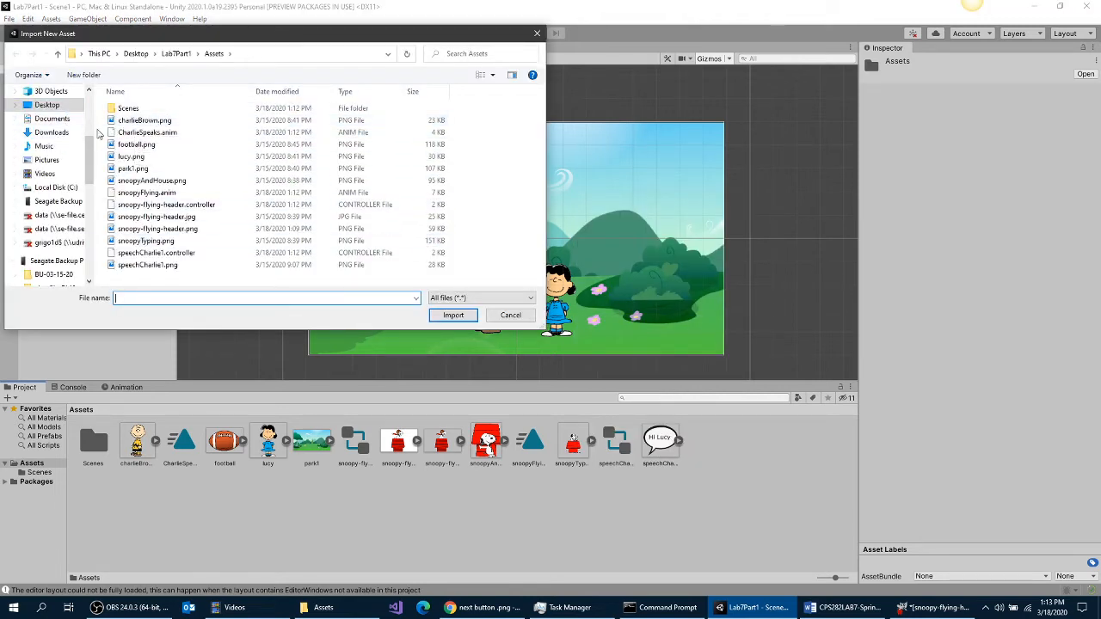
click(64, 106)
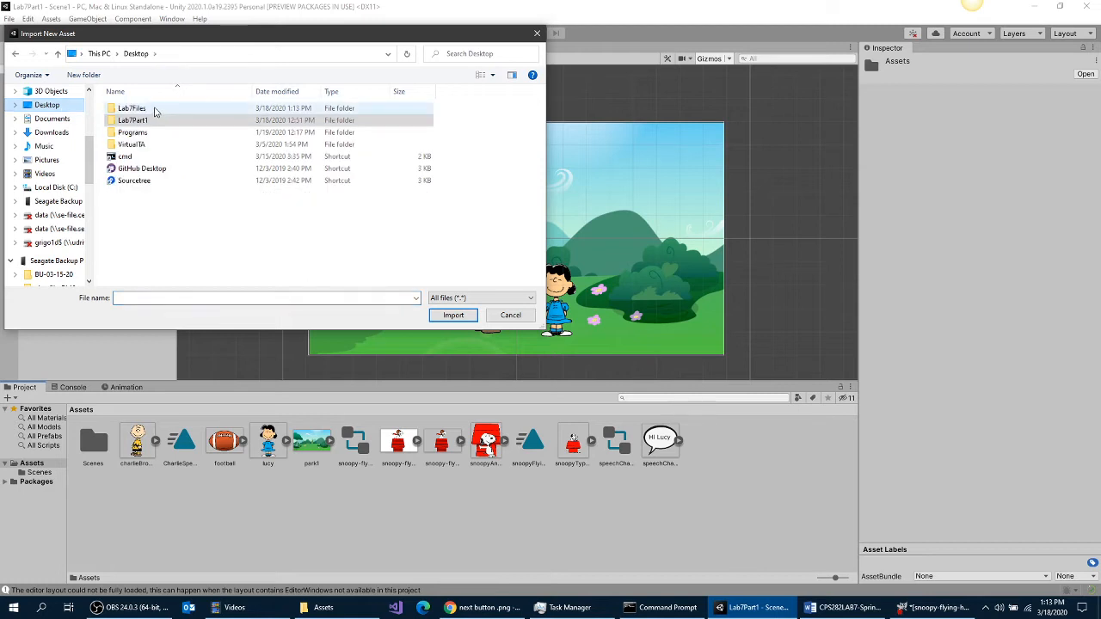
double_click(155, 111)
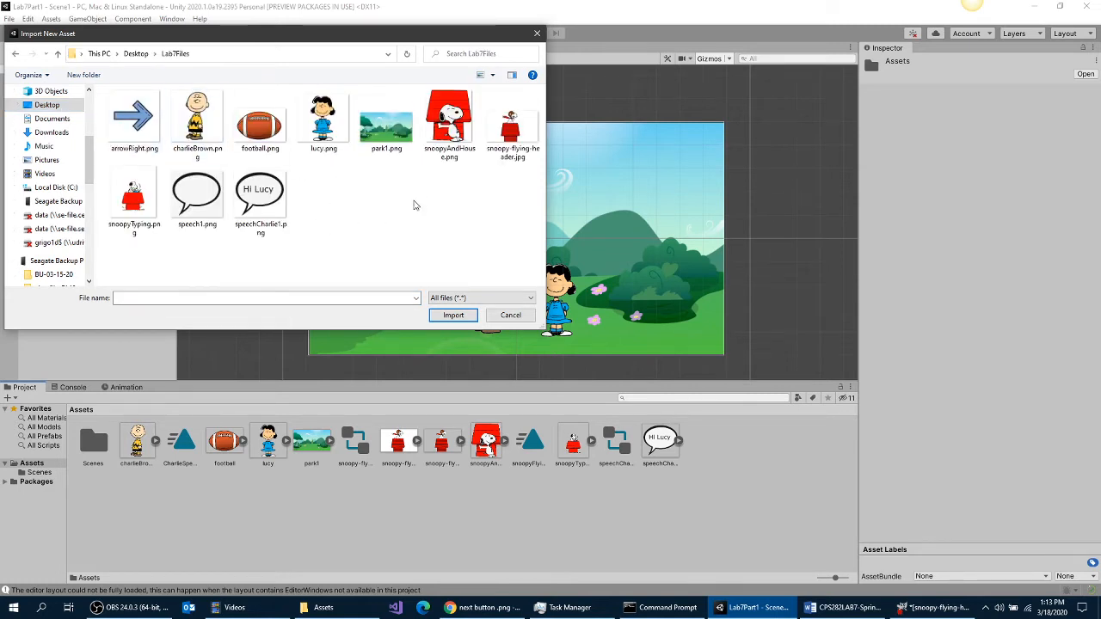
click(134, 124)
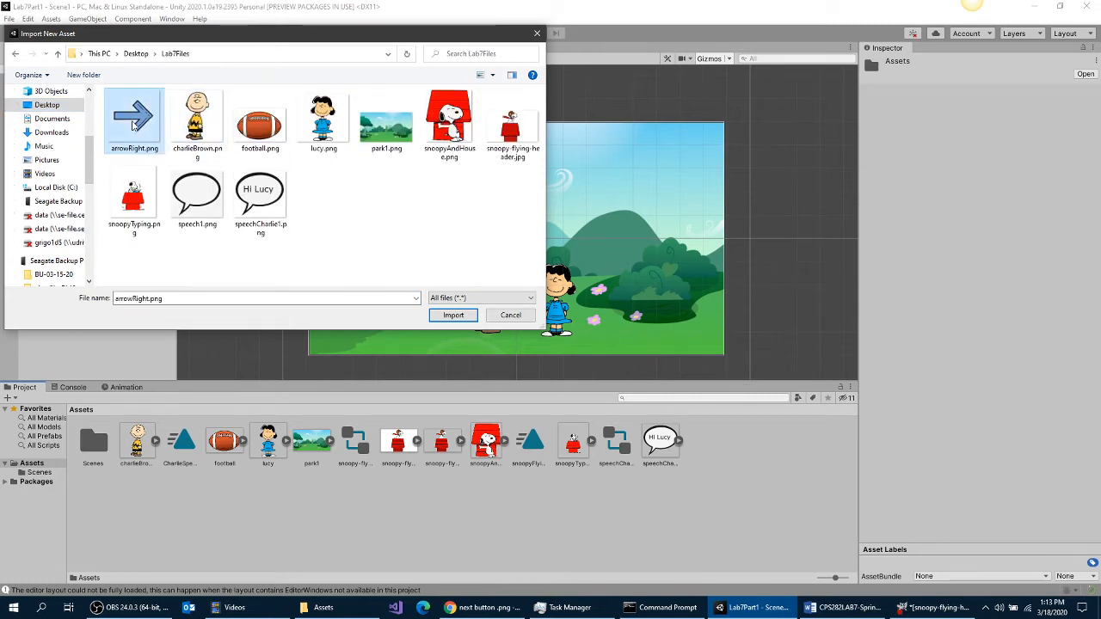
click(454, 315)
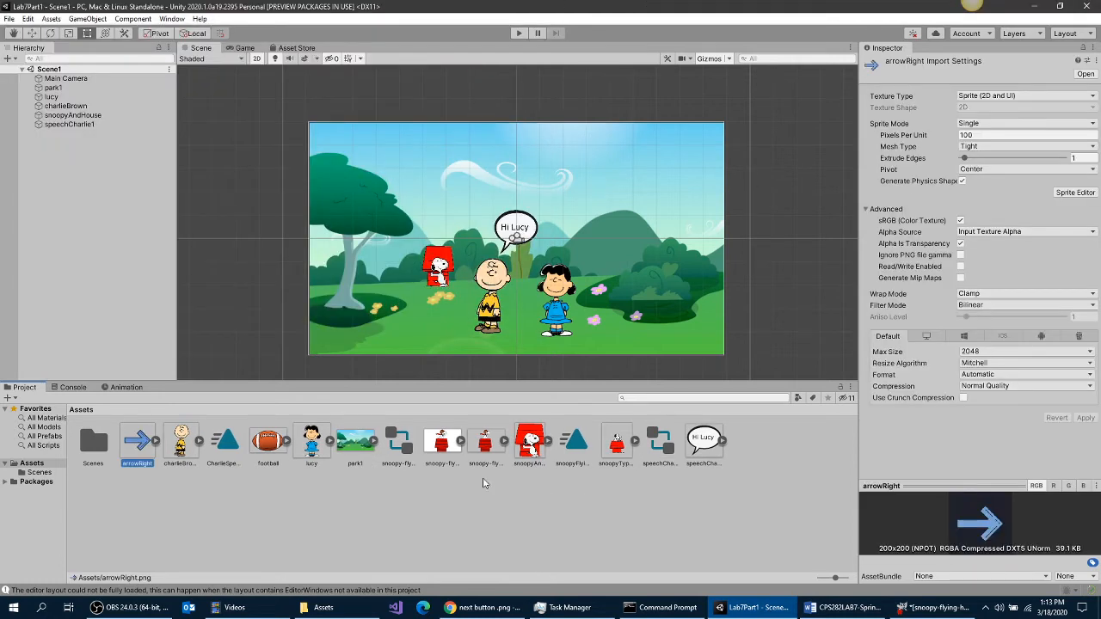
- Add a UI Button to Scene1 and rename it buttonNext
drag(133, 444, 253, 512)
right_click(71, 159)
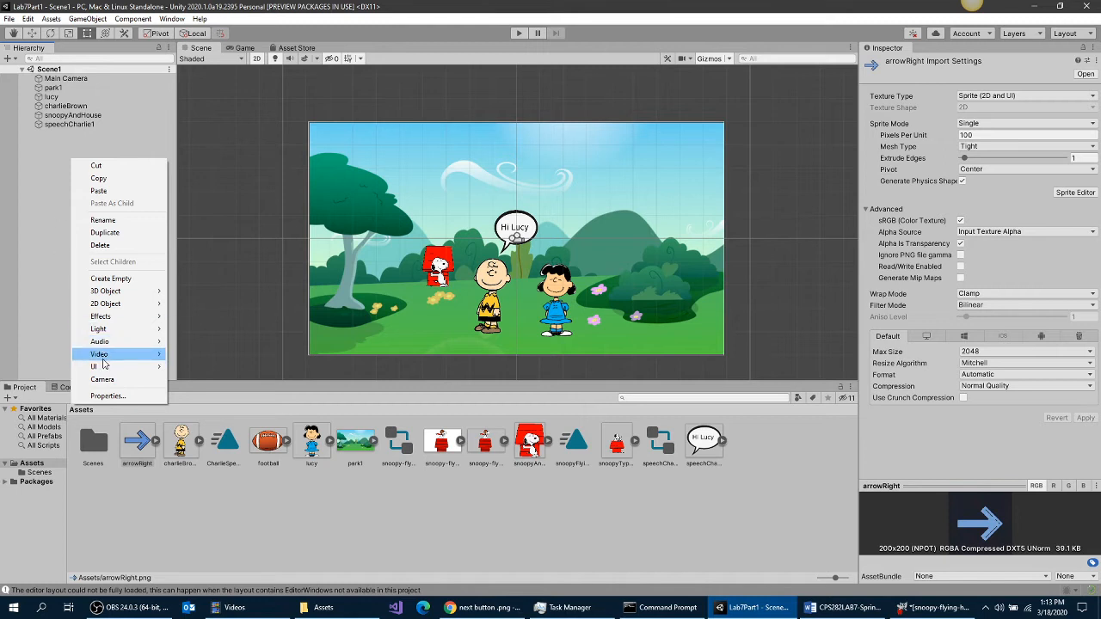
mouse_move(110, 368)
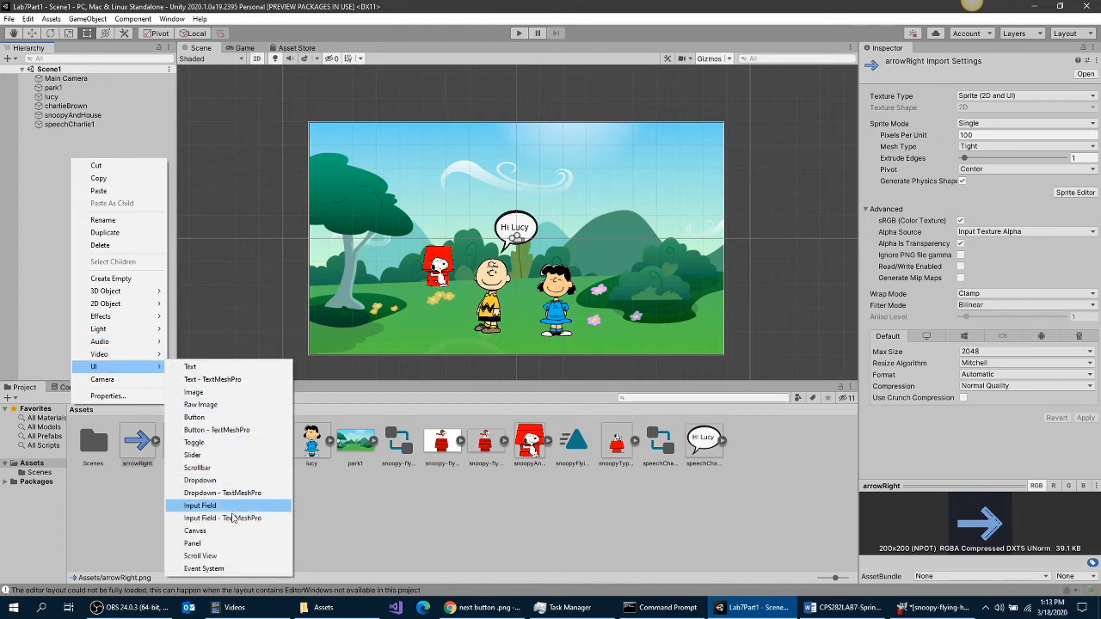
click(231, 418)
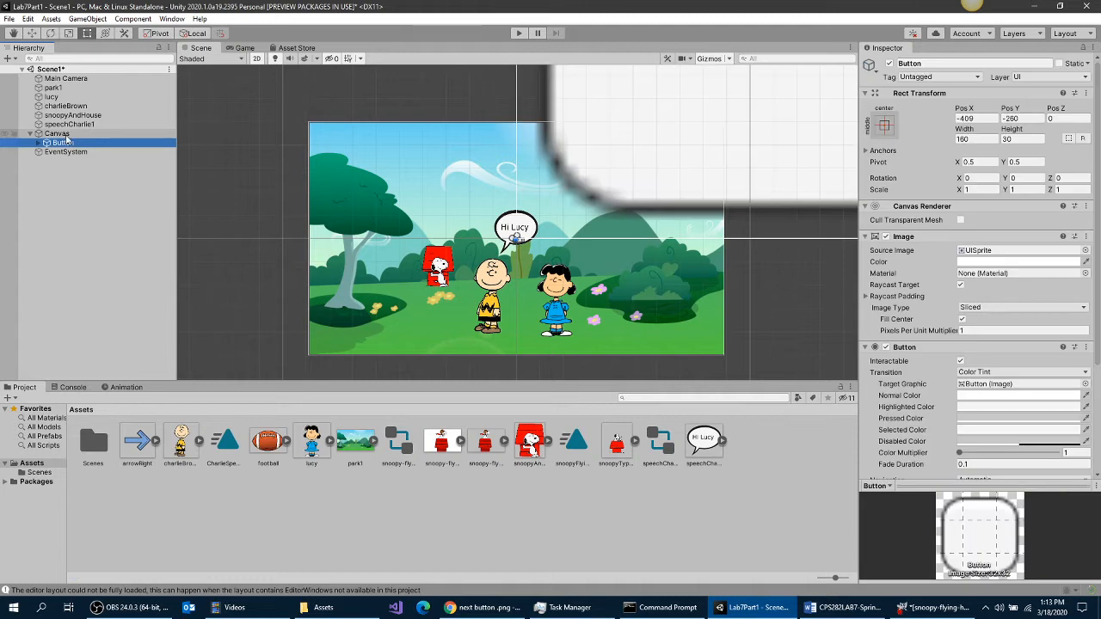
key(F2)
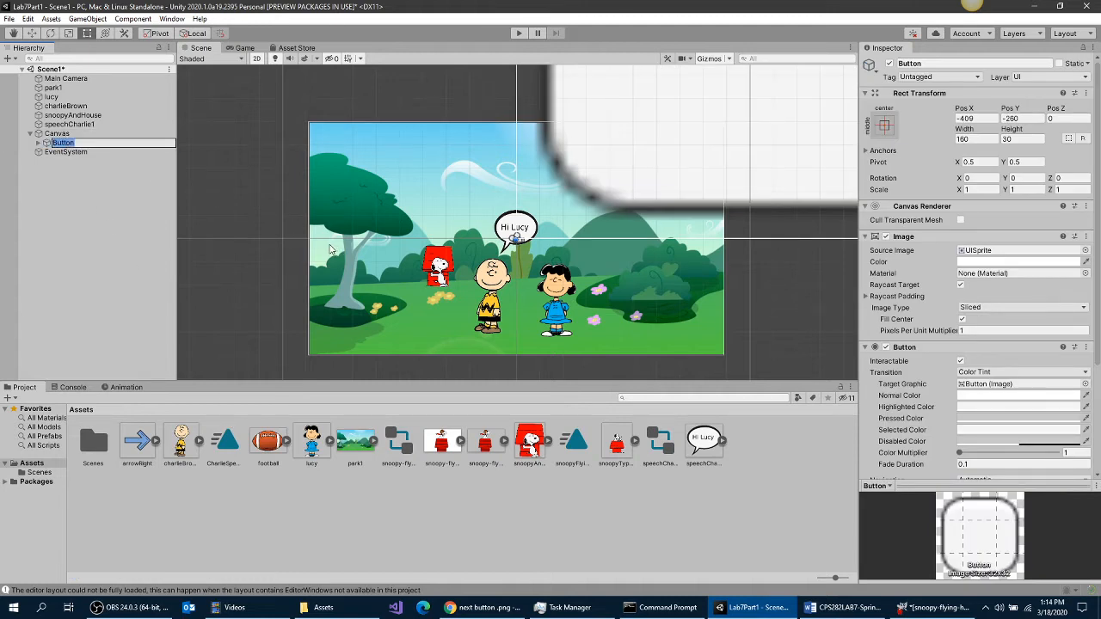
text(buttonNext)
key(Return)
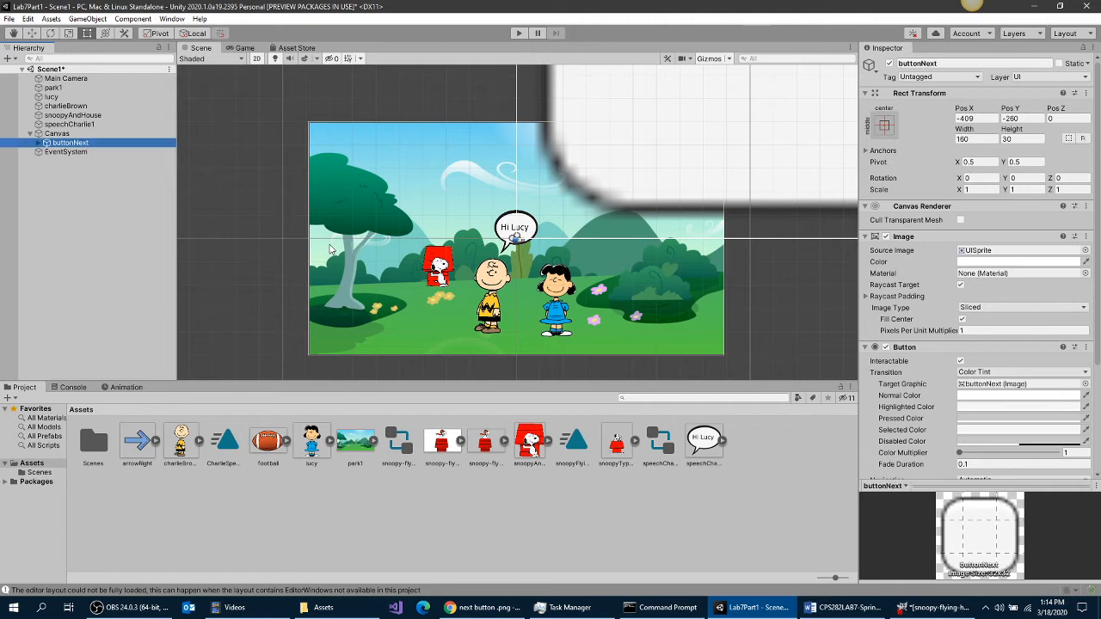
- Set the Canvas to Screen Space - Camera with Main Camera as render camera, and its UI scale mode to Scale With Screen Size
click(62, 134)
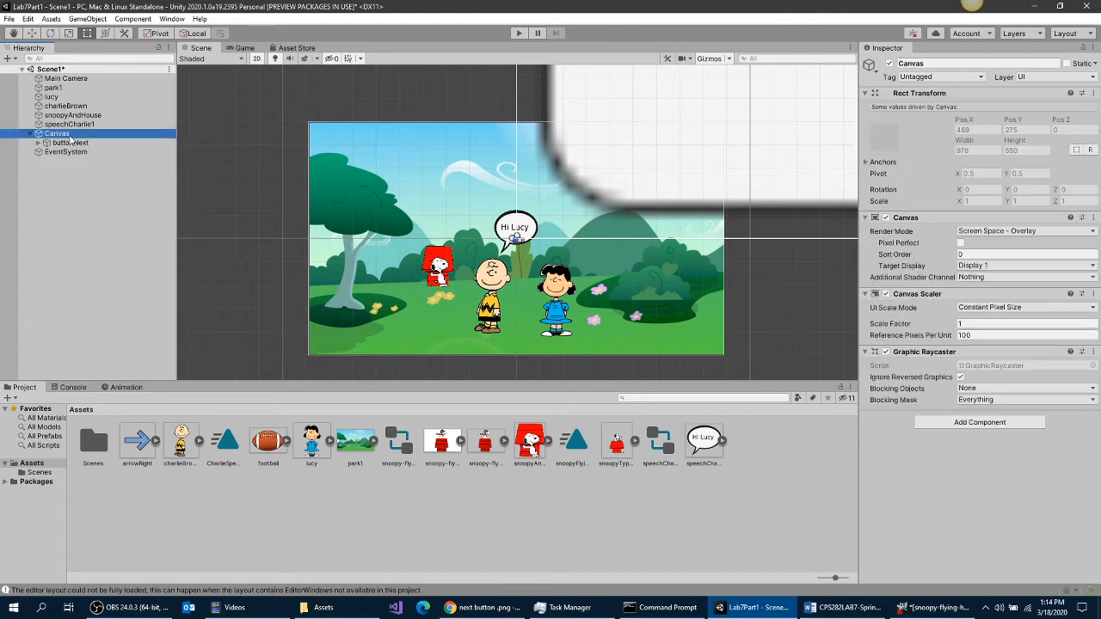
click(1001, 232)
click(1012, 256)
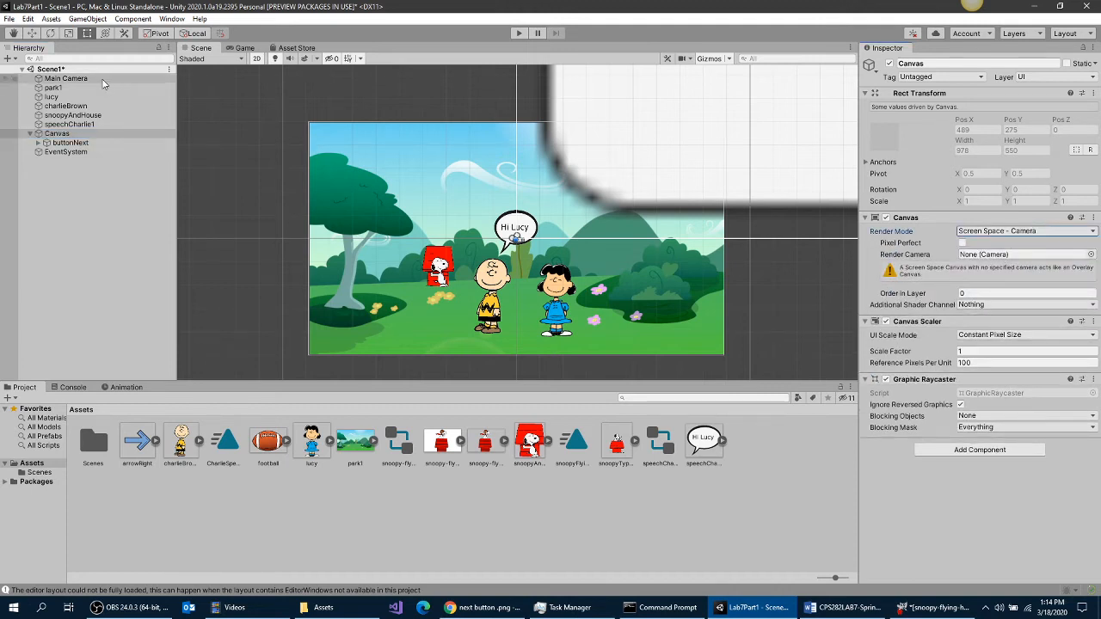
drag(64, 78, 1002, 256)
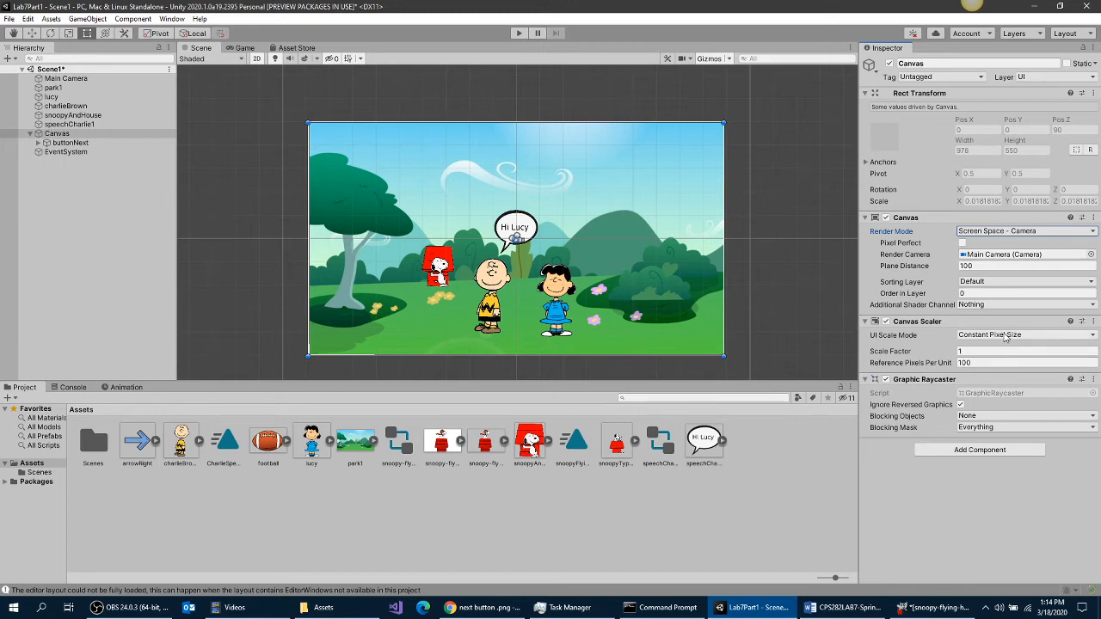
click(1004, 336)
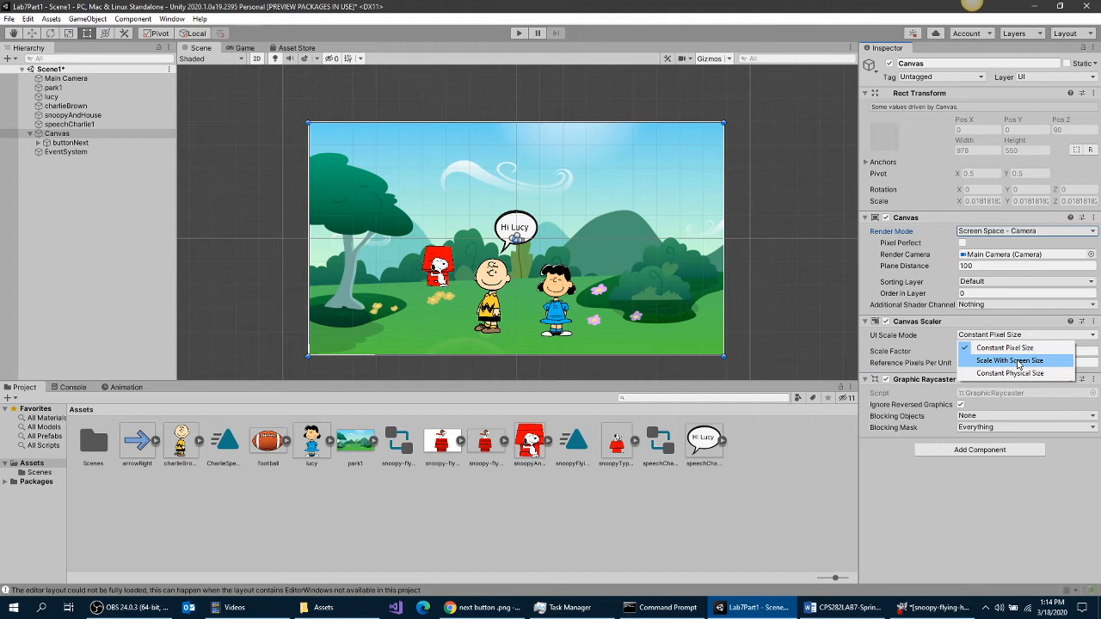
click(1023, 361)
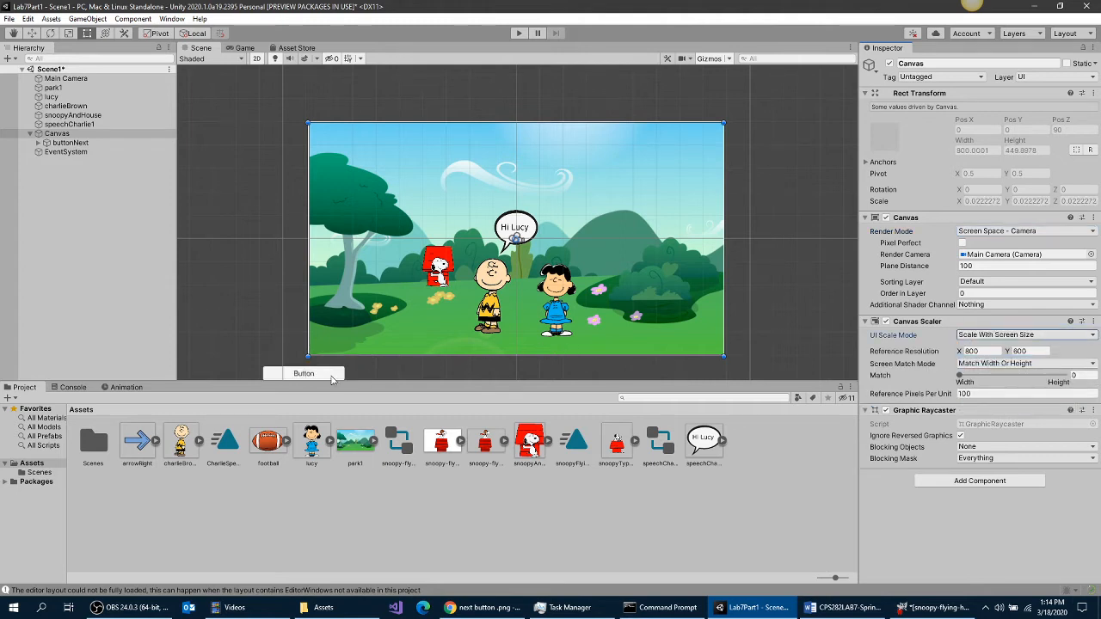
- Move buttonNext into the park's lower-right corner at about X 309, Y -189, and set the Canvas's Order in Layer to 10
drag(332, 379, 439, 310)
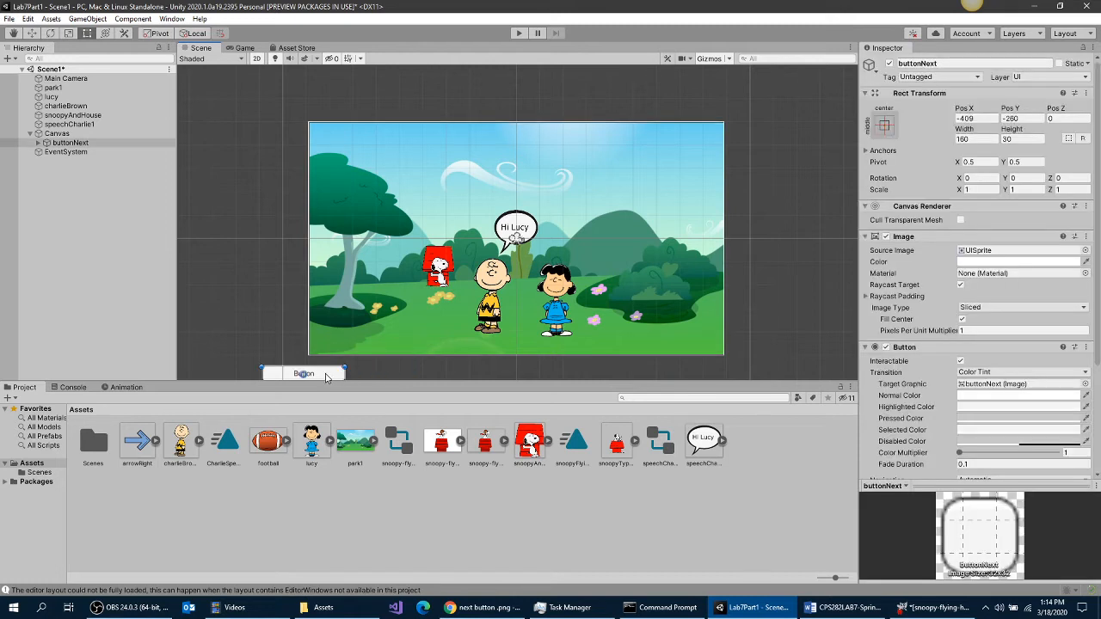
drag(326, 377, 700, 342)
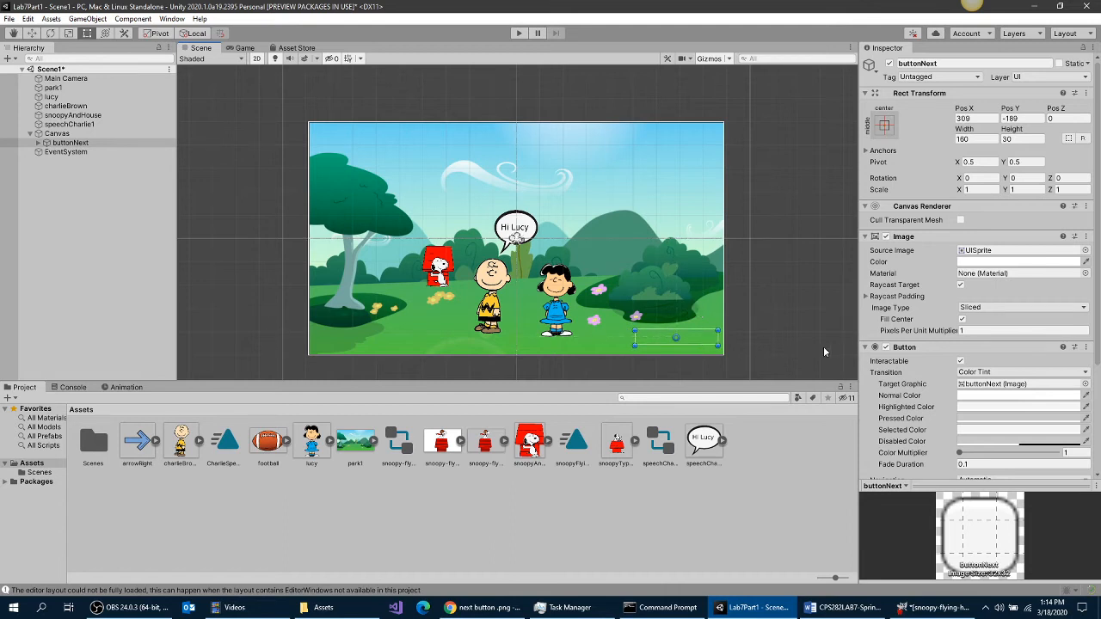
click(80, 135)
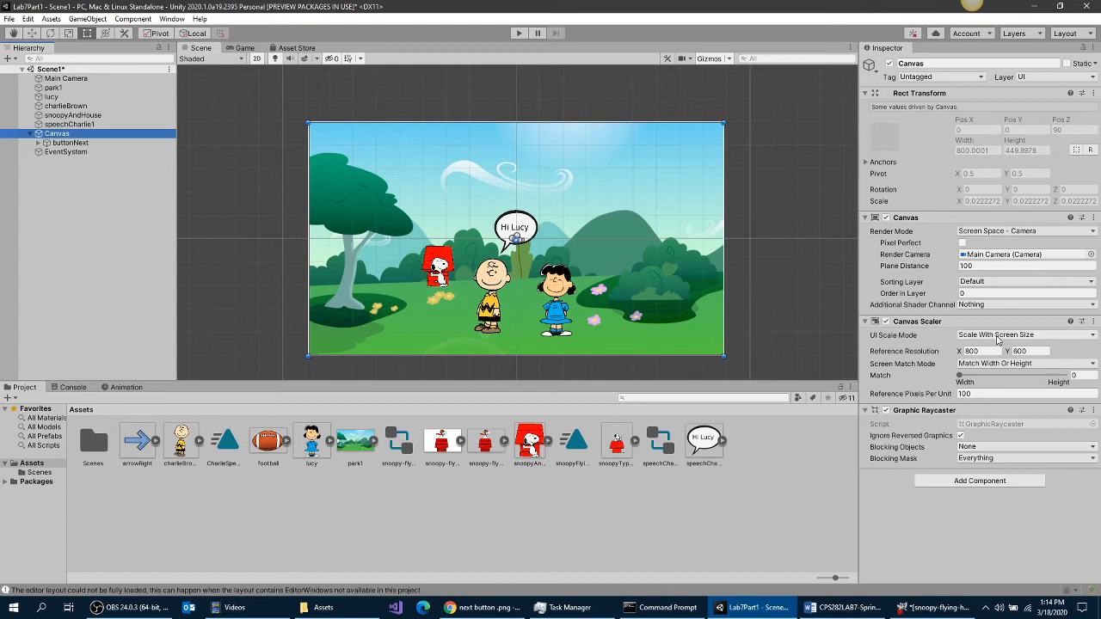
click(988, 293)
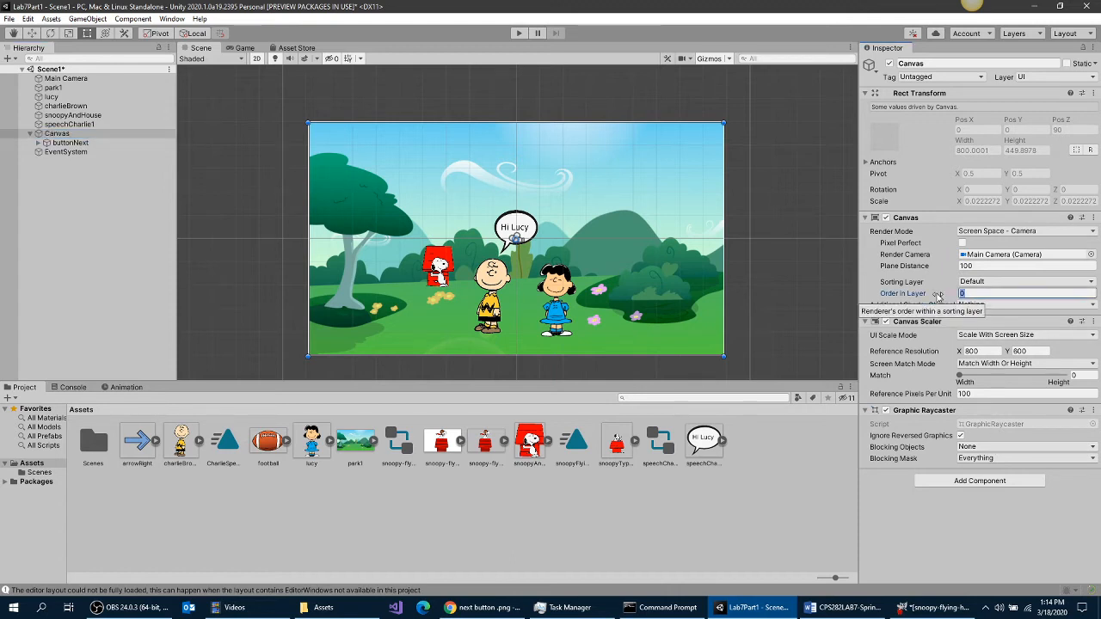
text(10)
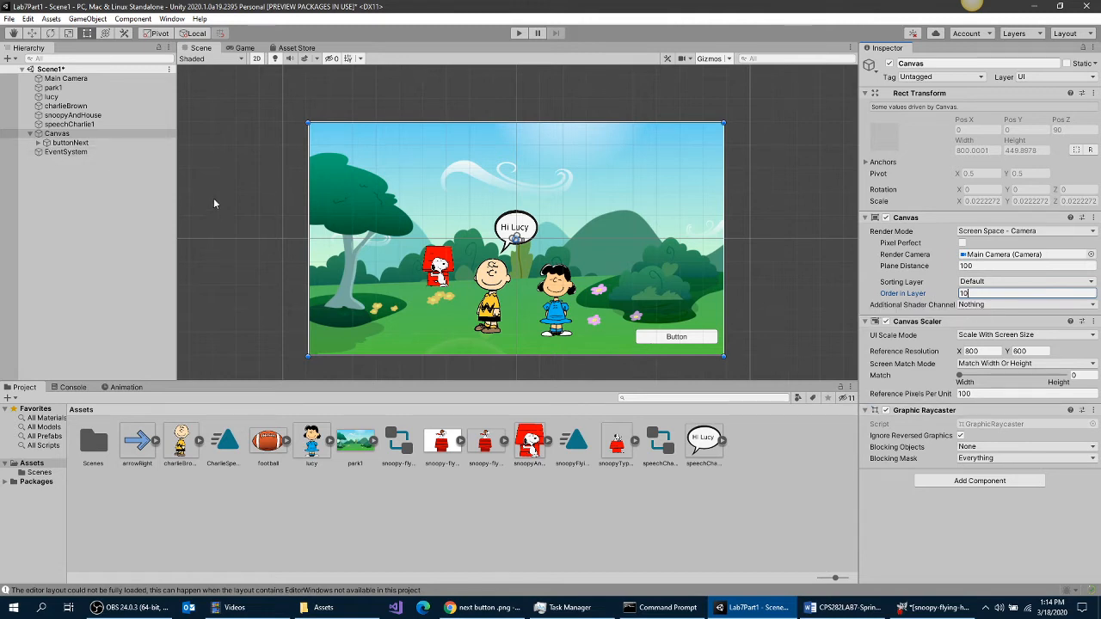
- Delete the Text object nested under buttonNext
click(41, 144)
click(40, 143)
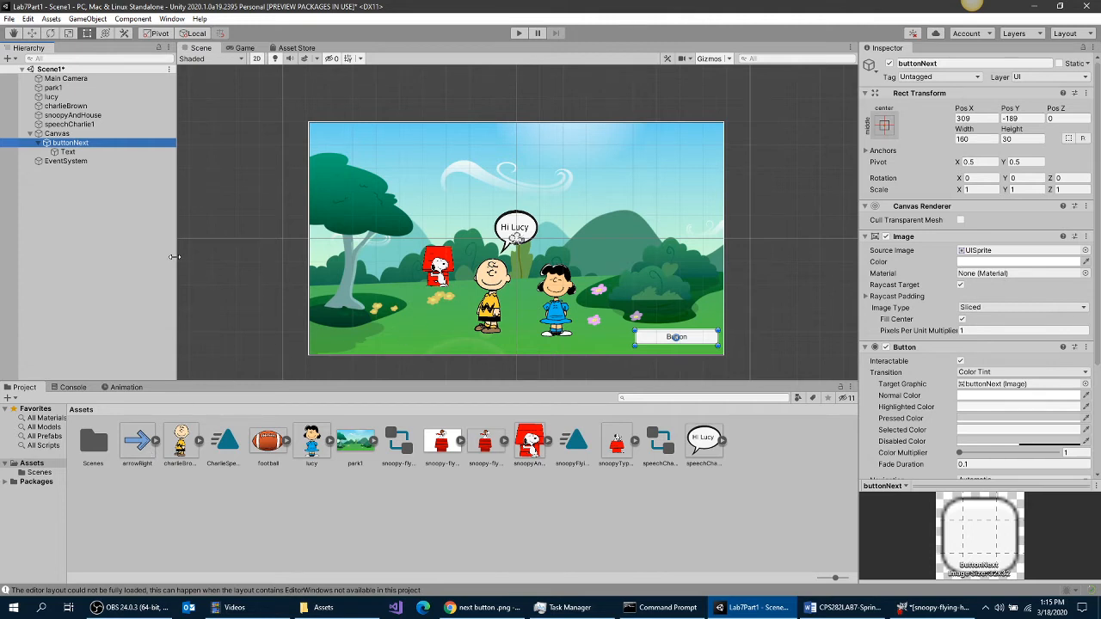
click(76, 153)
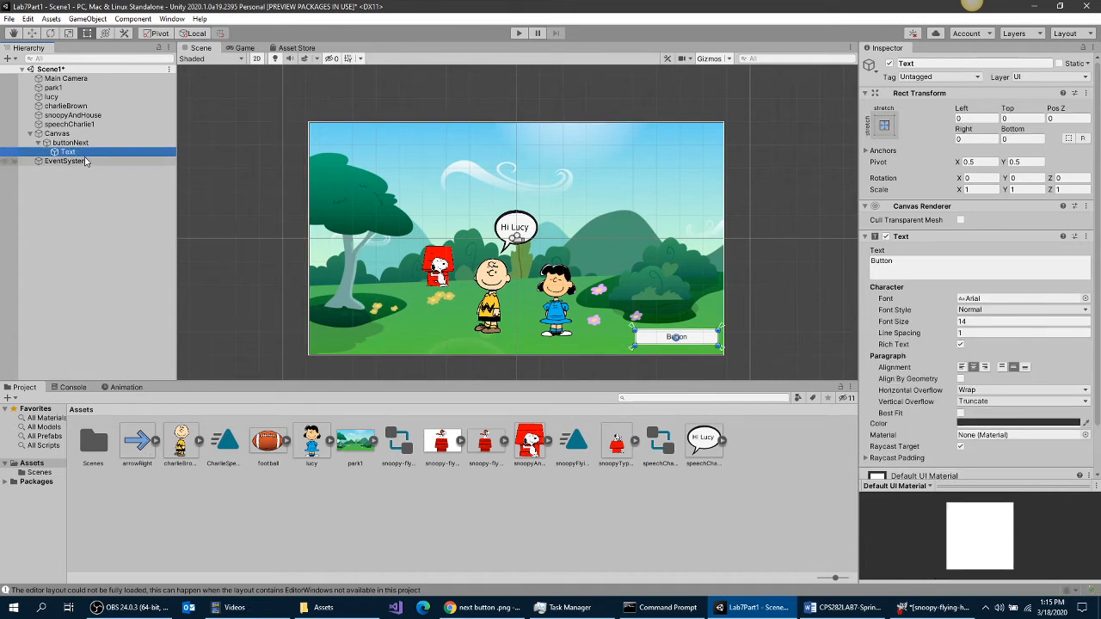
key(Delete)
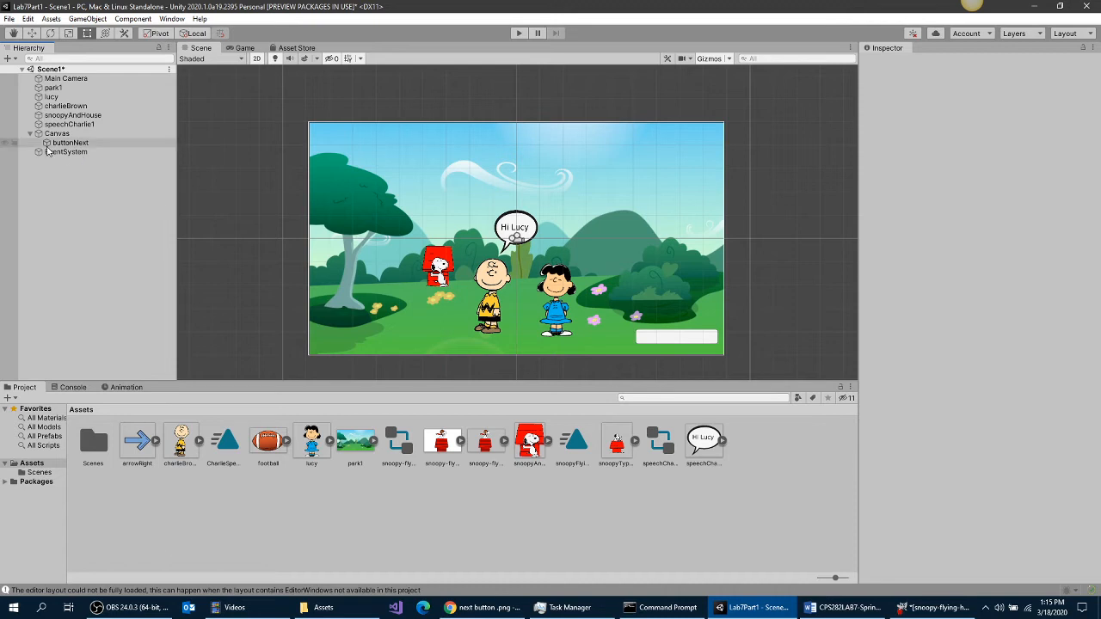
- Assign the arrowRight sprite as the source image of buttonNext
click(57, 134)
click(60, 145)
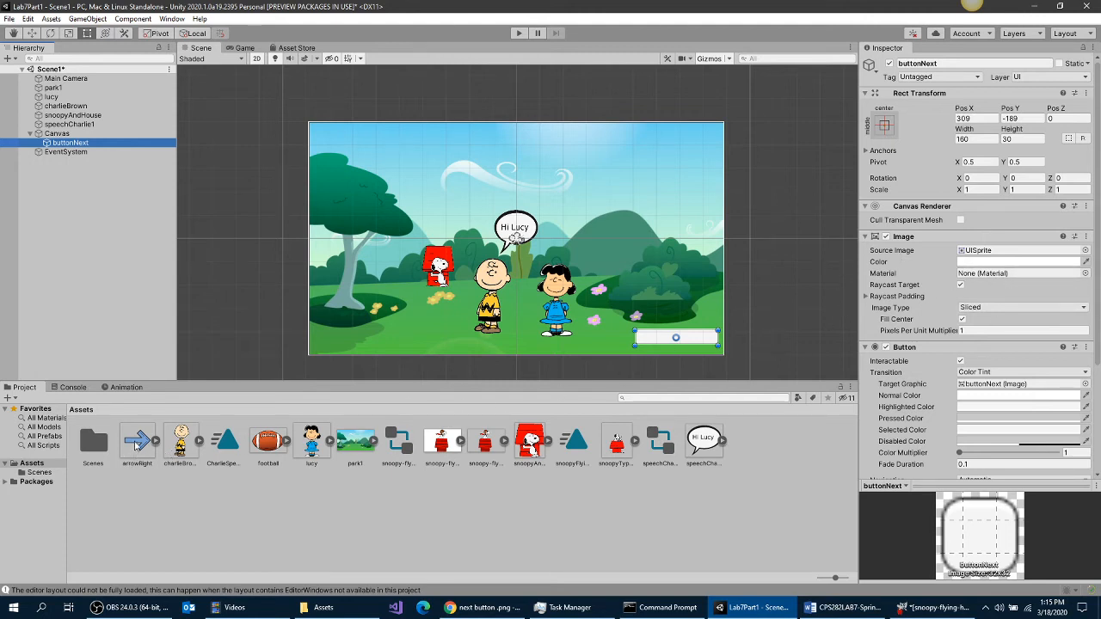
drag(135, 443, 998, 254)
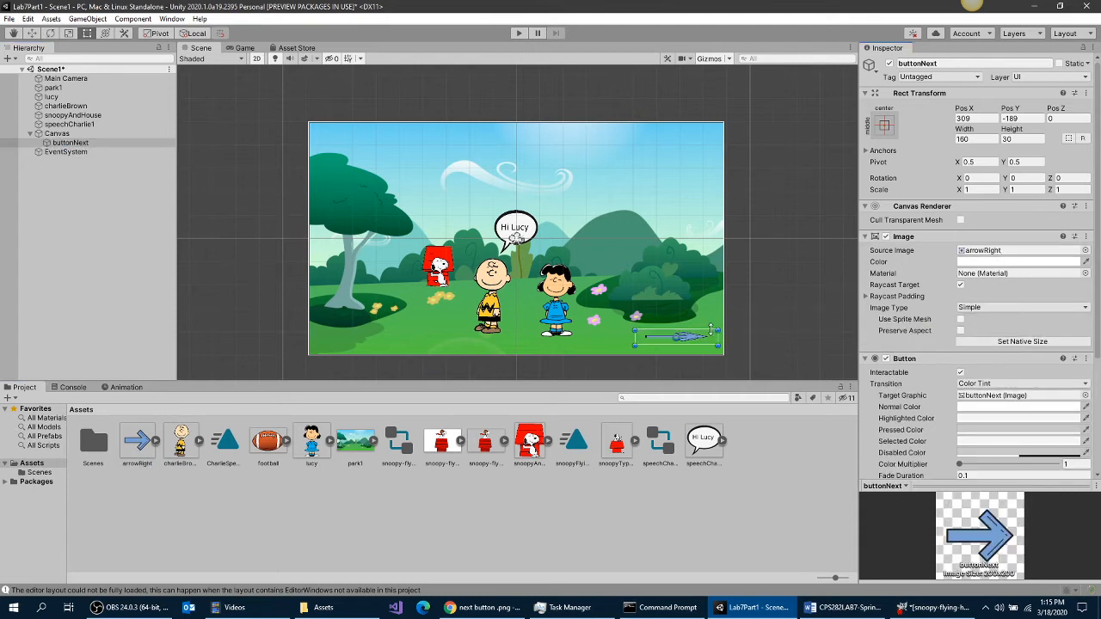
- Resize buttonNext to about 102 wide by 64 high, keeping it in the park's lower-right corner
drag(695, 331, 695, 311)
drag(634, 332, 706, 343)
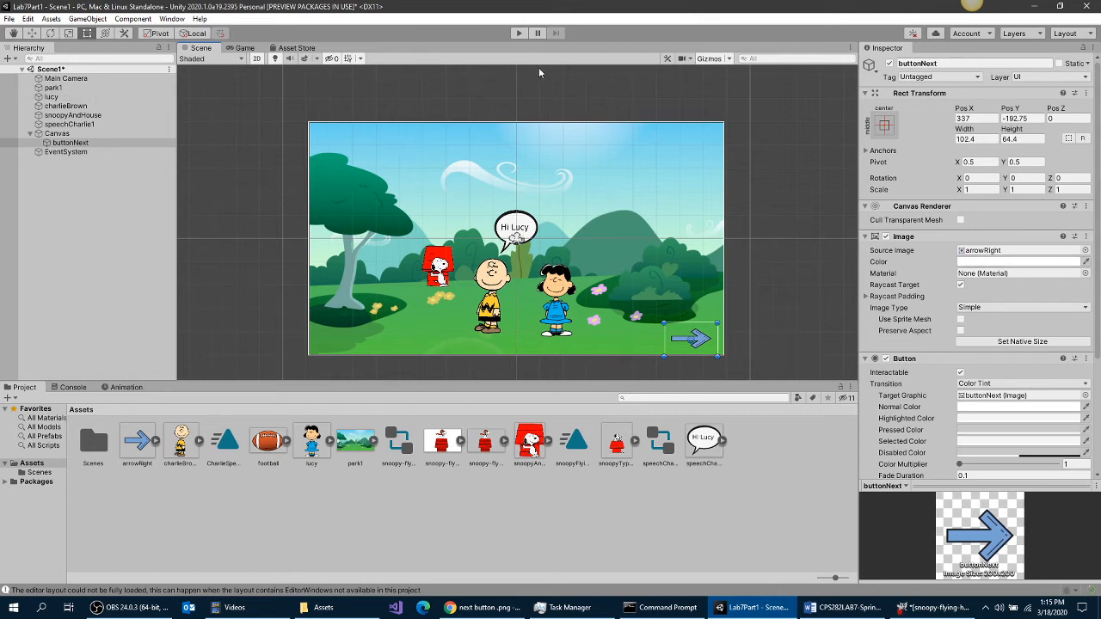
- Play Scene1 to test the arrow button, and stop playback
click(520, 34)
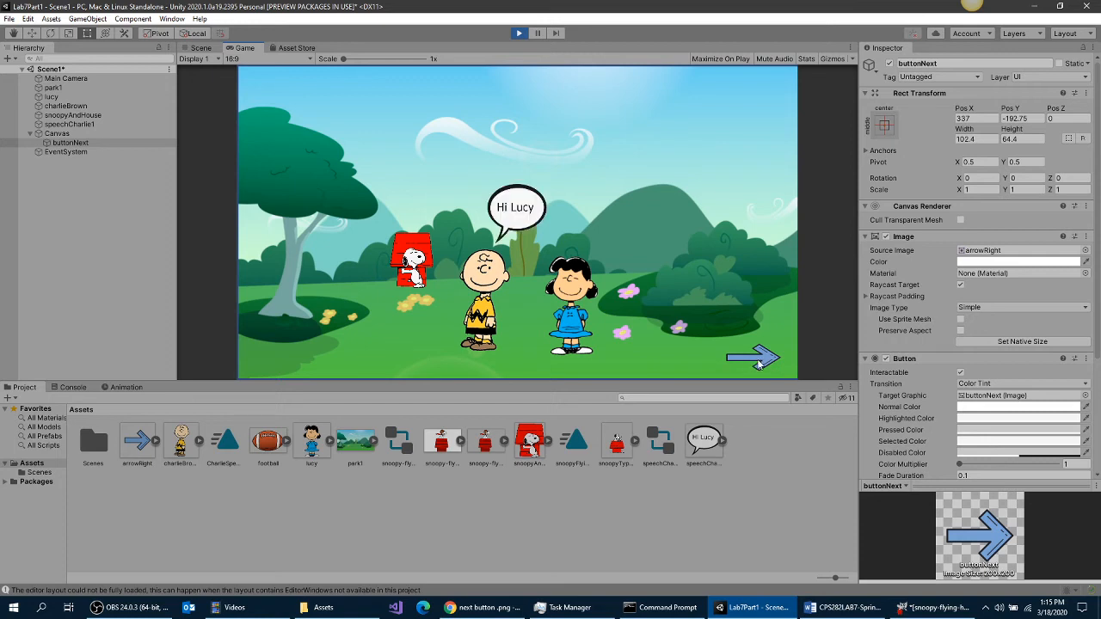
click(758, 363)
click(759, 363)
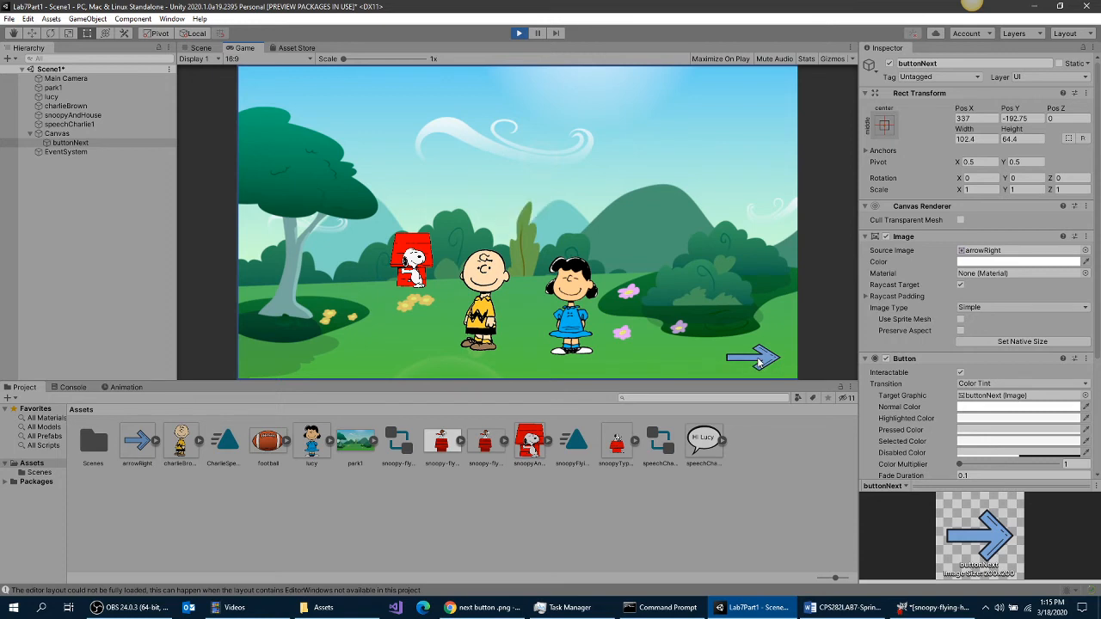
click(758, 363)
click(517, 33)
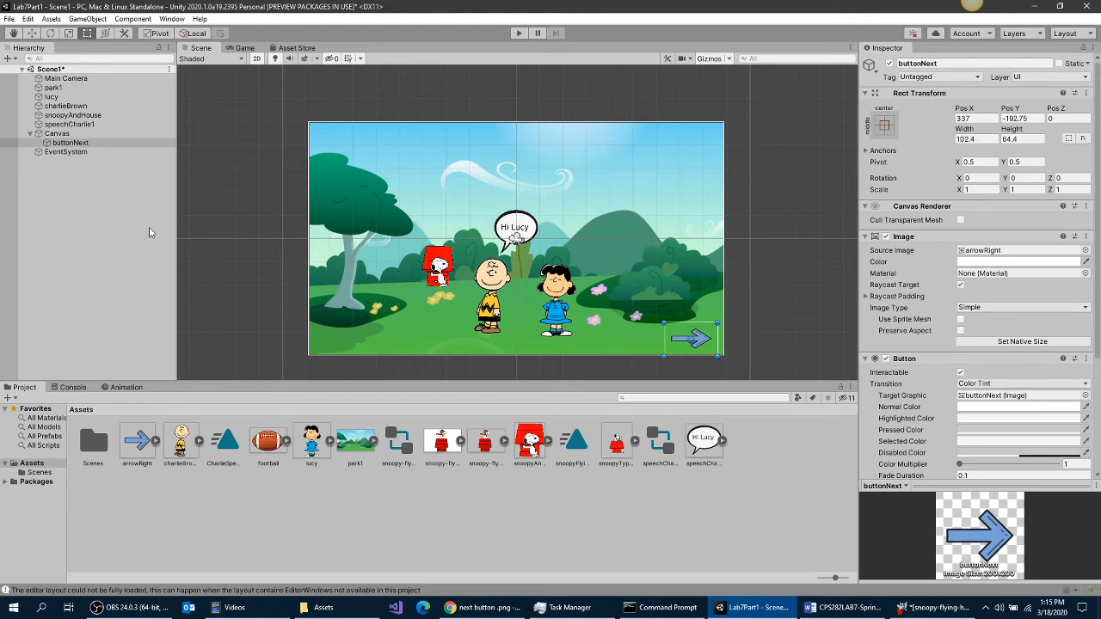
- Create an empty game object at the root of Scene1 and name it SceneController
right_click(55, 200)
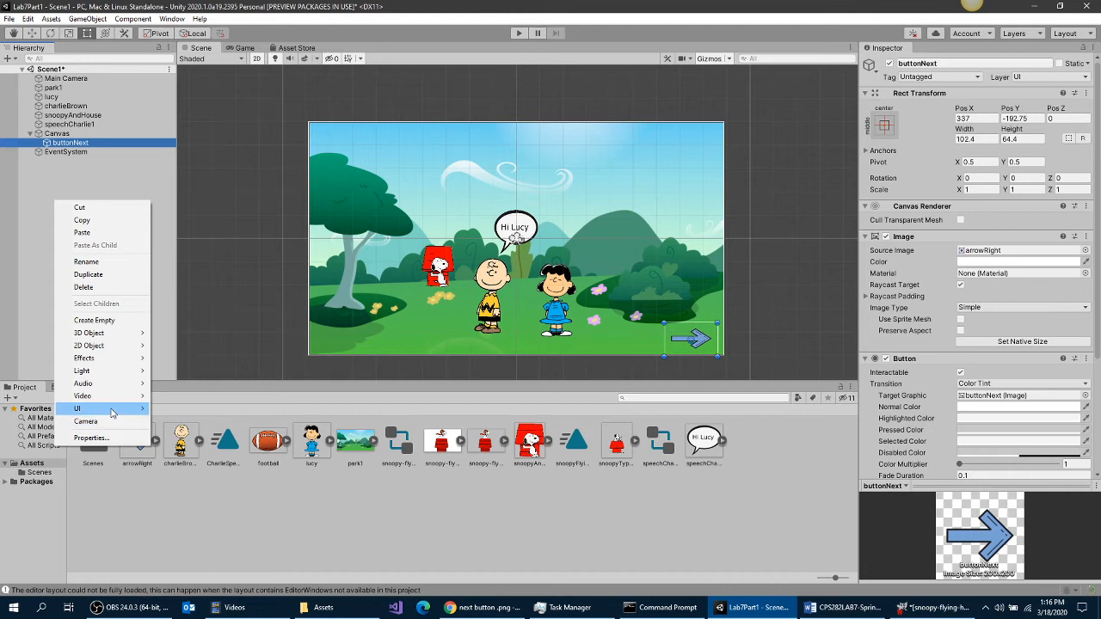
click(106, 321)
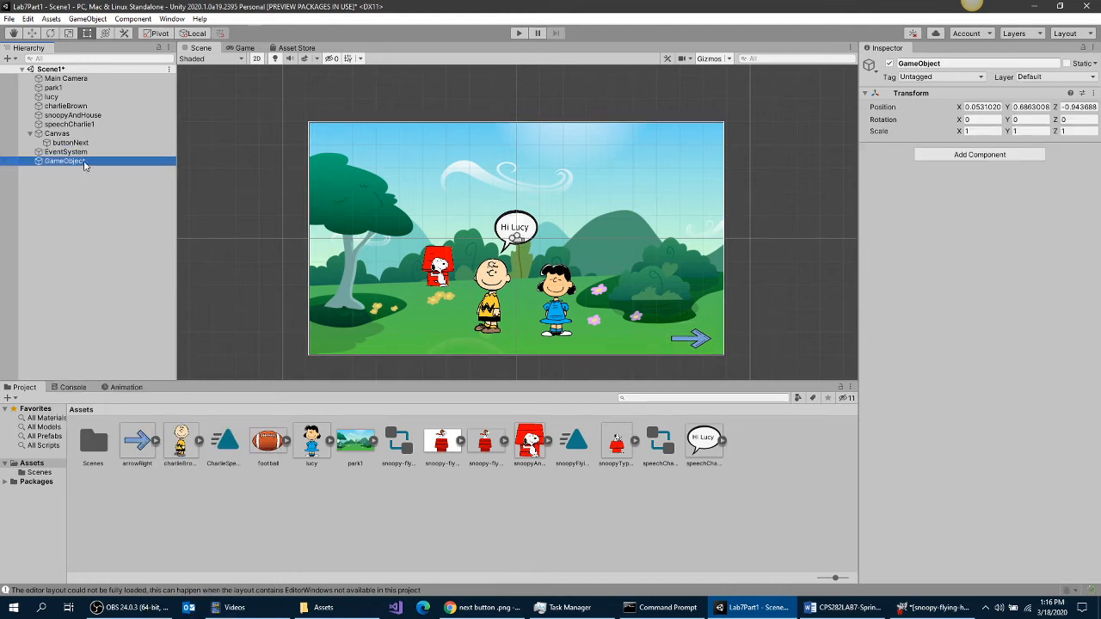
text(Sc)
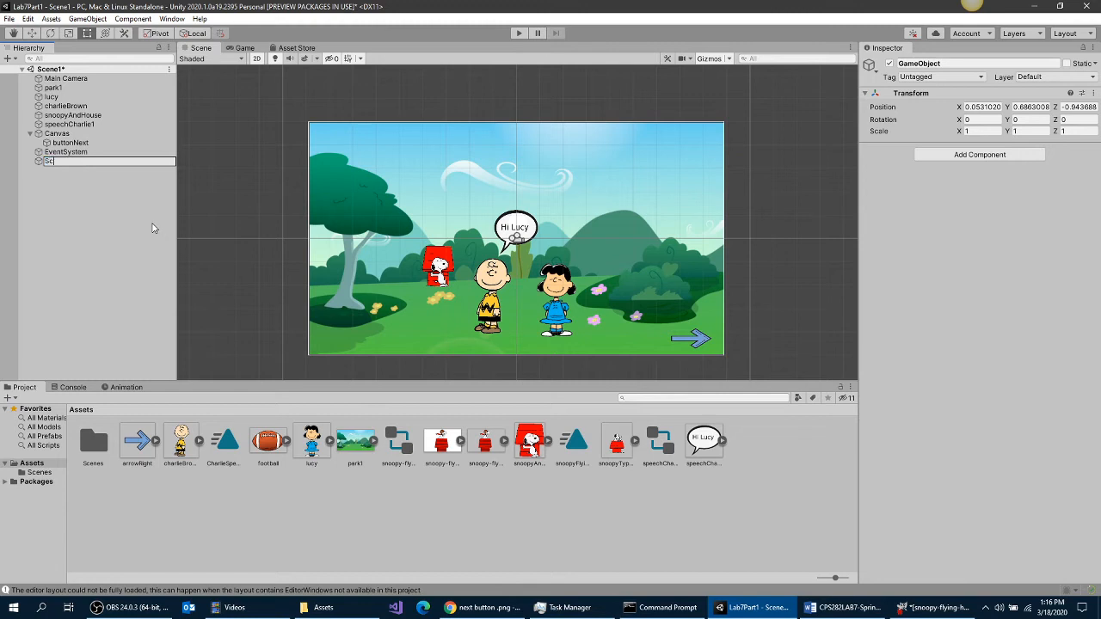
text(eneController)
key(Return)
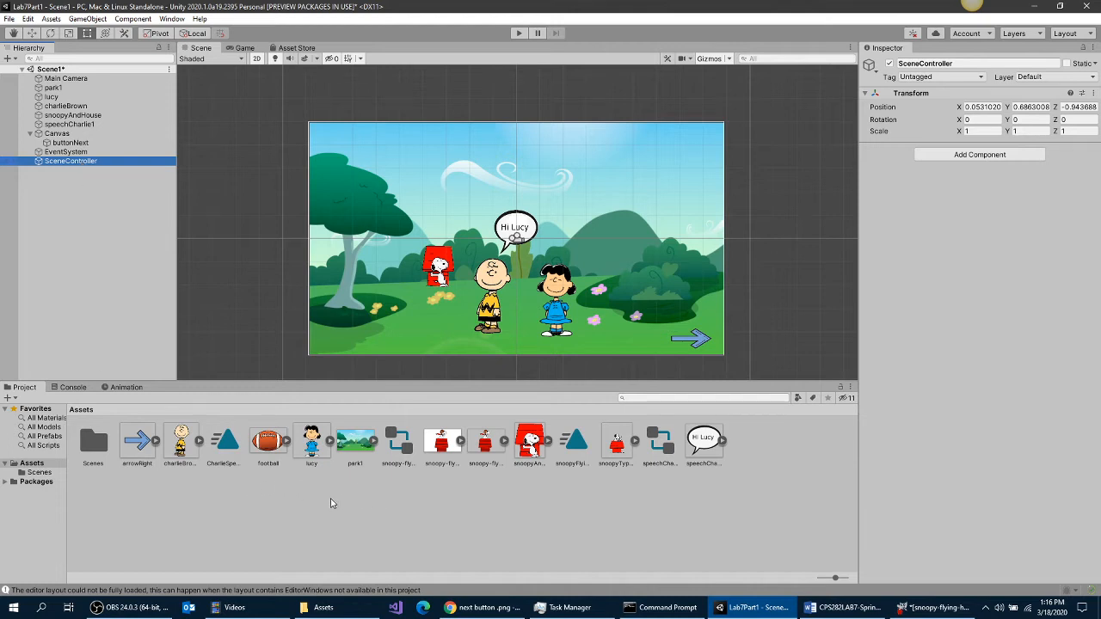
right_click(381, 504)
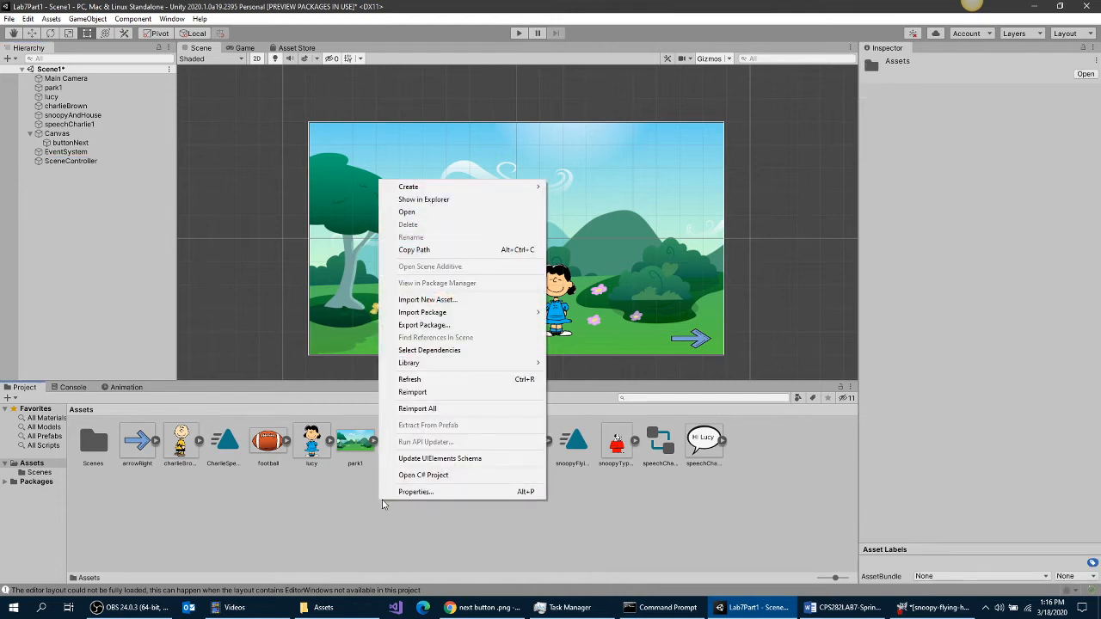
click(453, 299)
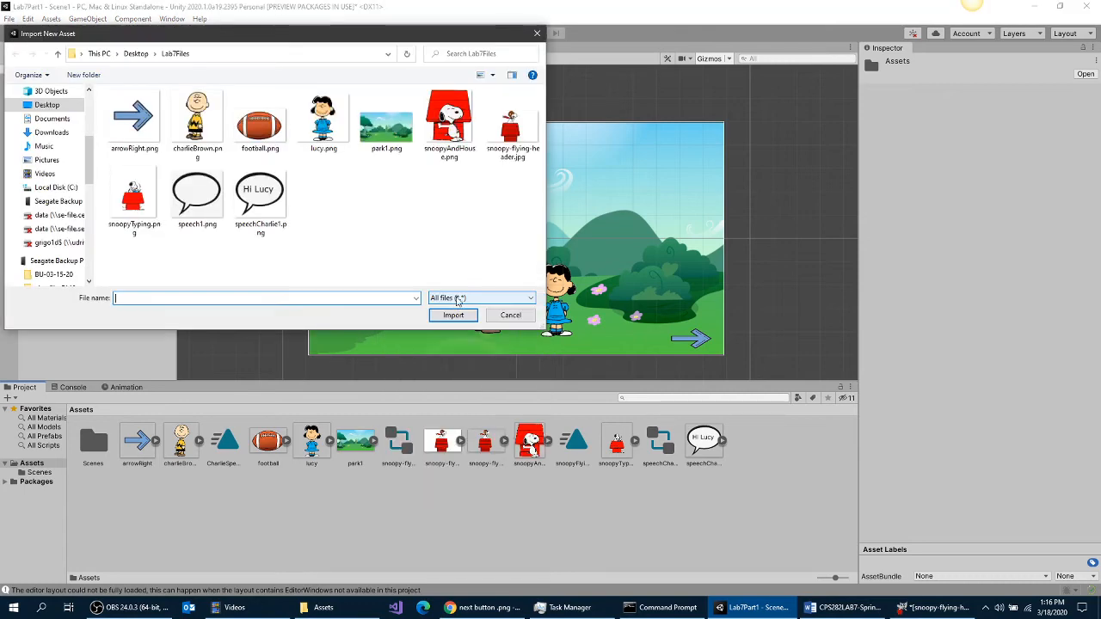
key(Escape)
- Create a C# script named SceneControllerScript in the Assets folder and open it in Visual Studio
right_click(366, 539)
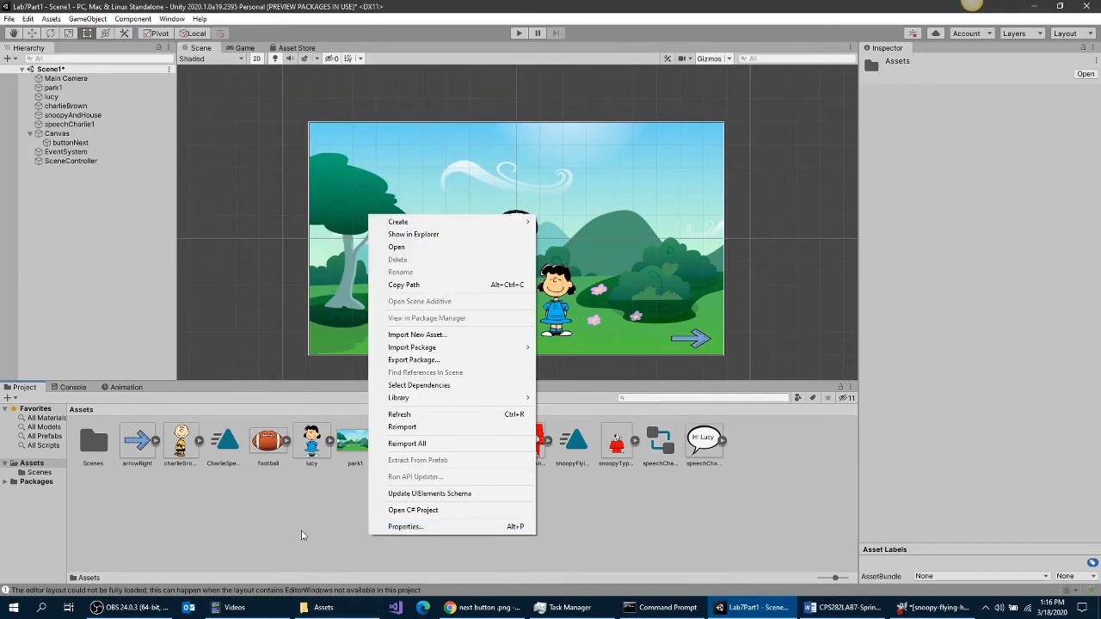
mouse_move(422, 224)
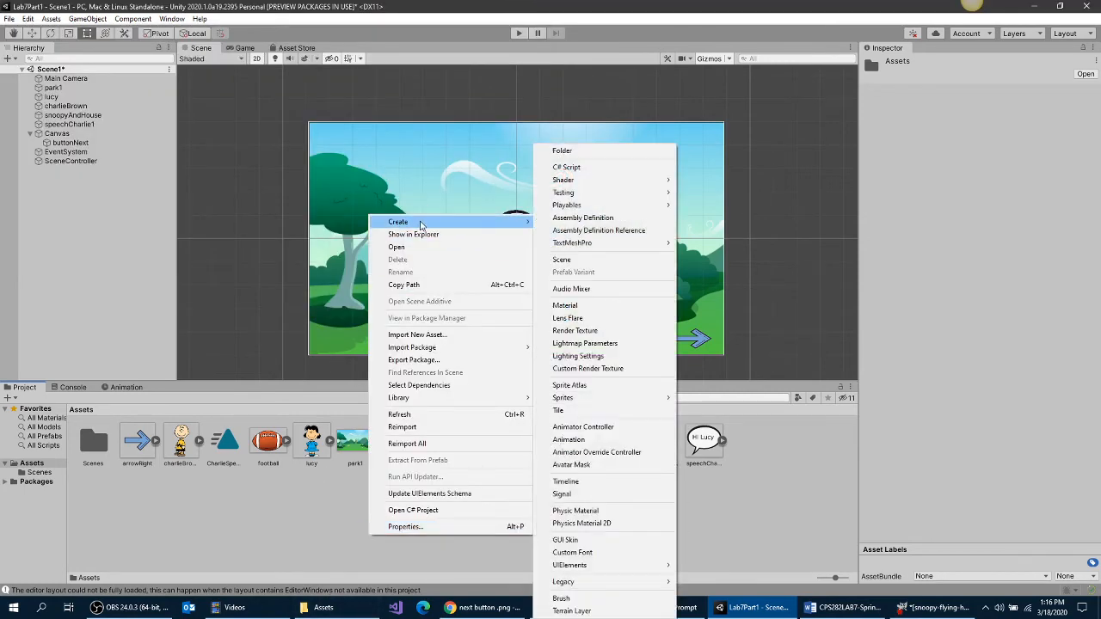
click(602, 167)
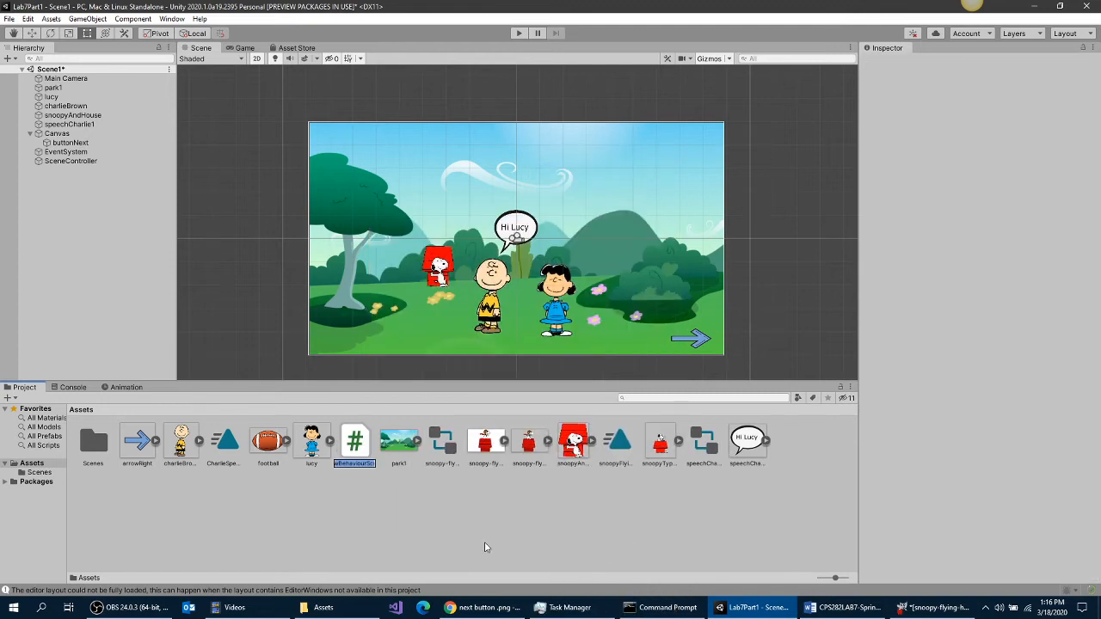
text(S)
text(ceneControl)
text(lerSc)
text(ript)
key(Return)
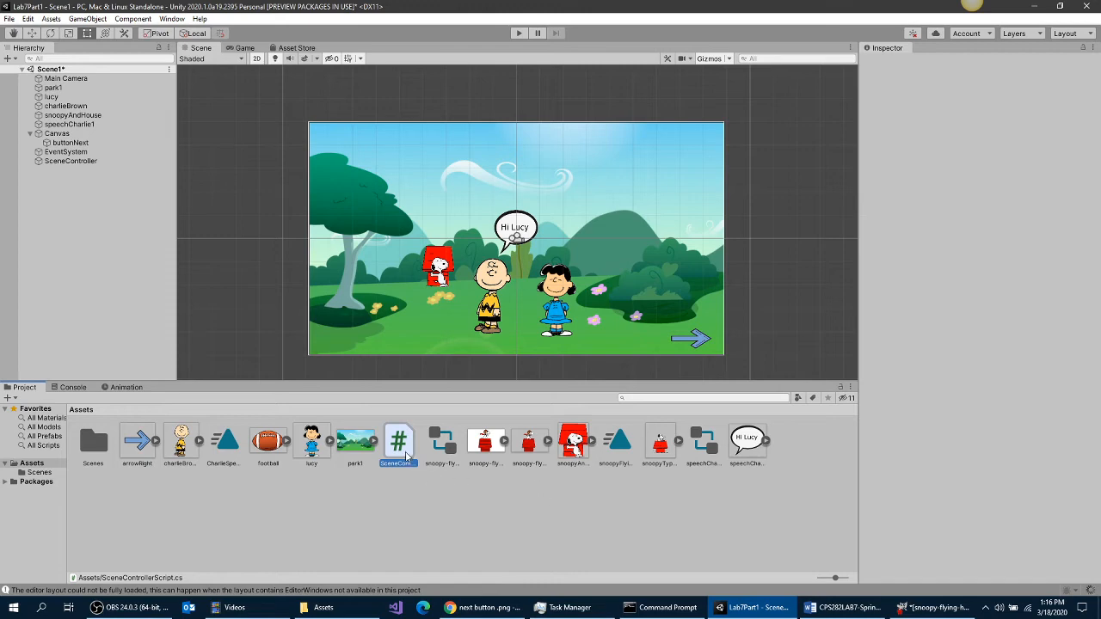
double_click(407, 457)
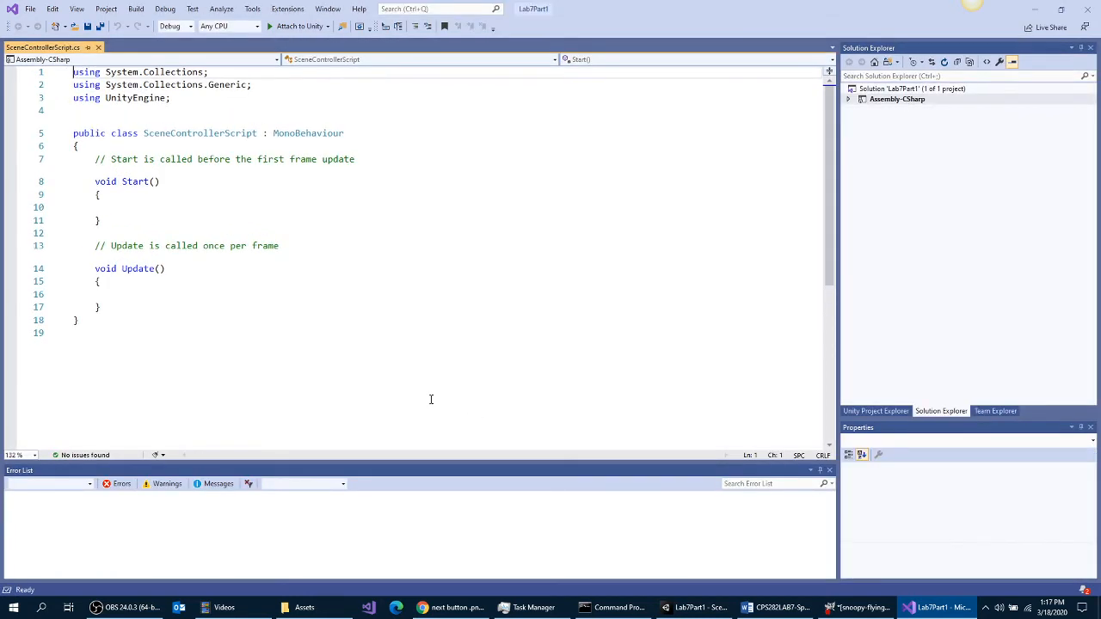
- Switch to Chrome and open the SceneControllerScript page from the Sample Scripts folder in the Blackboard course's assignments
key(alt+Tab)
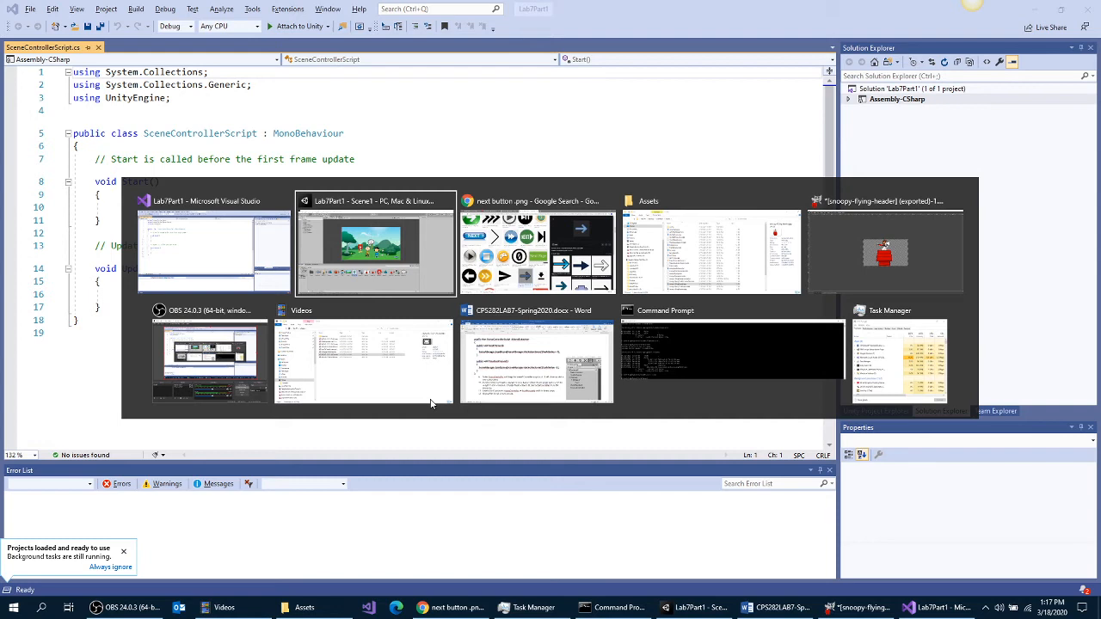
key(Tab)
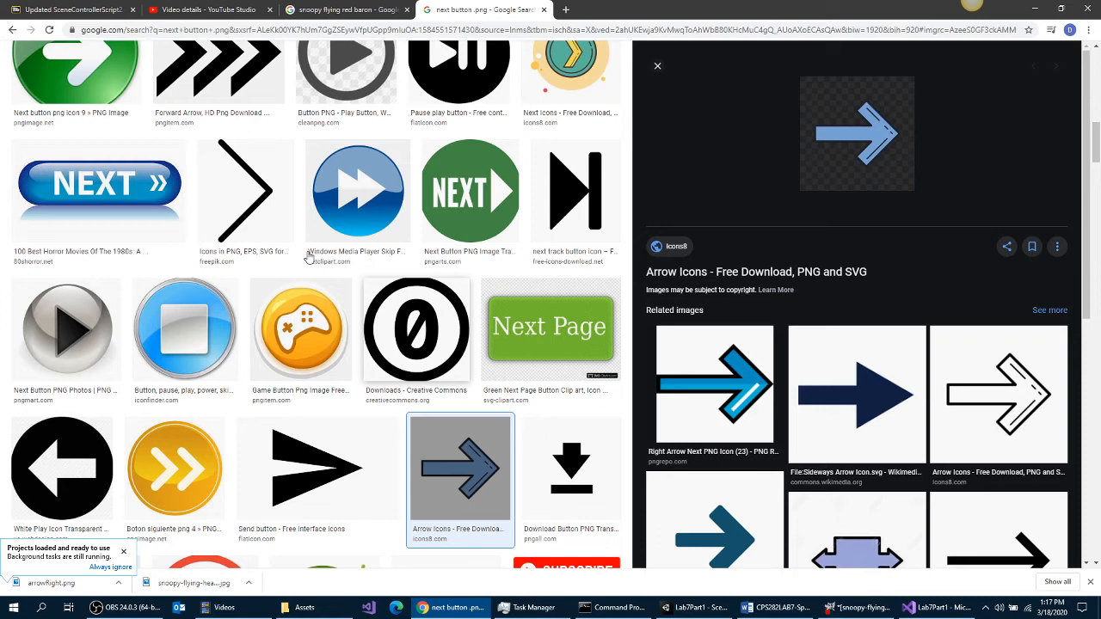
key(ctrl+1)
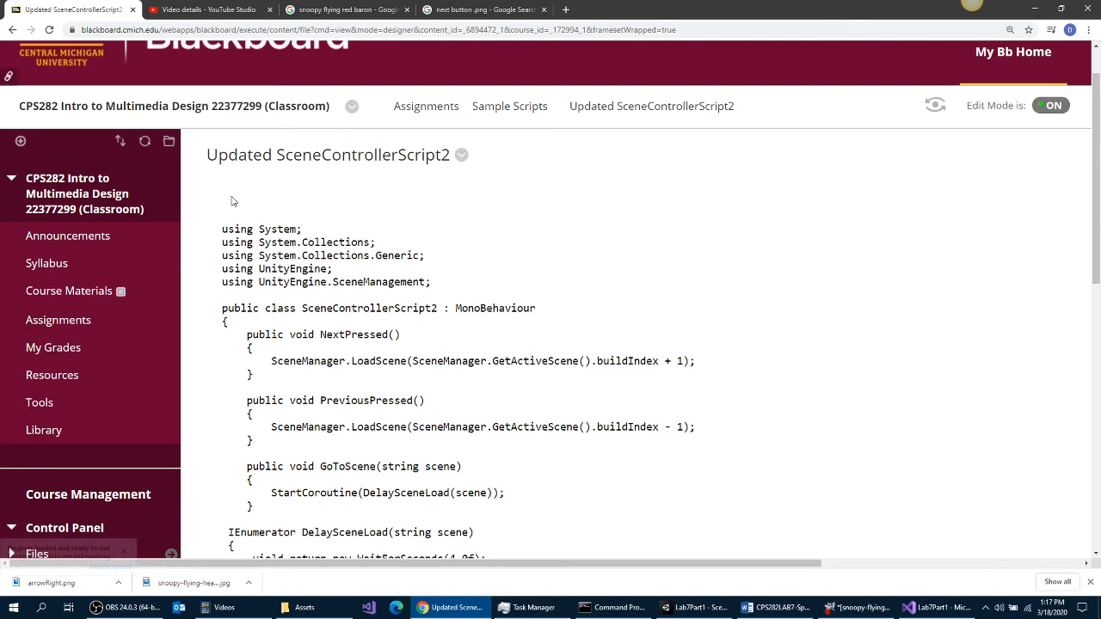
drag(224, 227, 231, 494)
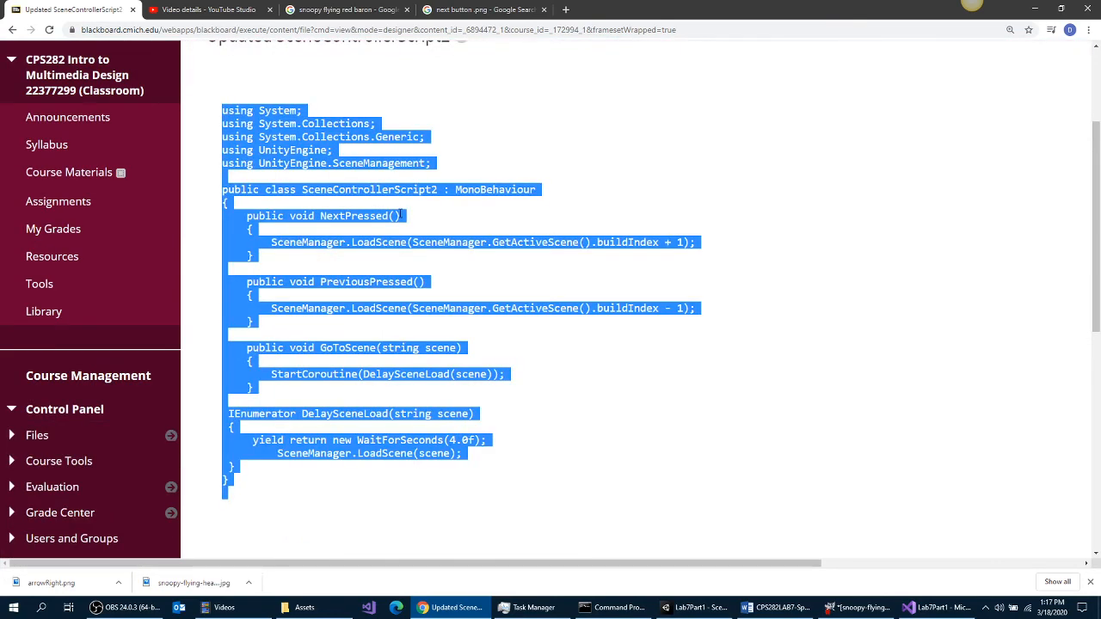
click(81, 204)
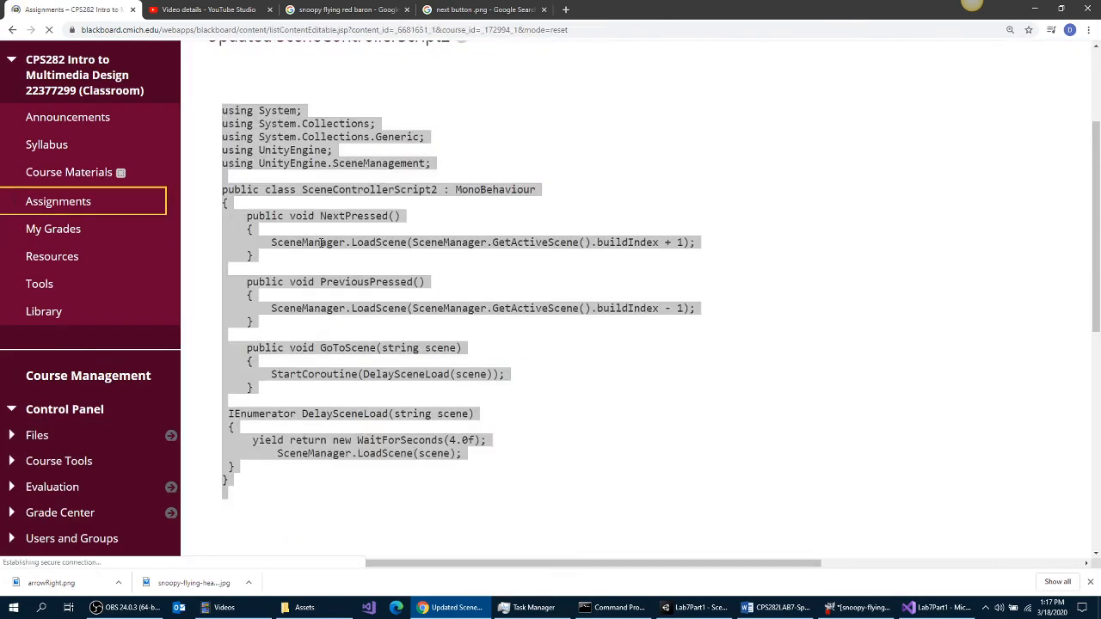
scroll(390, 307, down, 2)
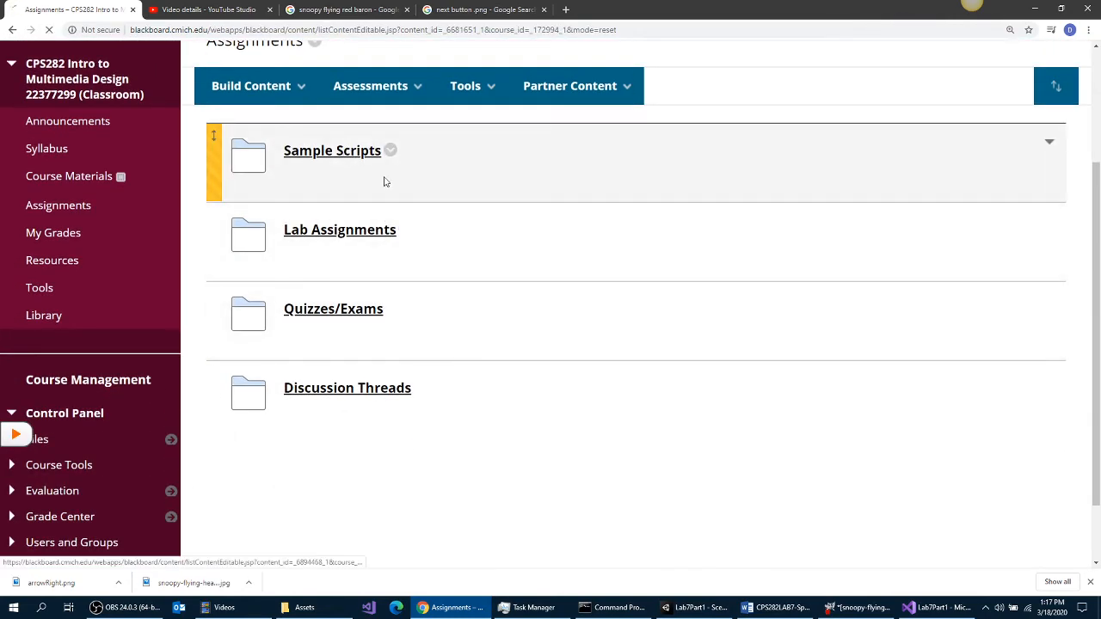
click(349, 152)
scroll(523, 301, down, 3)
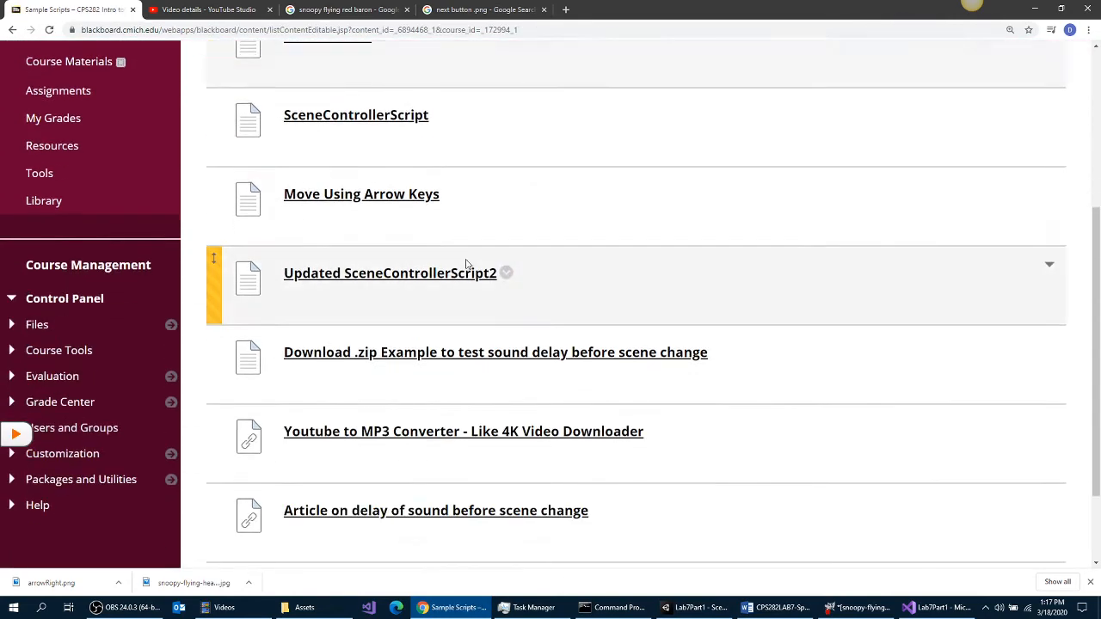
click(368, 118)
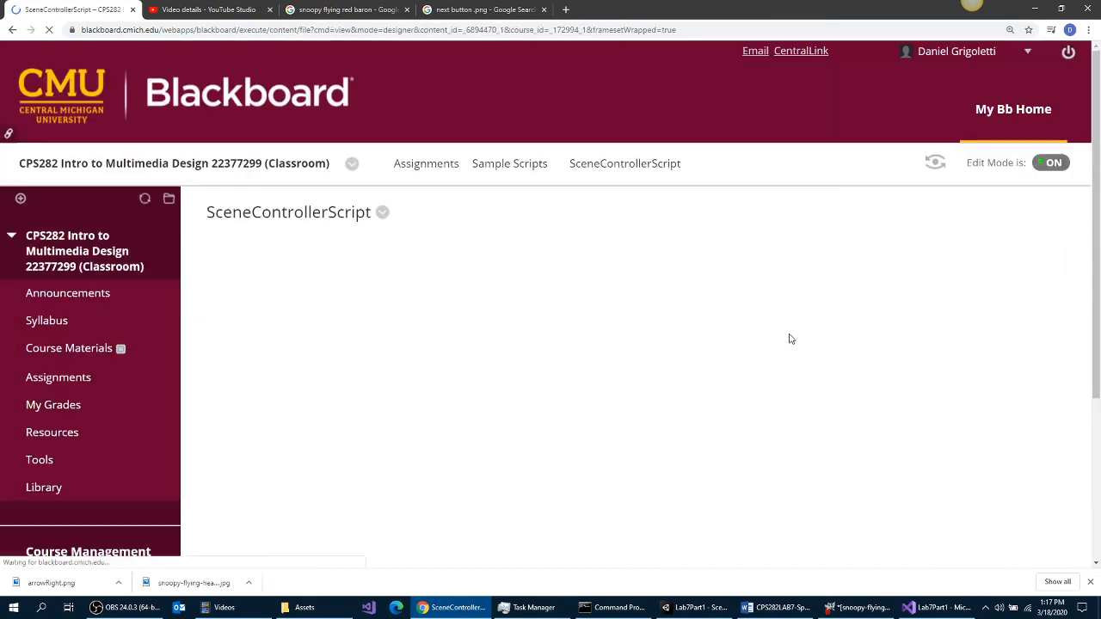
scroll(671, 348, down, 1)
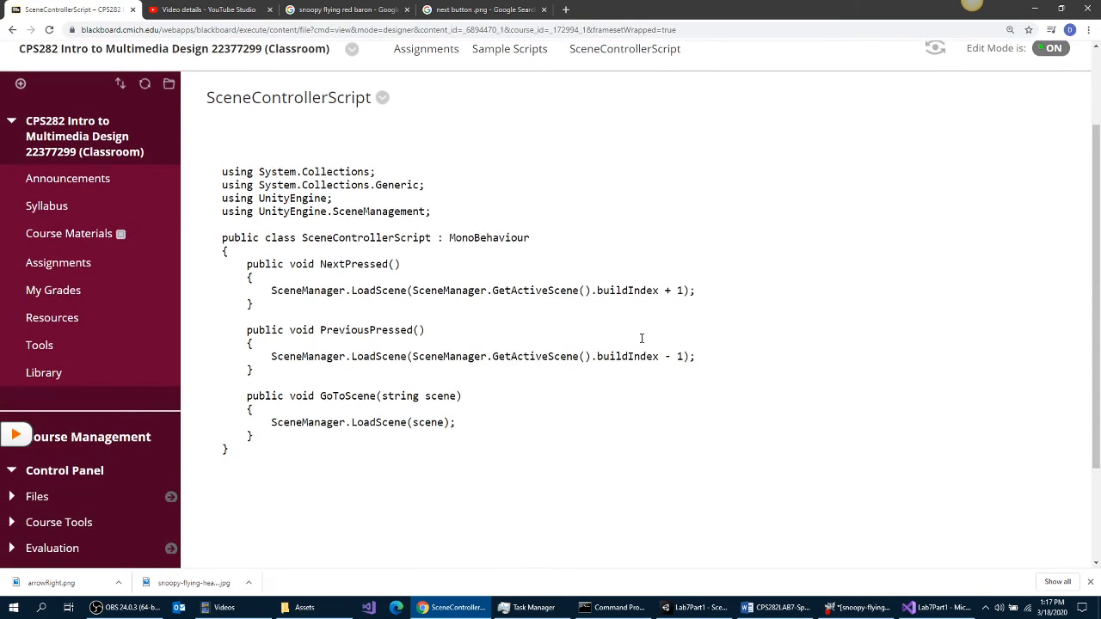
- Copy the complete SceneControllerScript sample code, from the first using line to the closing brace
drag(221, 172, 430, 469)
key(ctrl+c)
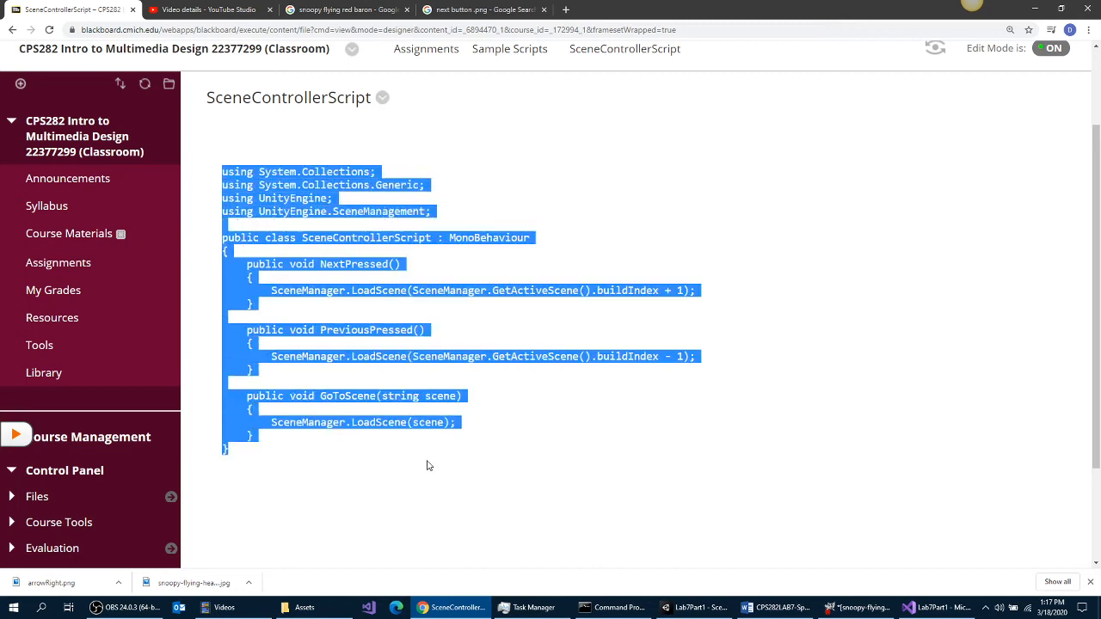
right_click(270, 189)
click(289, 198)
- Switch to Visual Studio and replace all default code in SceneControllerScript.cs with the copied sample code
key(alt+Tab)
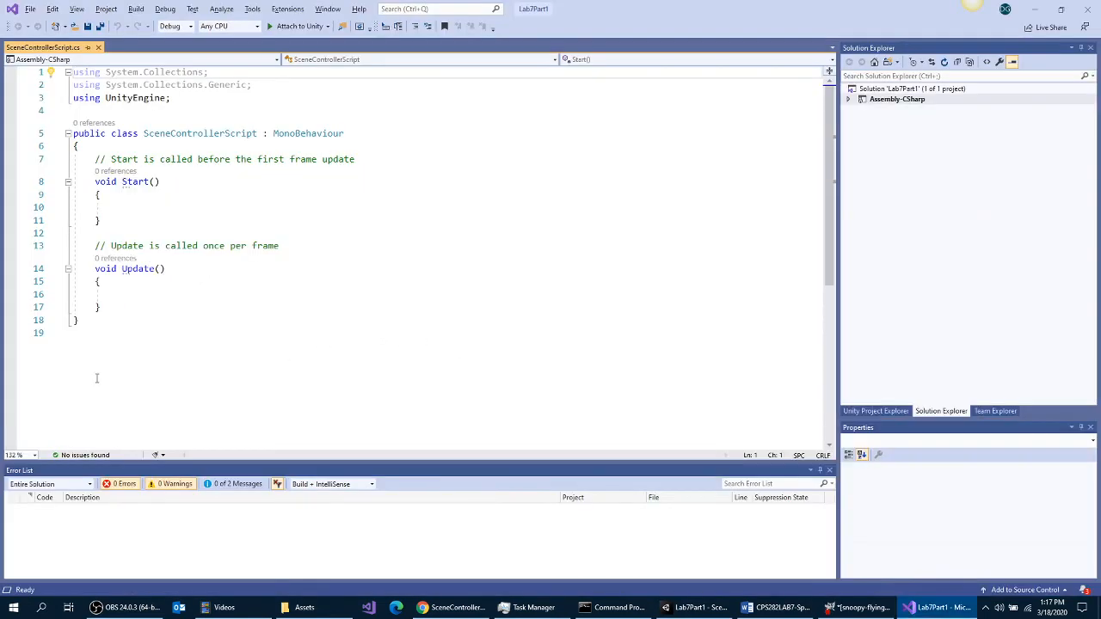
drag(96, 379, 34, 65)
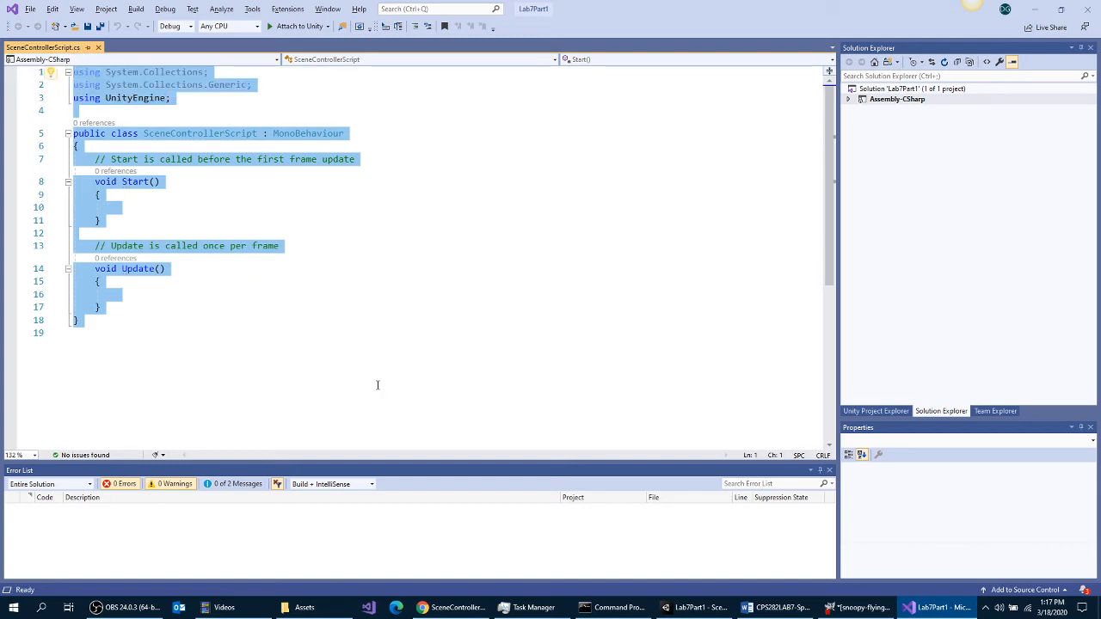
key(ctrl+v)
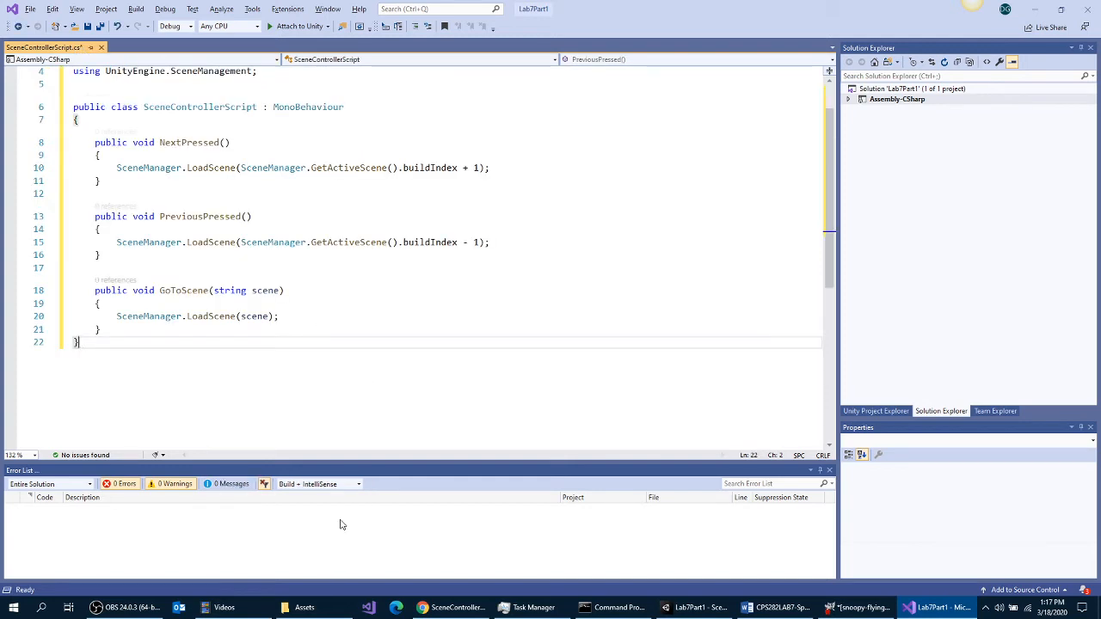
scroll(297, 411, up, 1)
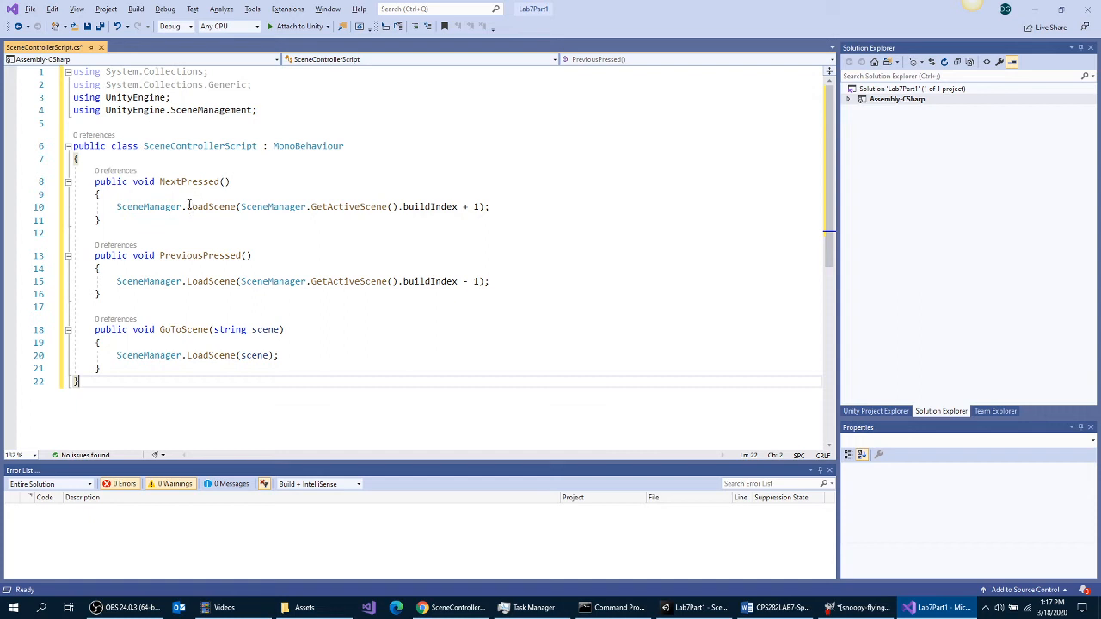
- Check the class name SceneControllerScript in the code and build the solution
drag(143, 145, 255, 146)
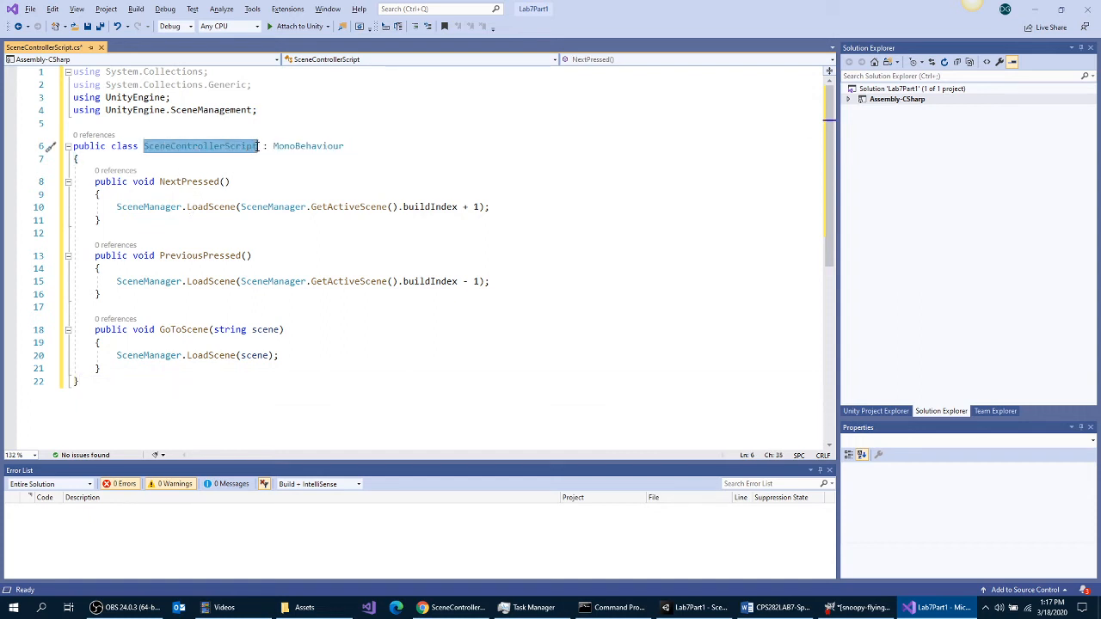
click(155, 194)
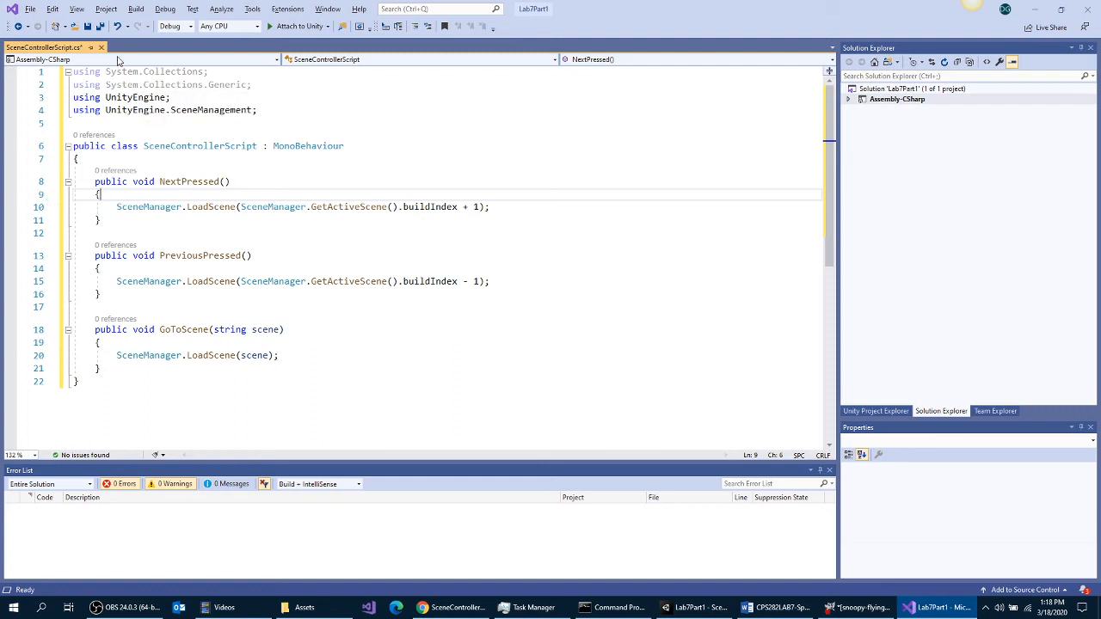
click(136, 9)
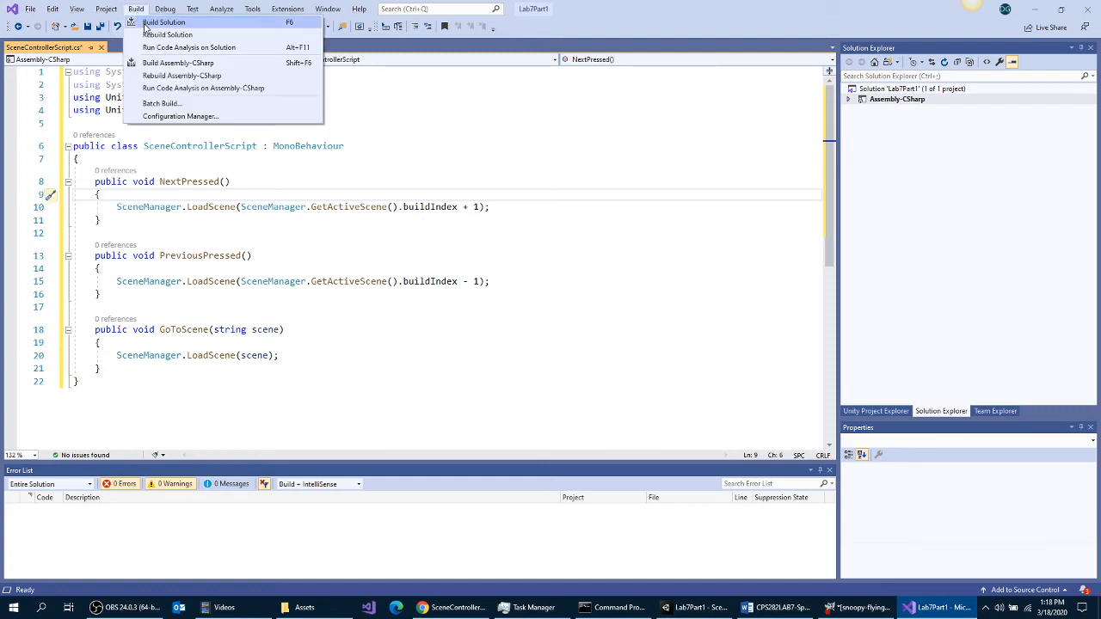
click(146, 23)
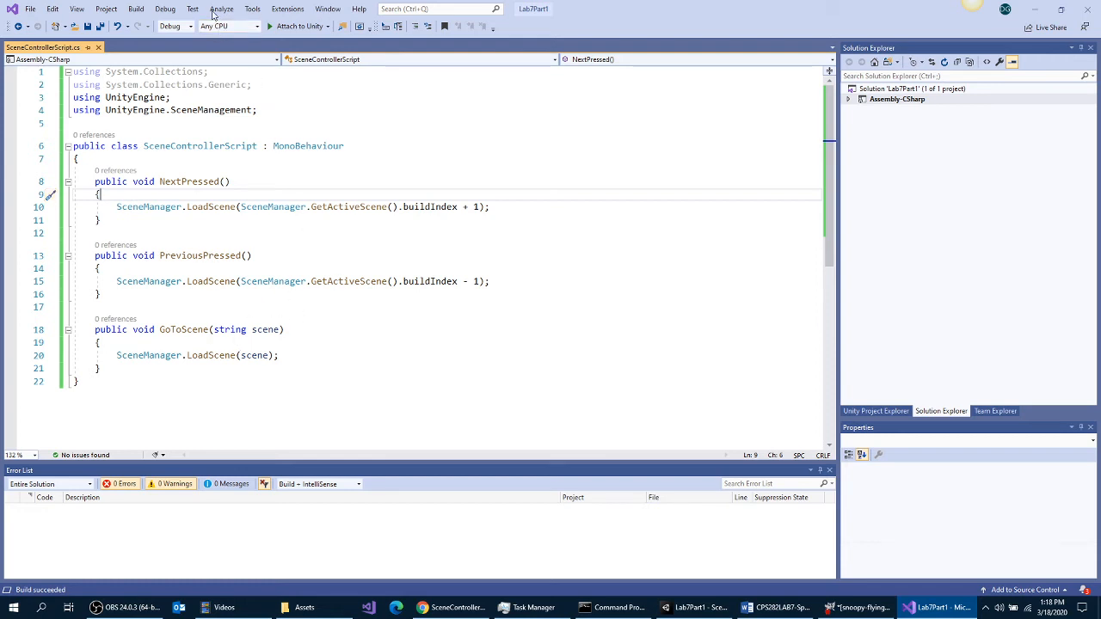
click(165, 9)
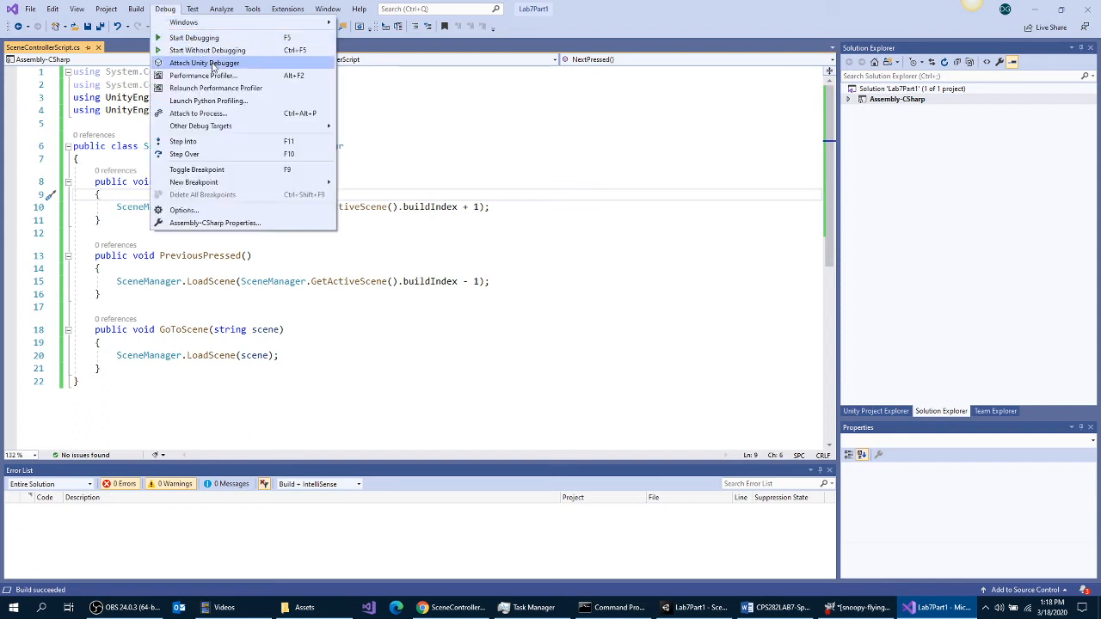
click(442, 111)
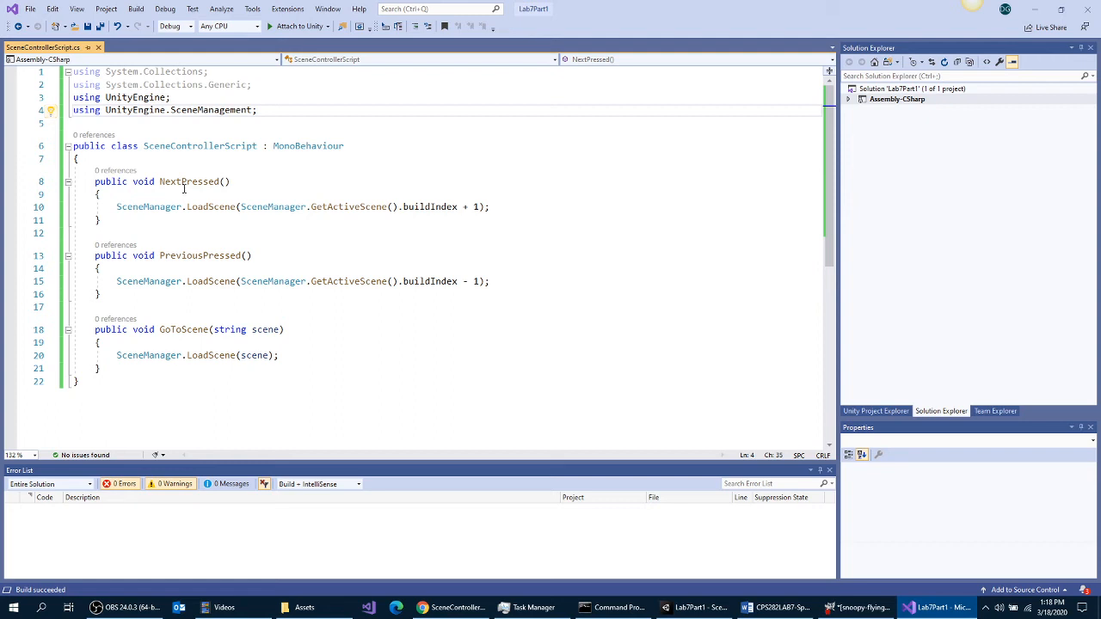
- Save all files in Visual Studio, switch to Unity and attach SceneControllerScript to the SceneController object
click(30, 8)
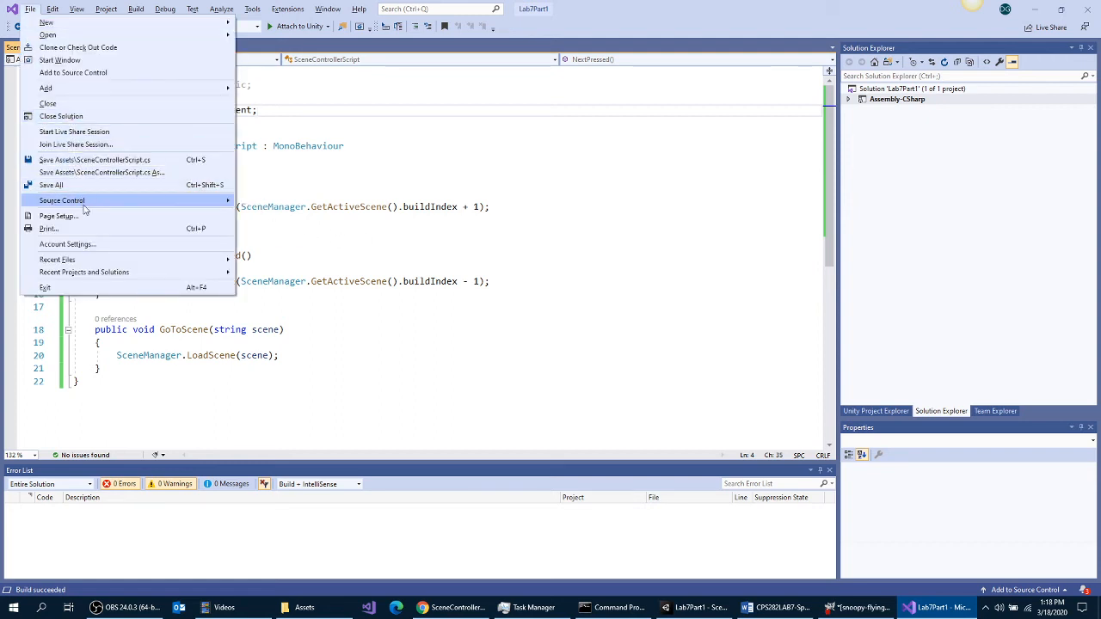
click(51, 185)
key(alt+Tab)
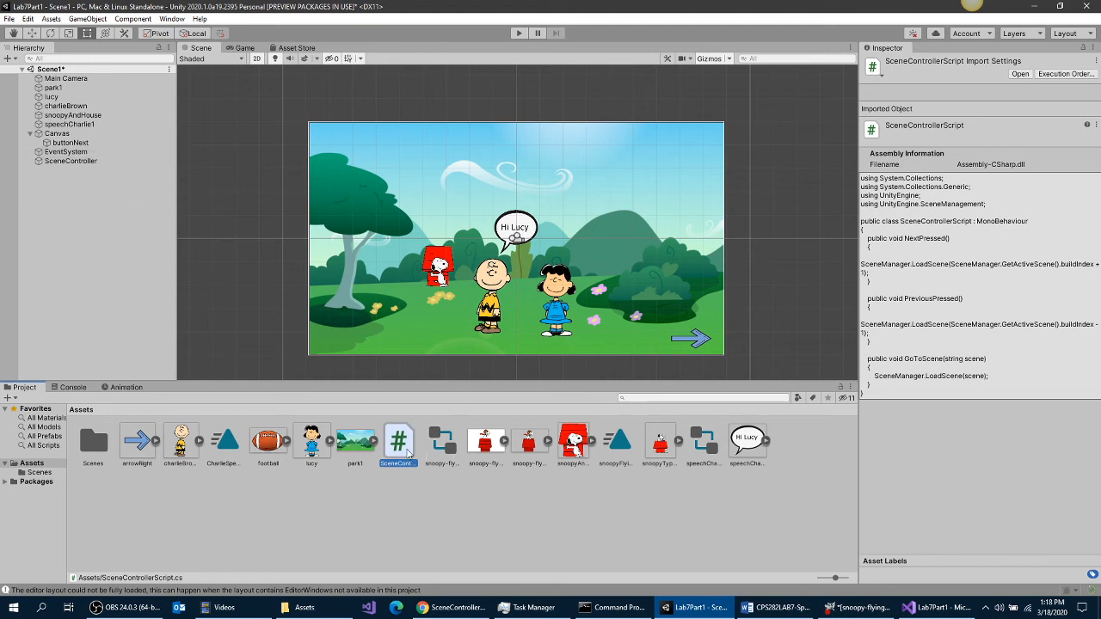
click(88, 162)
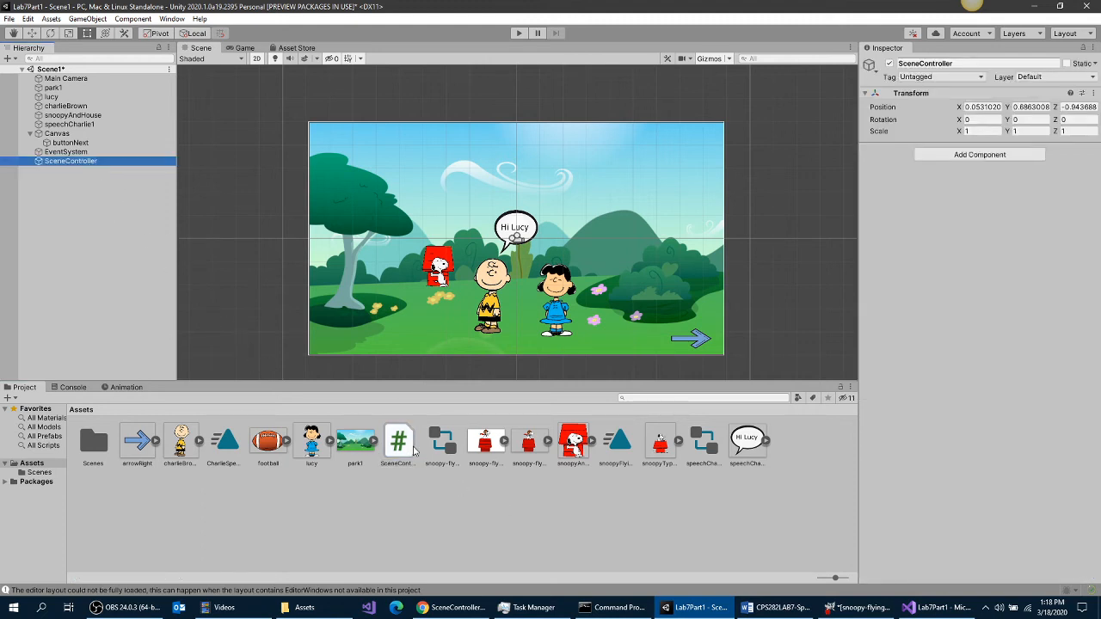
drag(396, 442, 936, 239)
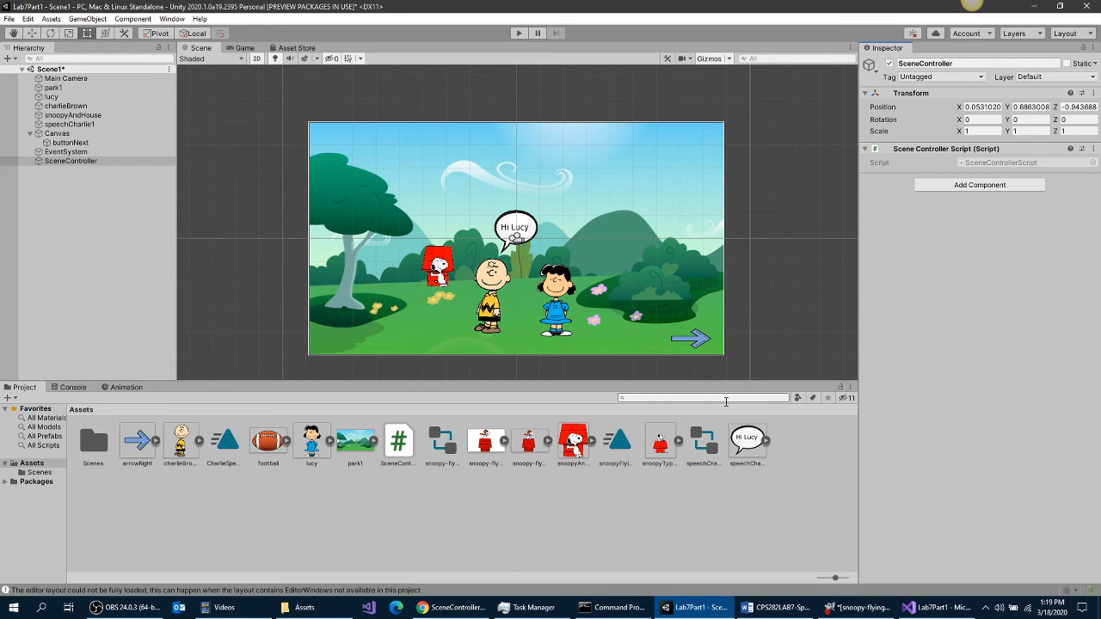
- Add an On Click event to buttonNext that calls SceneControllerScript's NextPressed () on the SceneController object
click(73, 142)
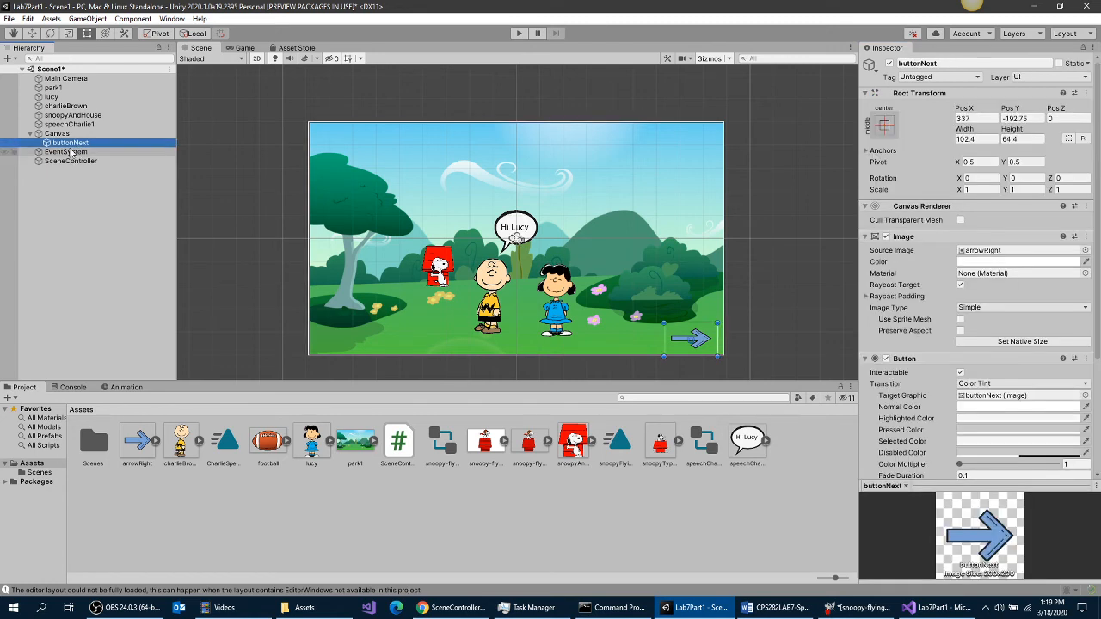
scroll(982, 307, down, 3)
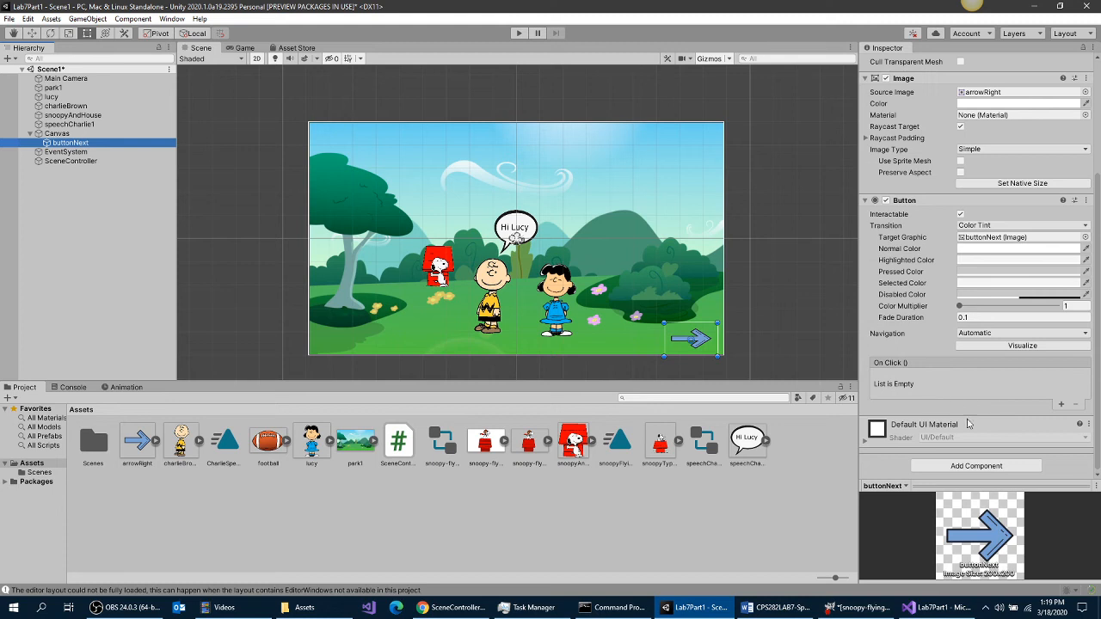
click(1061, 406)
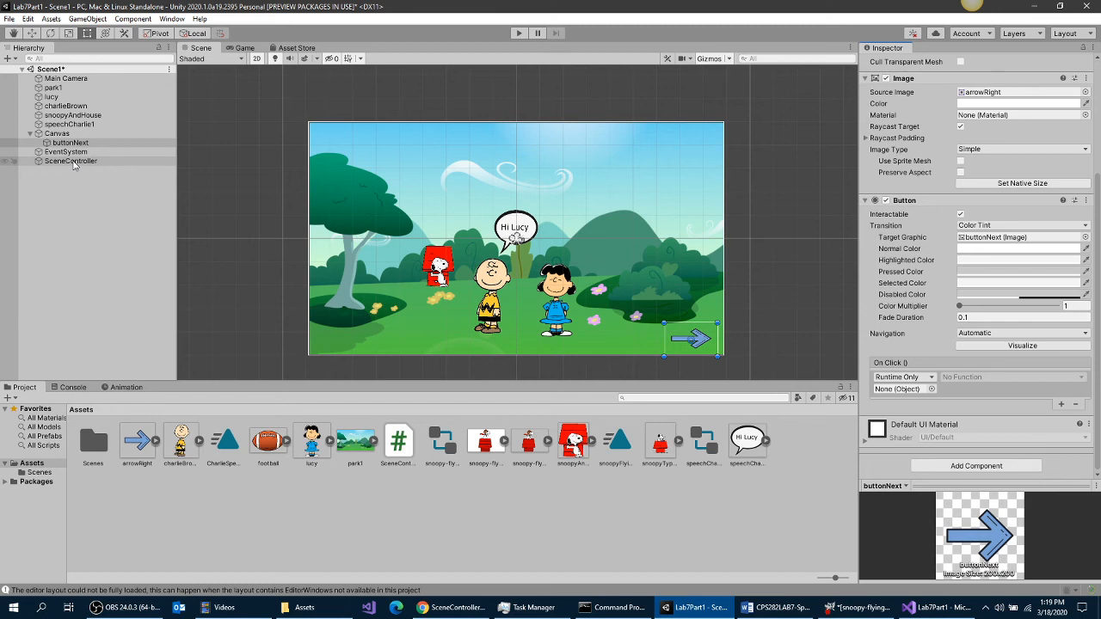
drag(74, 165, 903, 394)
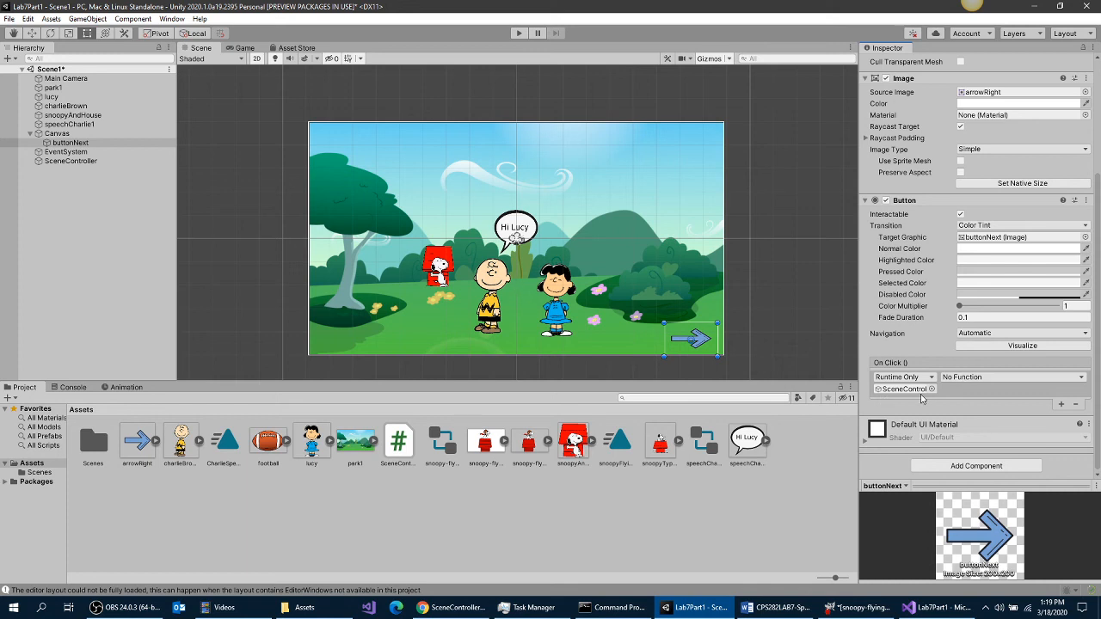
click(982, 381)
mouse_move(1010, 432)
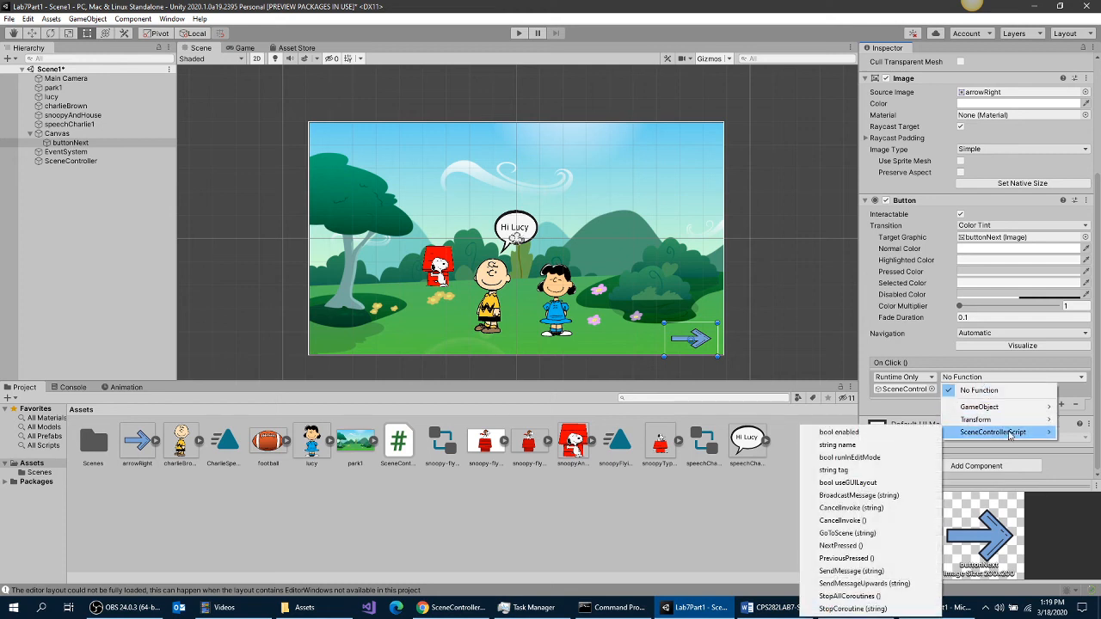
click(890, 549)
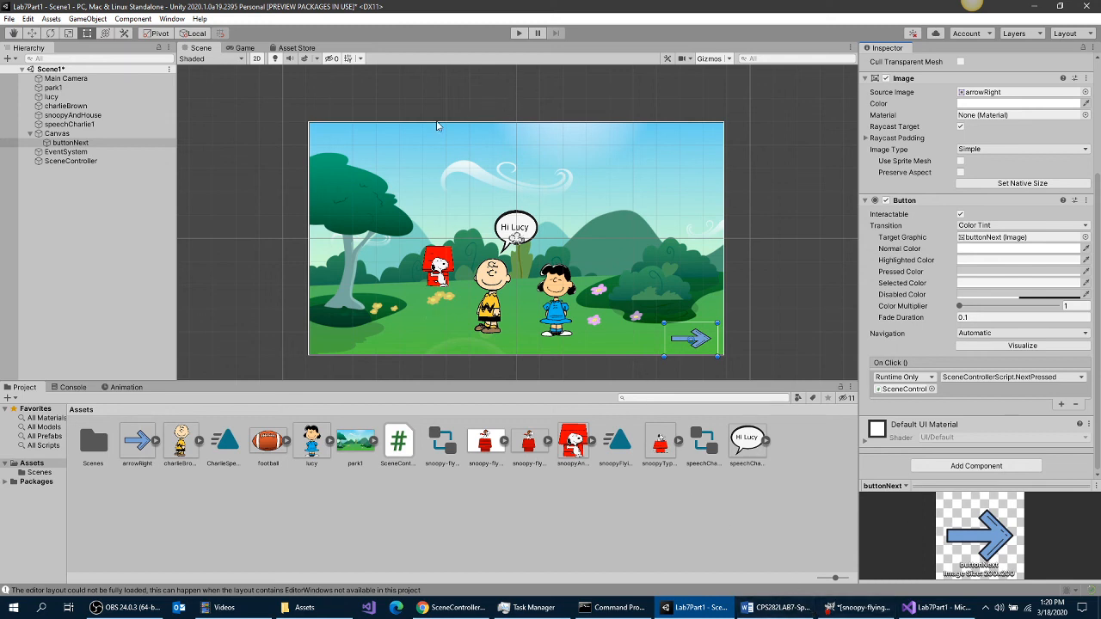
click(1021, 379)
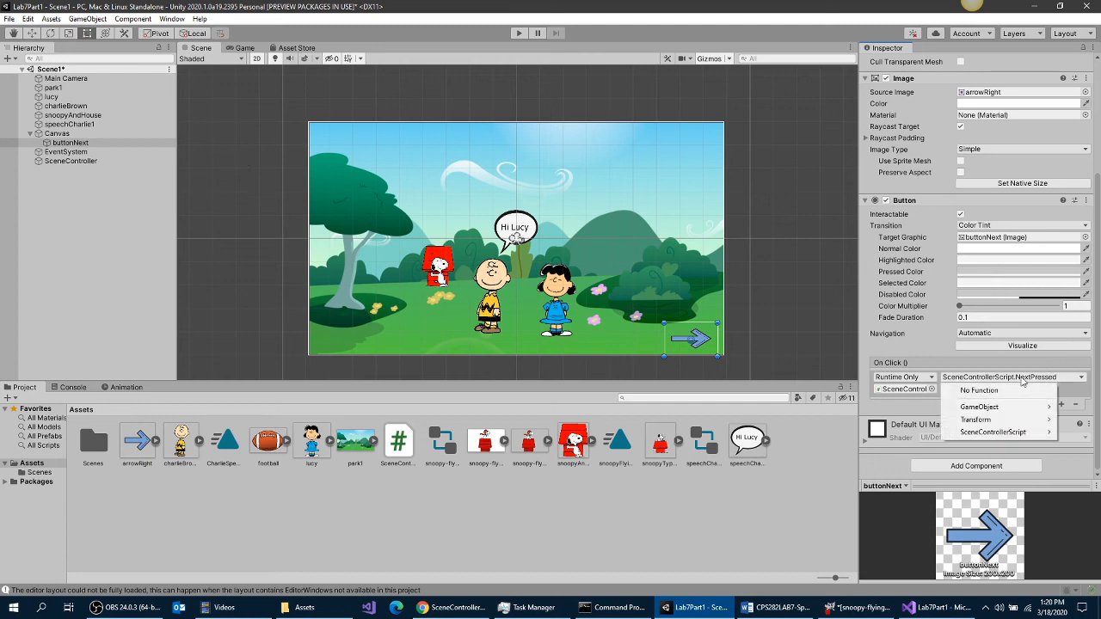
- Play Scene1, test the next arrow button and stop play mode
click(518, 33)
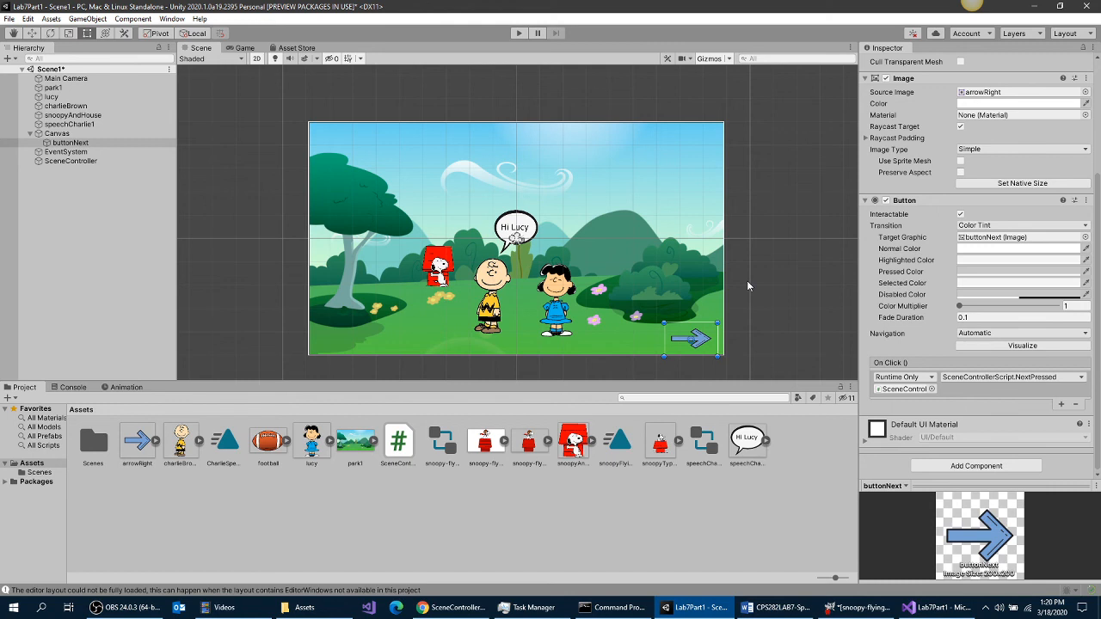
click(517, 33)
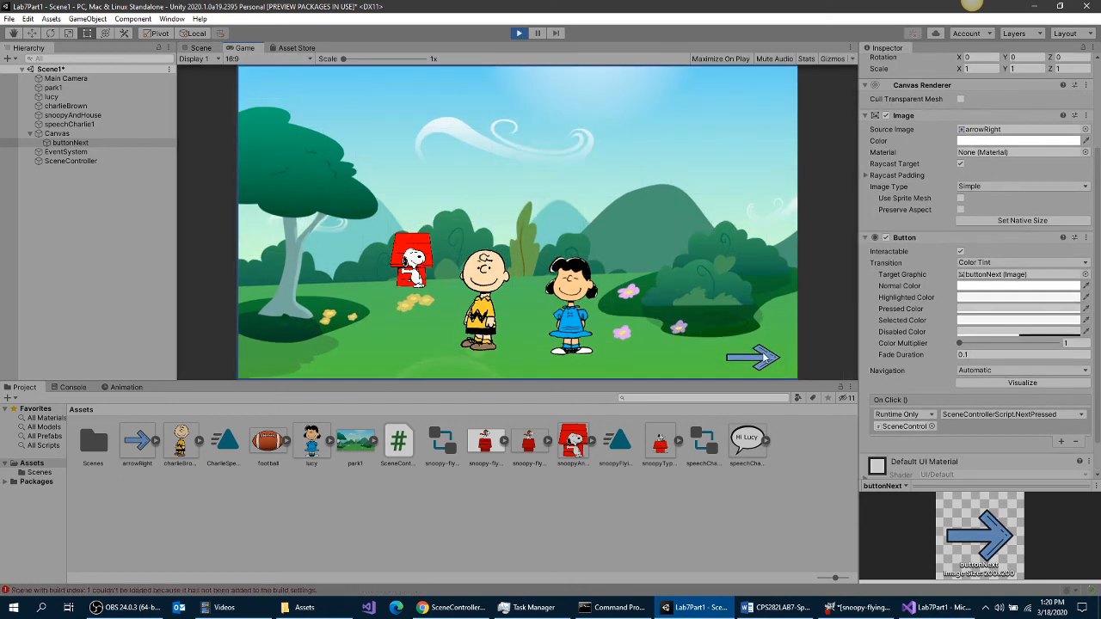
click(762, 360)
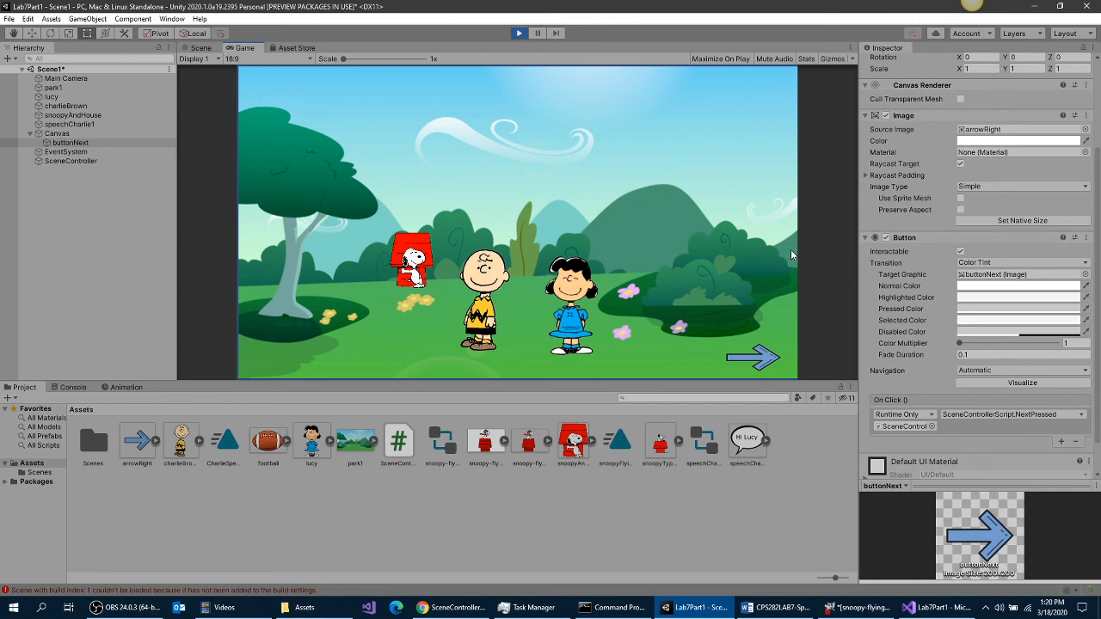
click(518, 35)
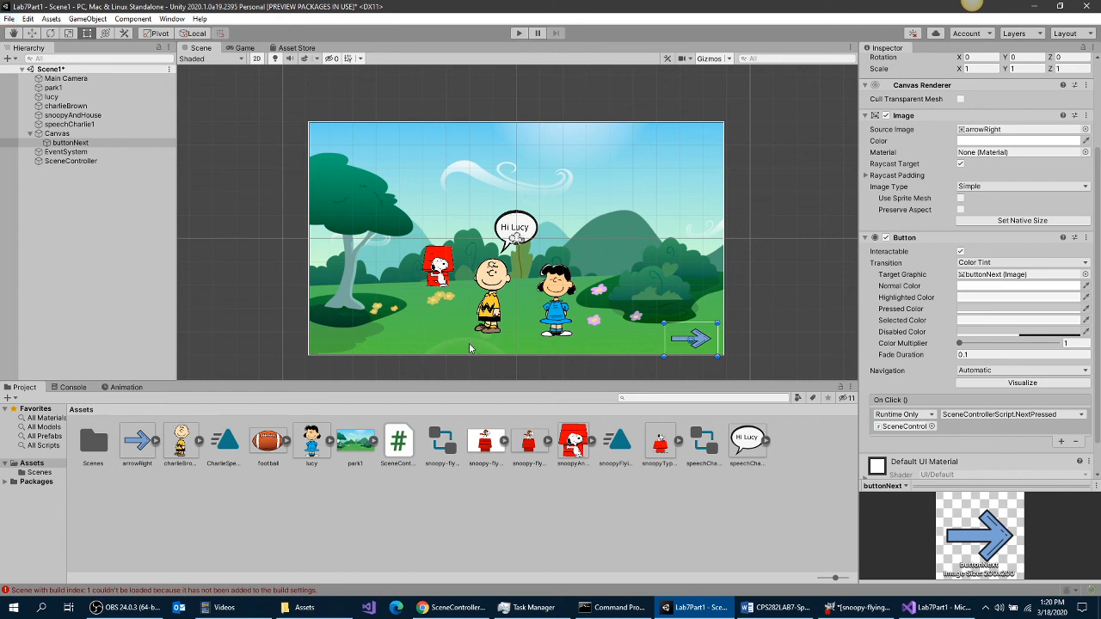
- Add Scene2 from the Scenes folder to the build settings below Scene1, as build index 1
click(9, 18)
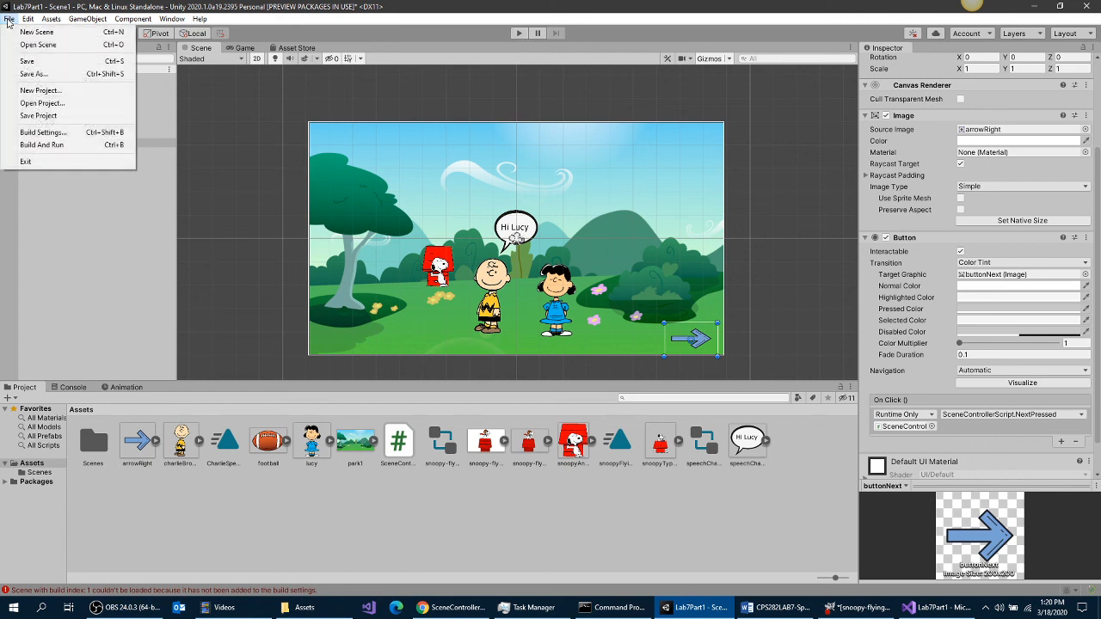
click(58, 133)
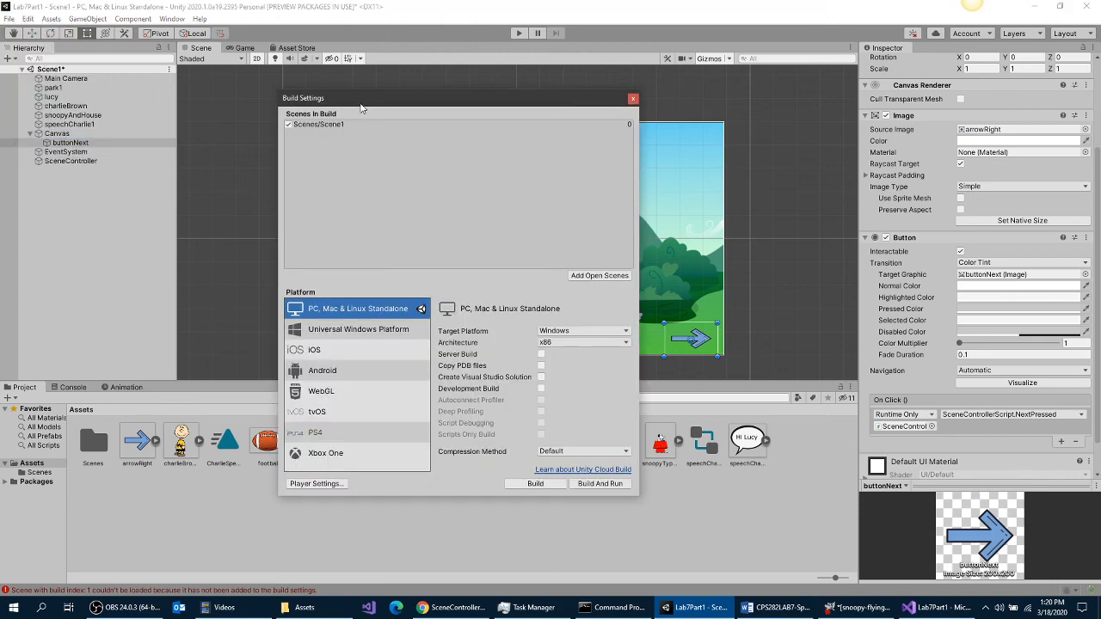
drag(362, 101, 505, 100)
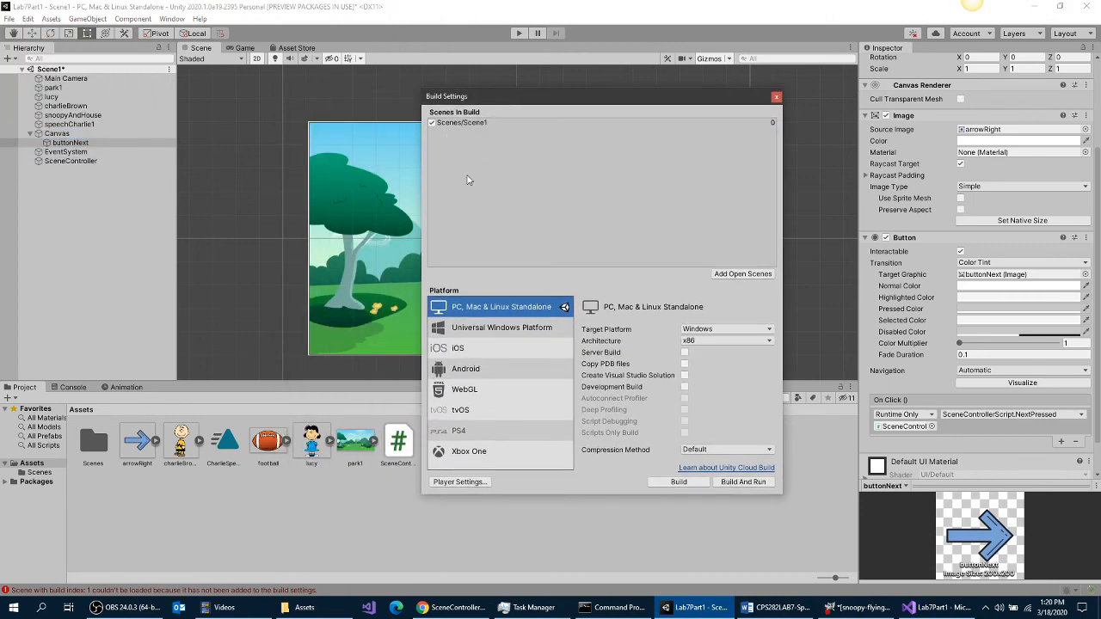
double_click(84, 447)
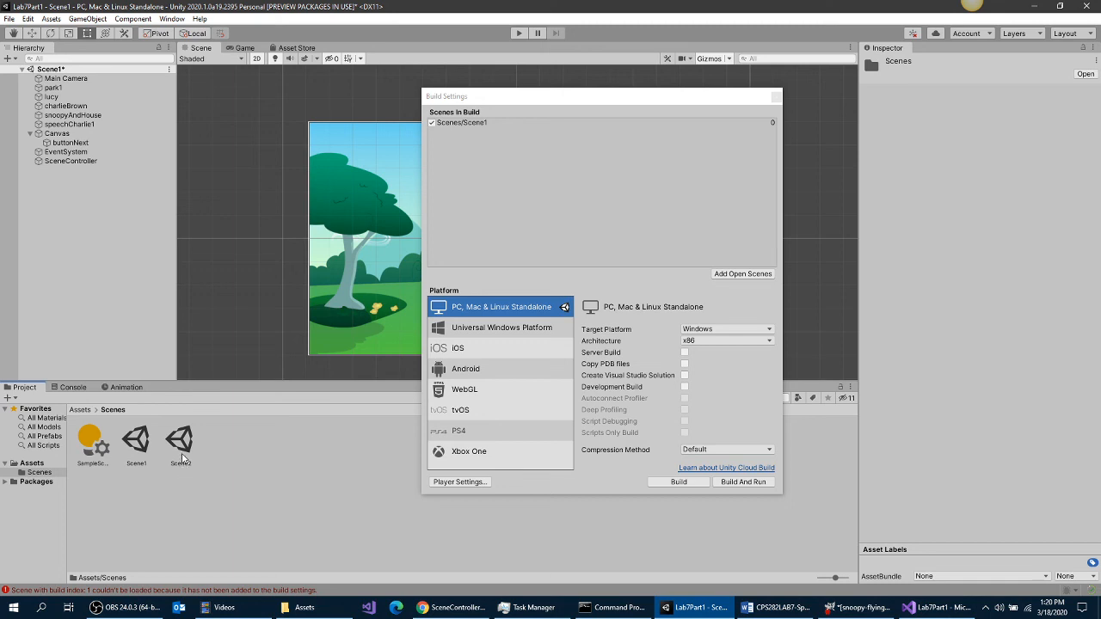
drag(183, 458, 449, 182)
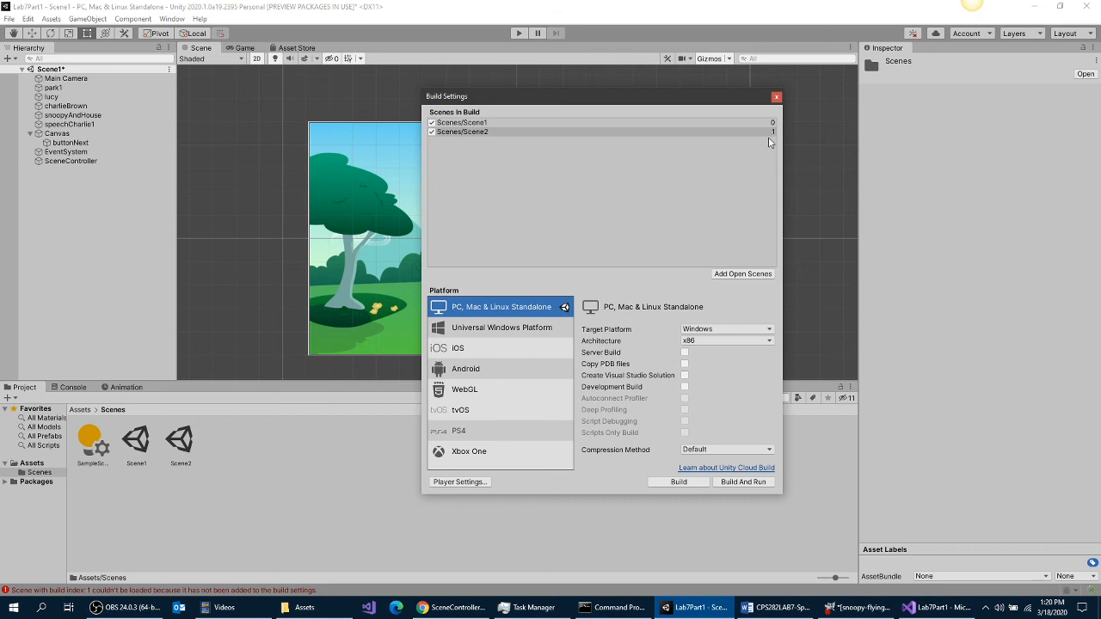
click(776, 96)
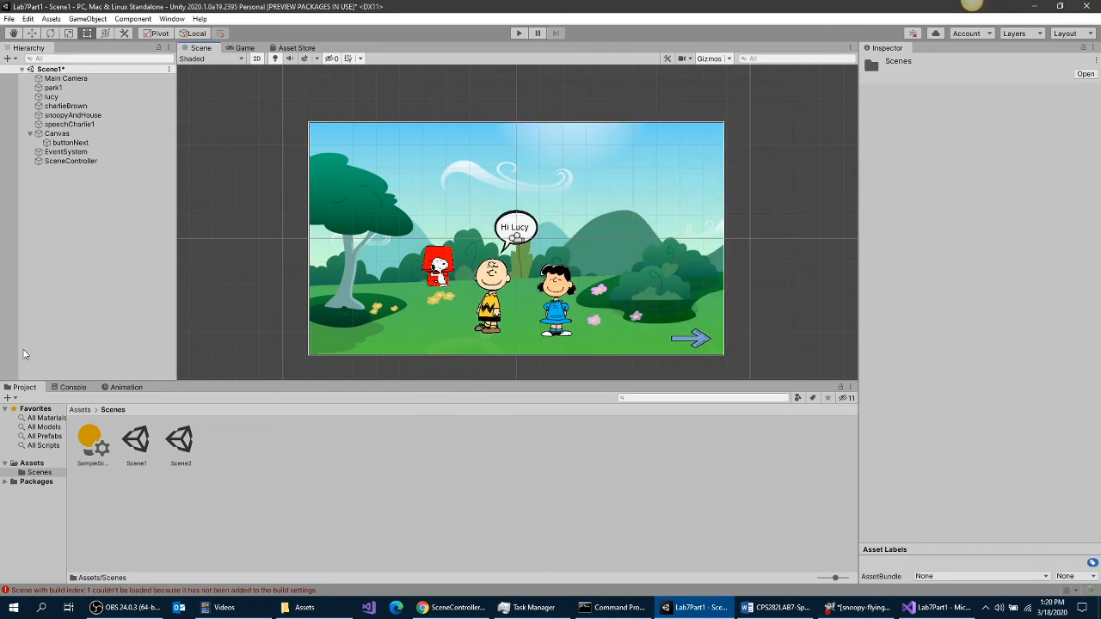
- Run the game from Scene1, use the arrow to check the change to Scene2, and stop playback
click(518, 33)
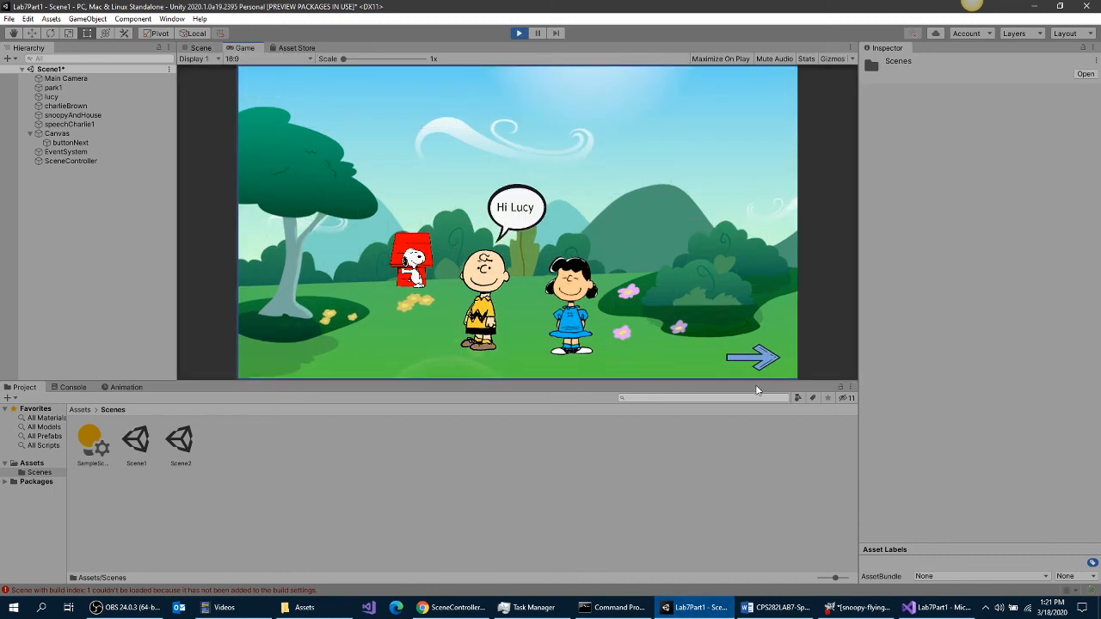
click(763, 361)
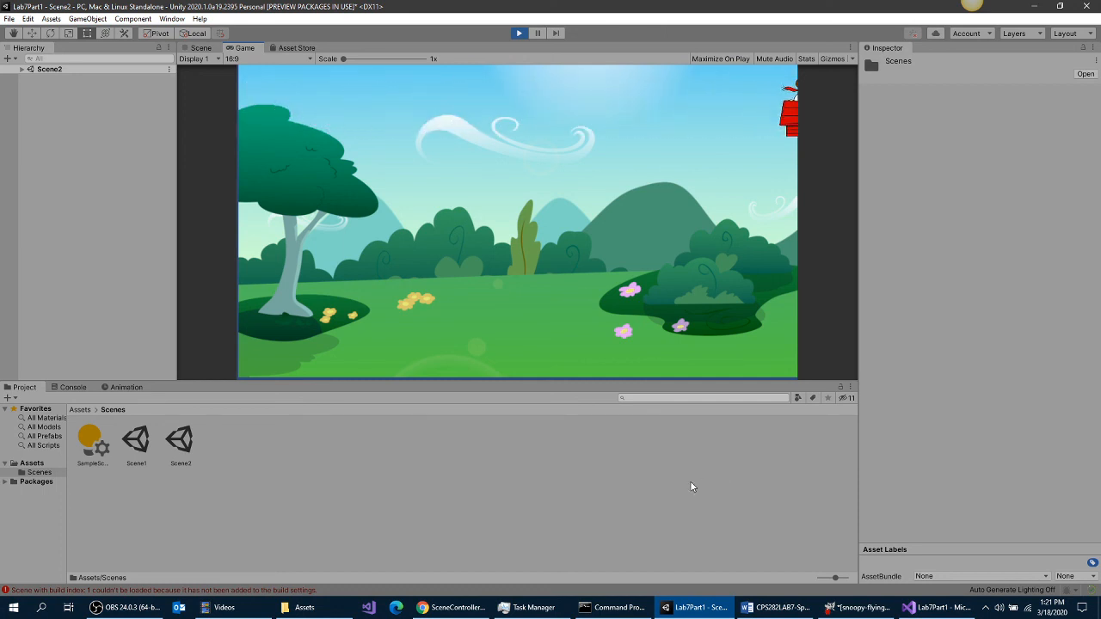
click(519, 35)
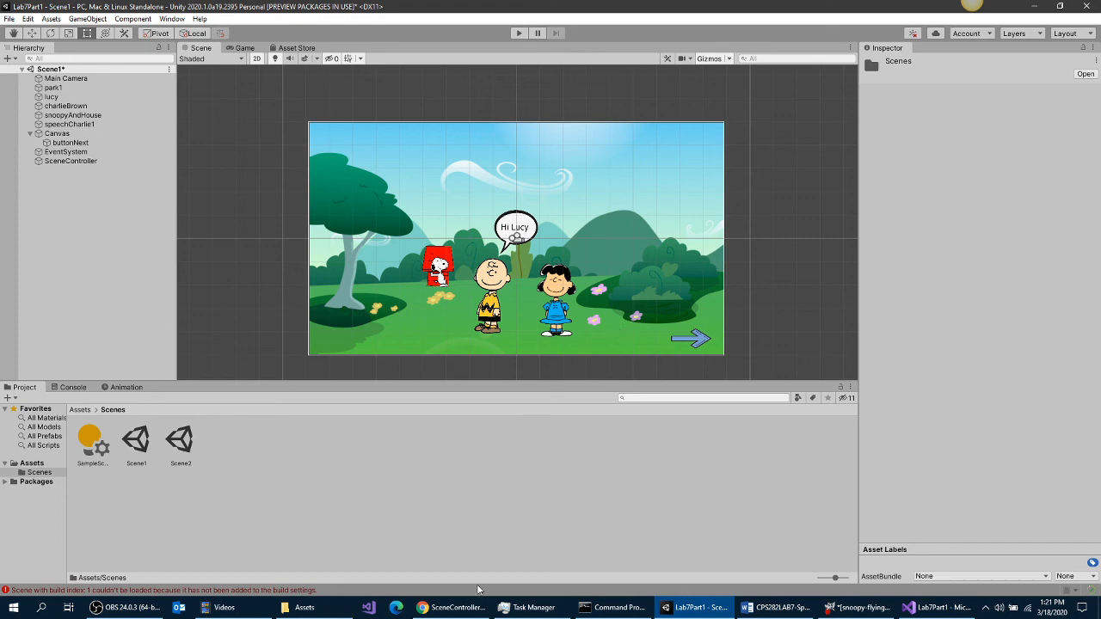
key(alt+Tab)
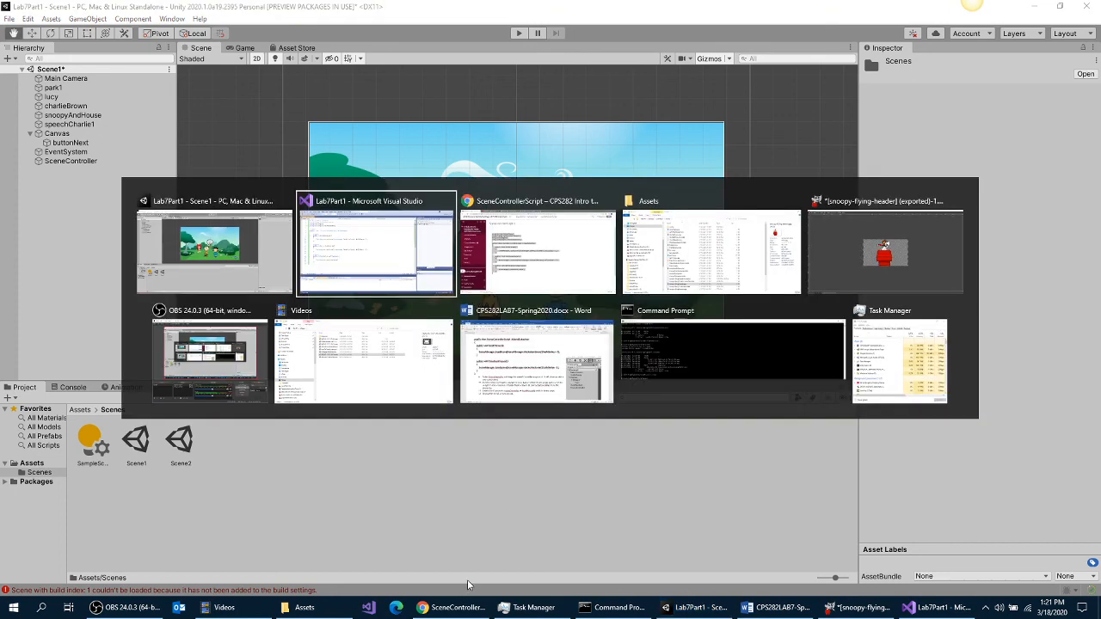
key(alt+Tab)
key(alt+Tab)
key(alt+Tab)
key(alt+Tab)
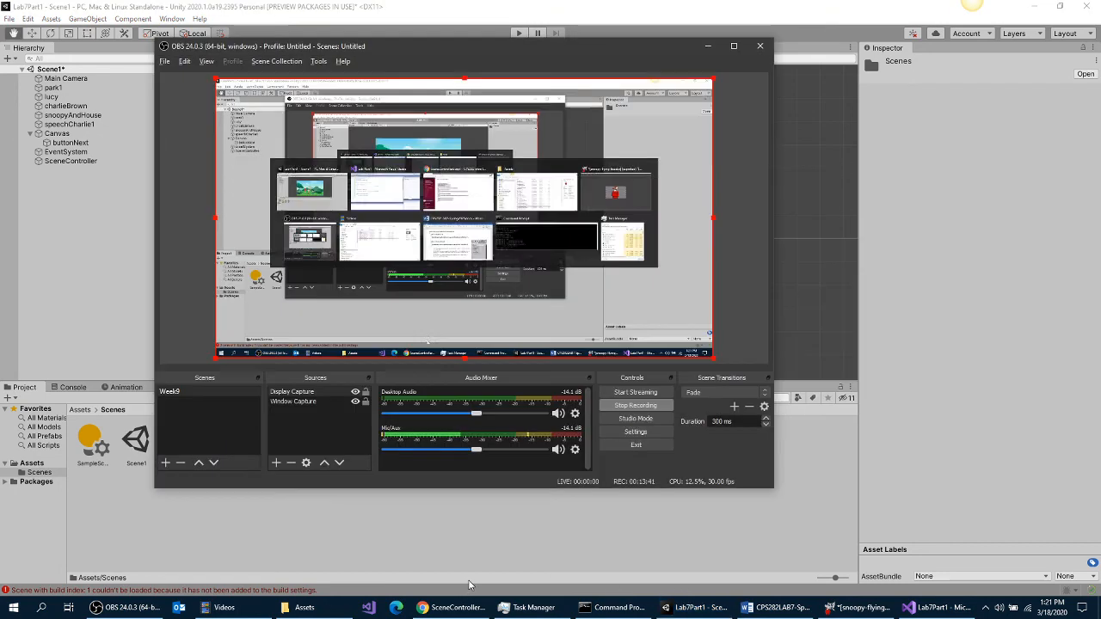